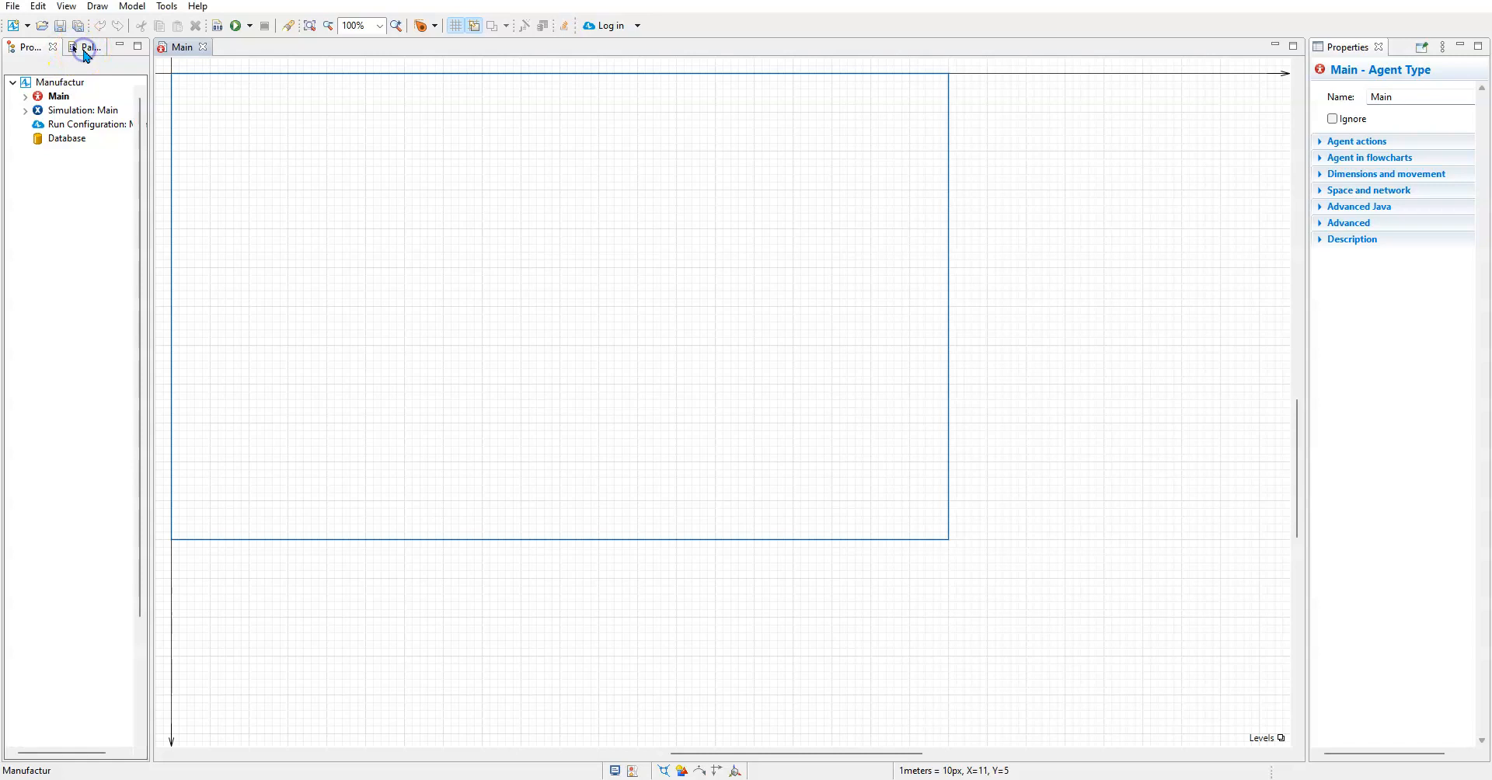
Add a System Dynamics stock to the left half of the Main canvas and draw it as a large rectangle
click(82, 47)
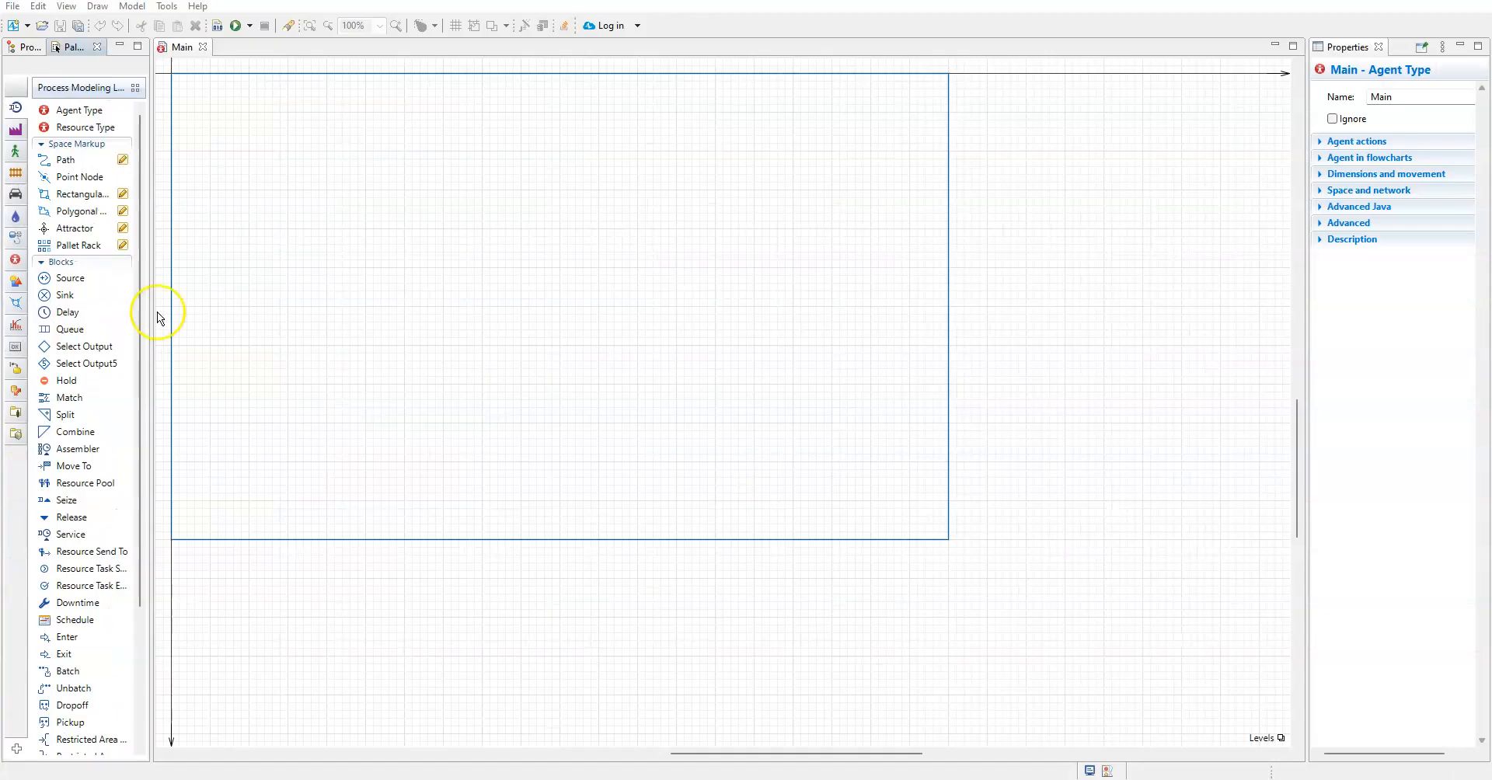
click(15, 237)
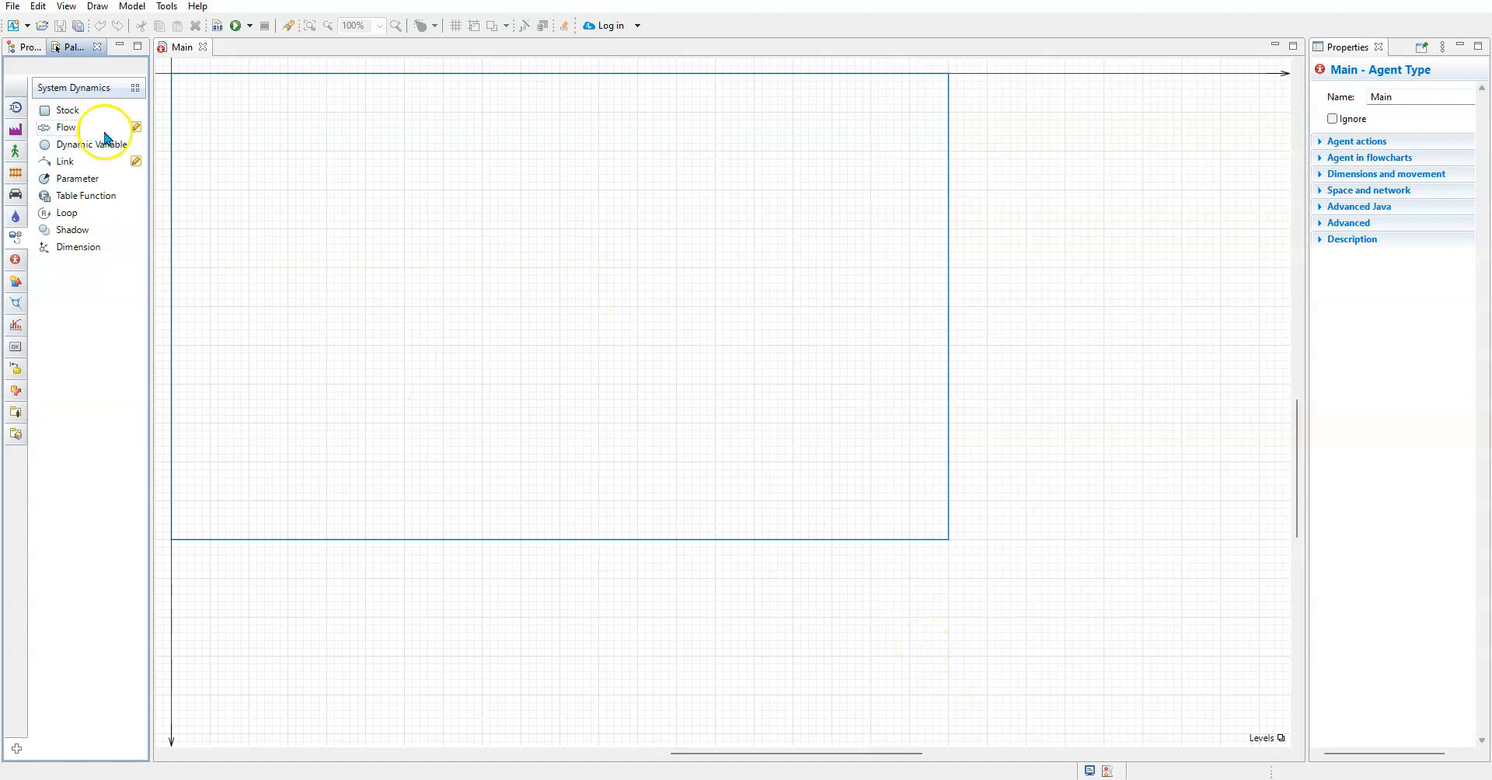
click(62, 114)
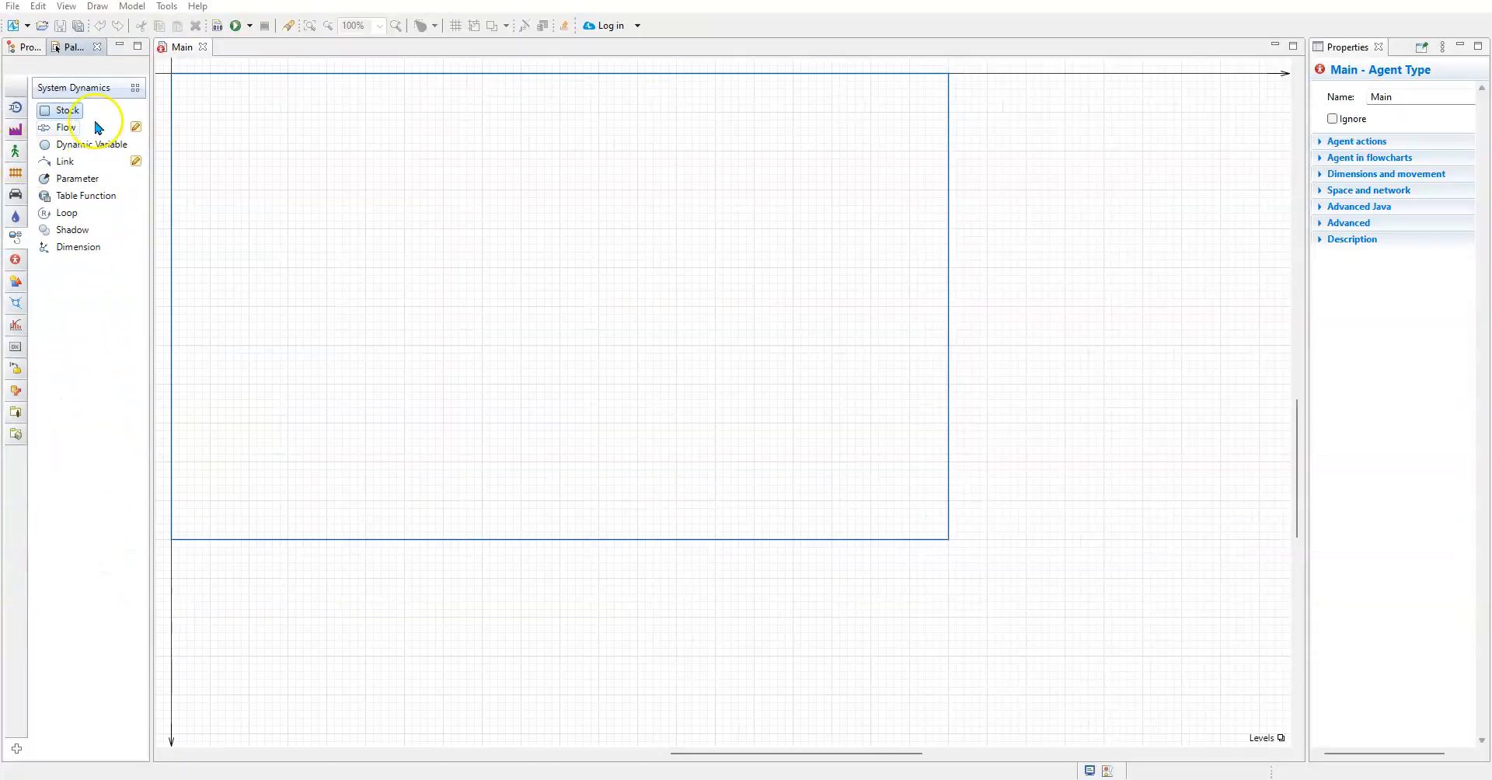
drag(59, 114, 477, 363)
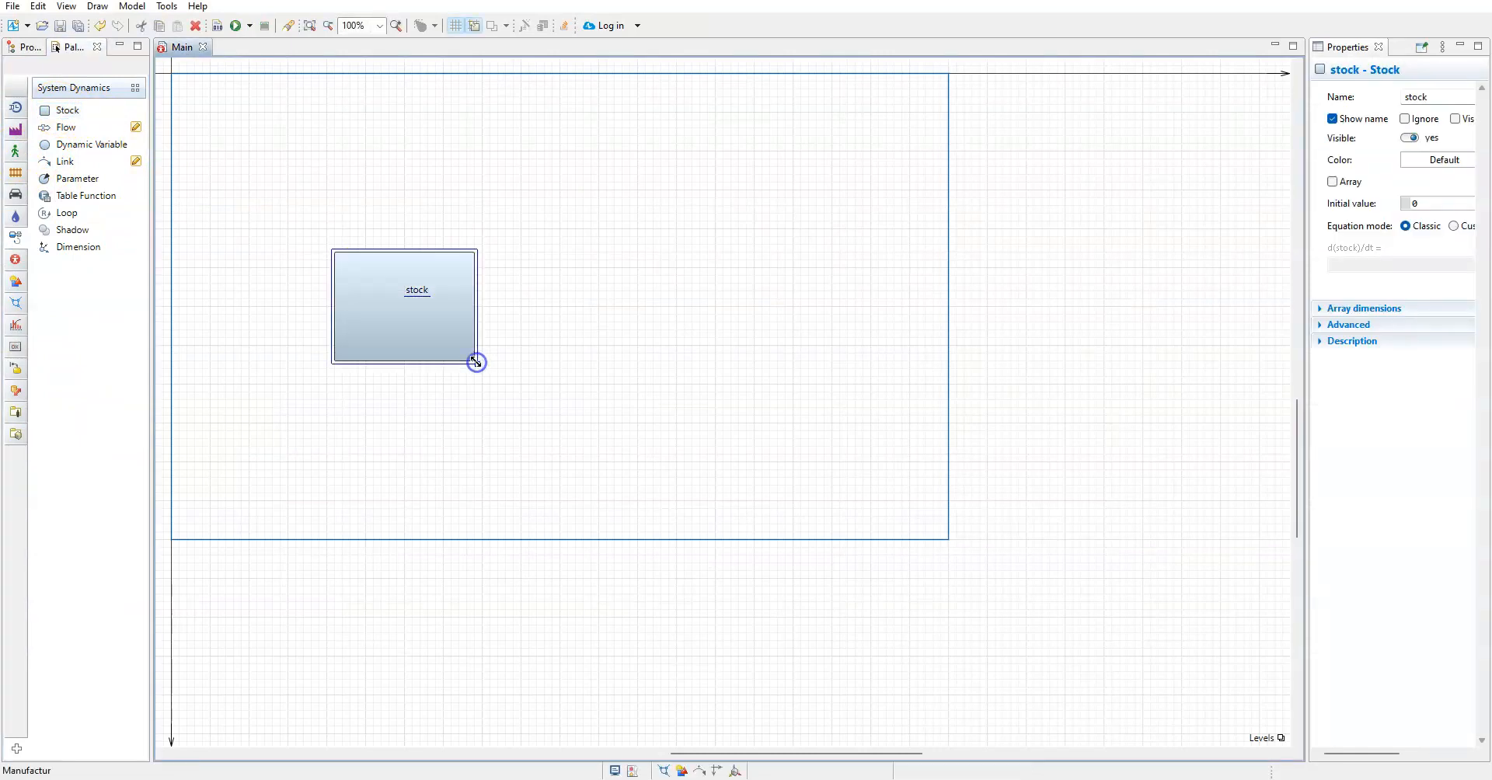
Add two more stocks in a row to the right of the first, shrinking the middle one slightly
drag(65, 113, 839, 367)
mouse_move(791, 311)
mouse_down()
mouse_move(806, 342)
mouse_move(791, 333)
mouse_up()
drag(842, 394, 827, 356)
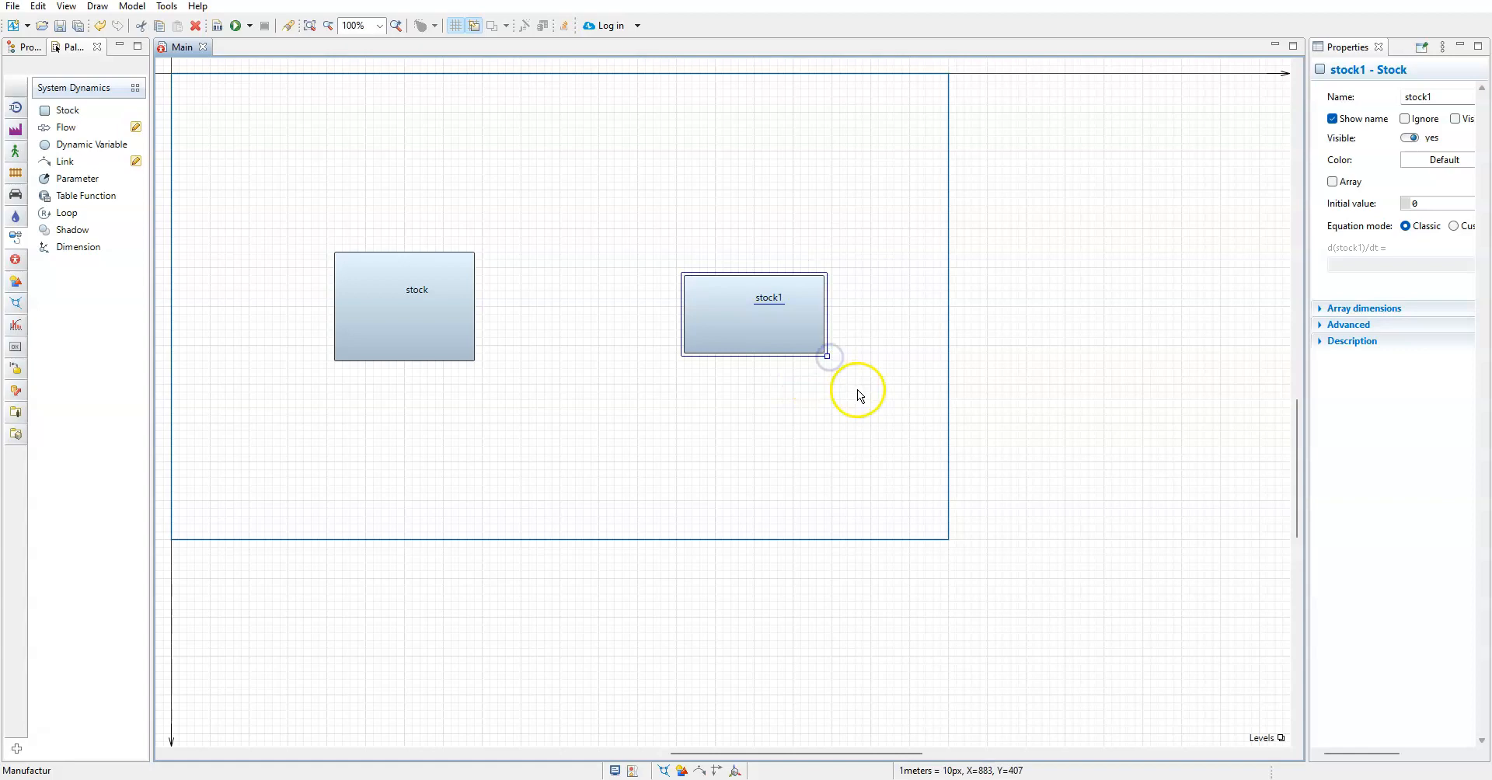
drag(60, 110, 1047, 345)
click(1116, 351)
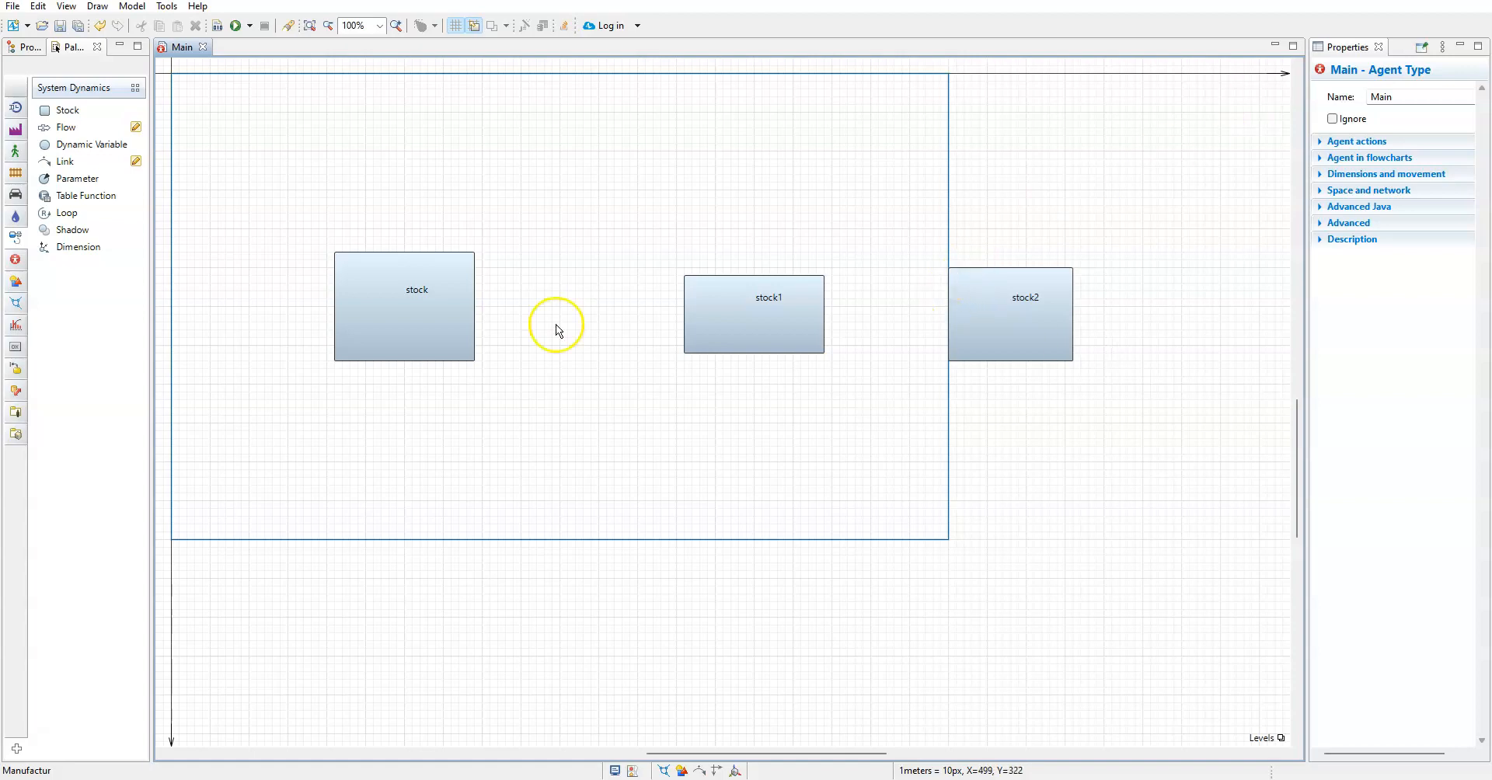
Move the first stock slightly toward the middle one and rename it Permintaan, following the block diagram on slide 3 of the presentation
drag(417, 291, 469, 306)
click(470, 307)
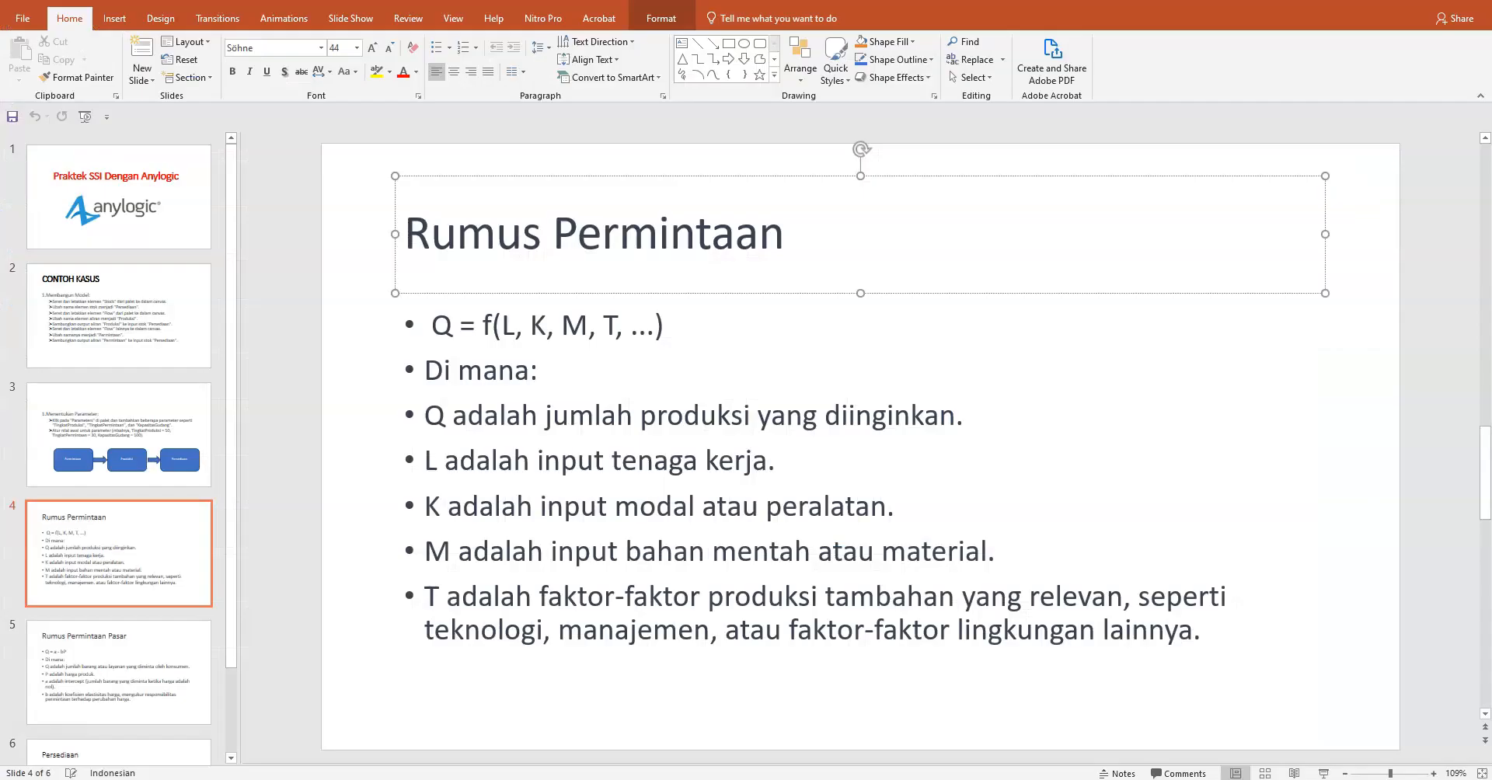
click(56, 429)
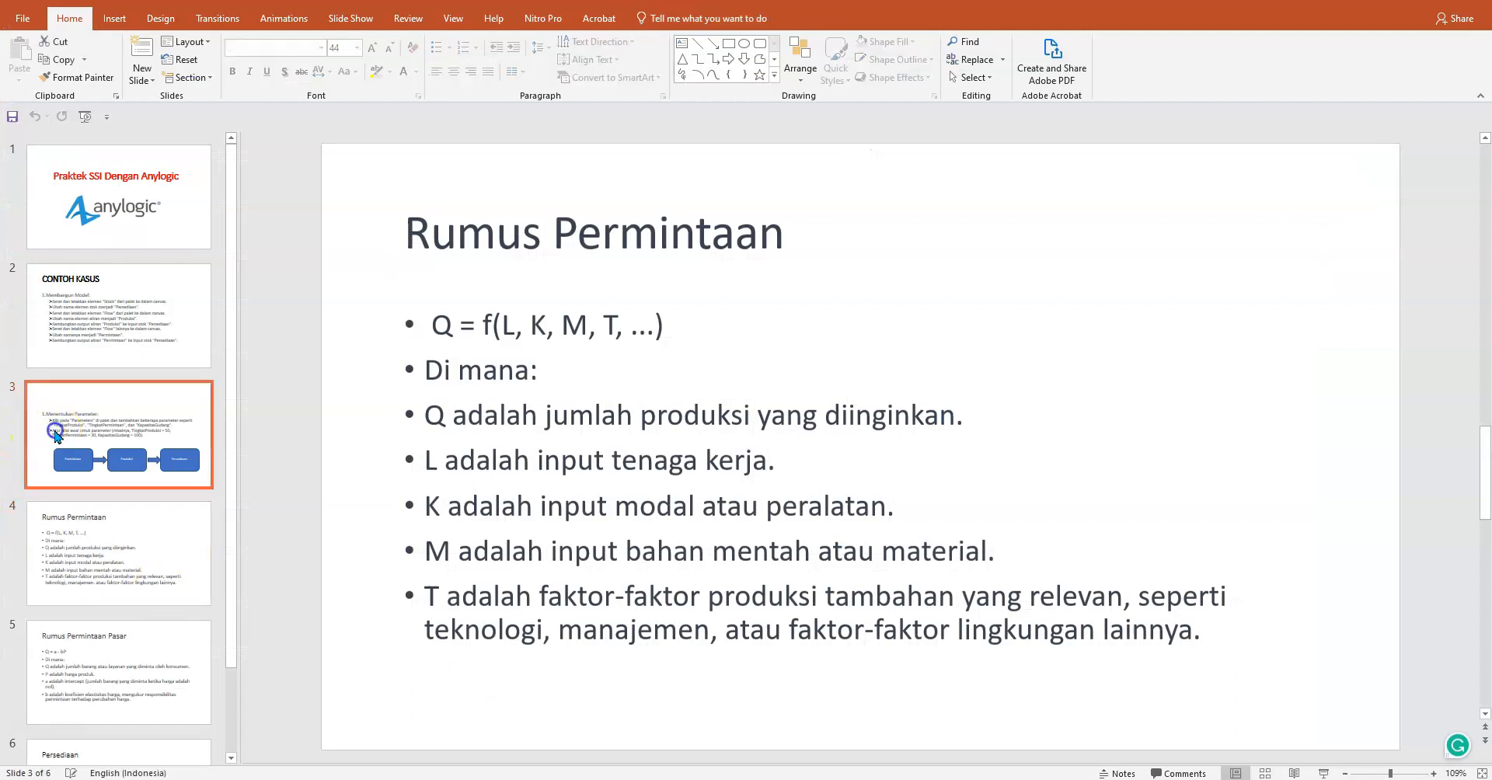
mouse_move(987, 777)
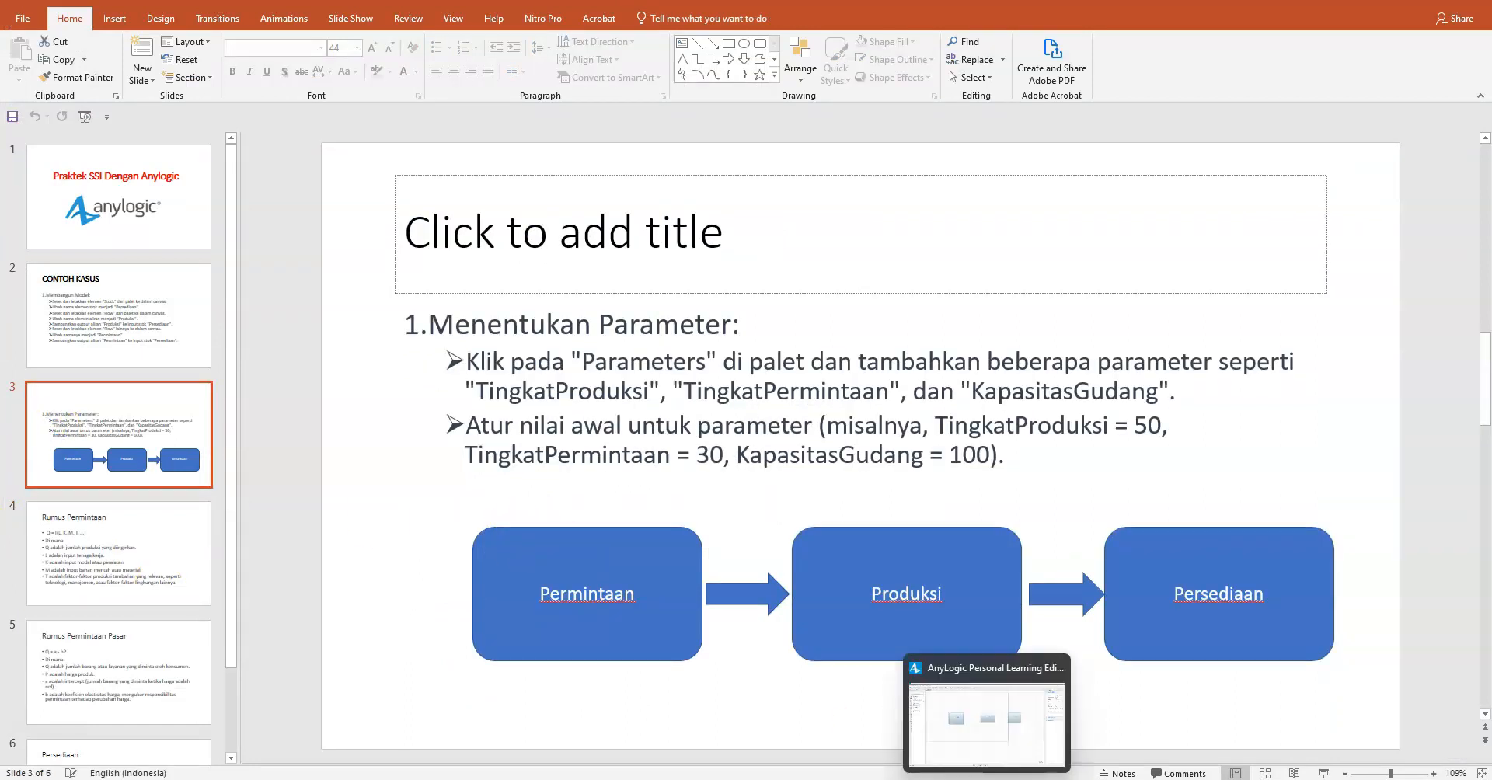
click(986, 715)
click(467, 398)
double_click(461, 307)
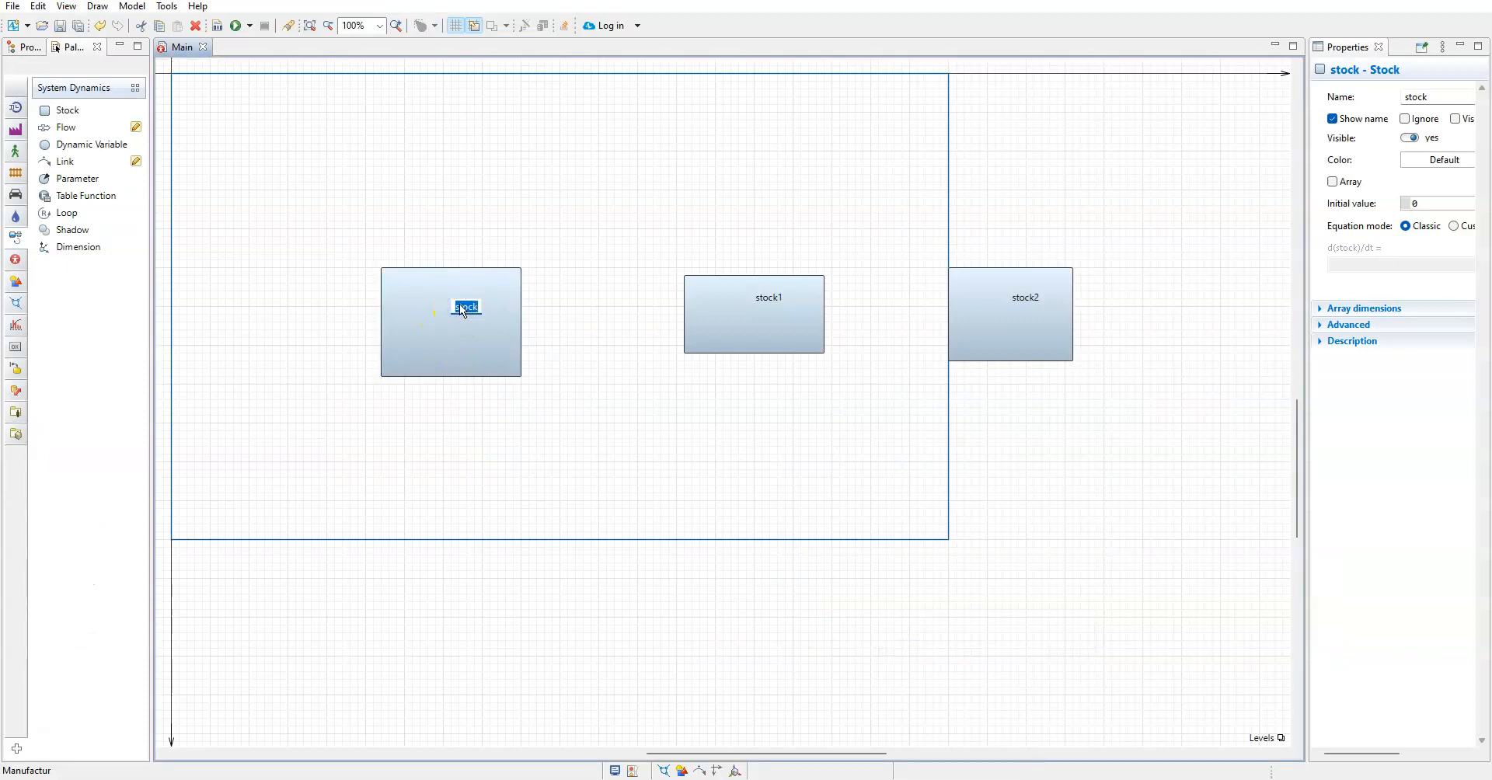
text(F)
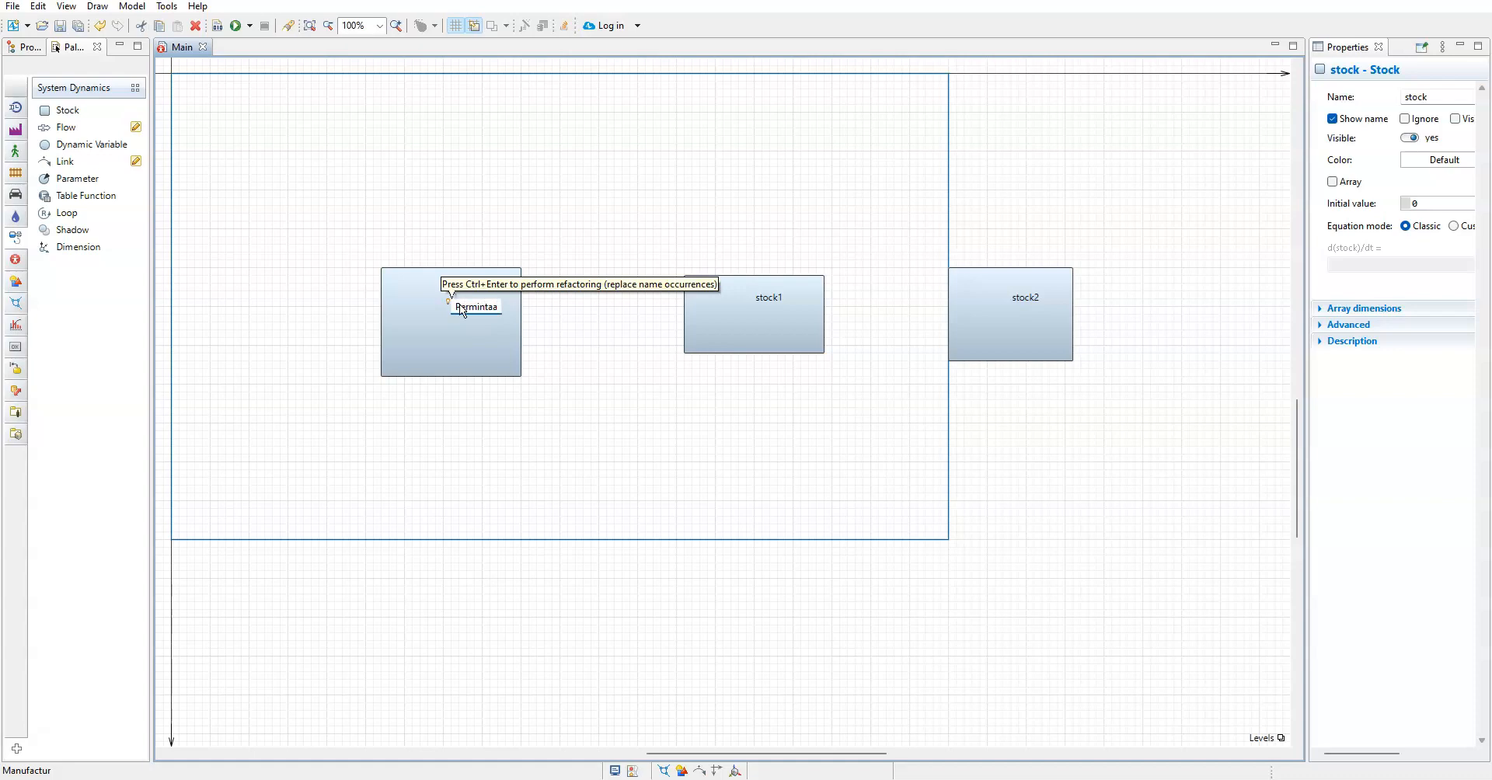
click(590, 404)
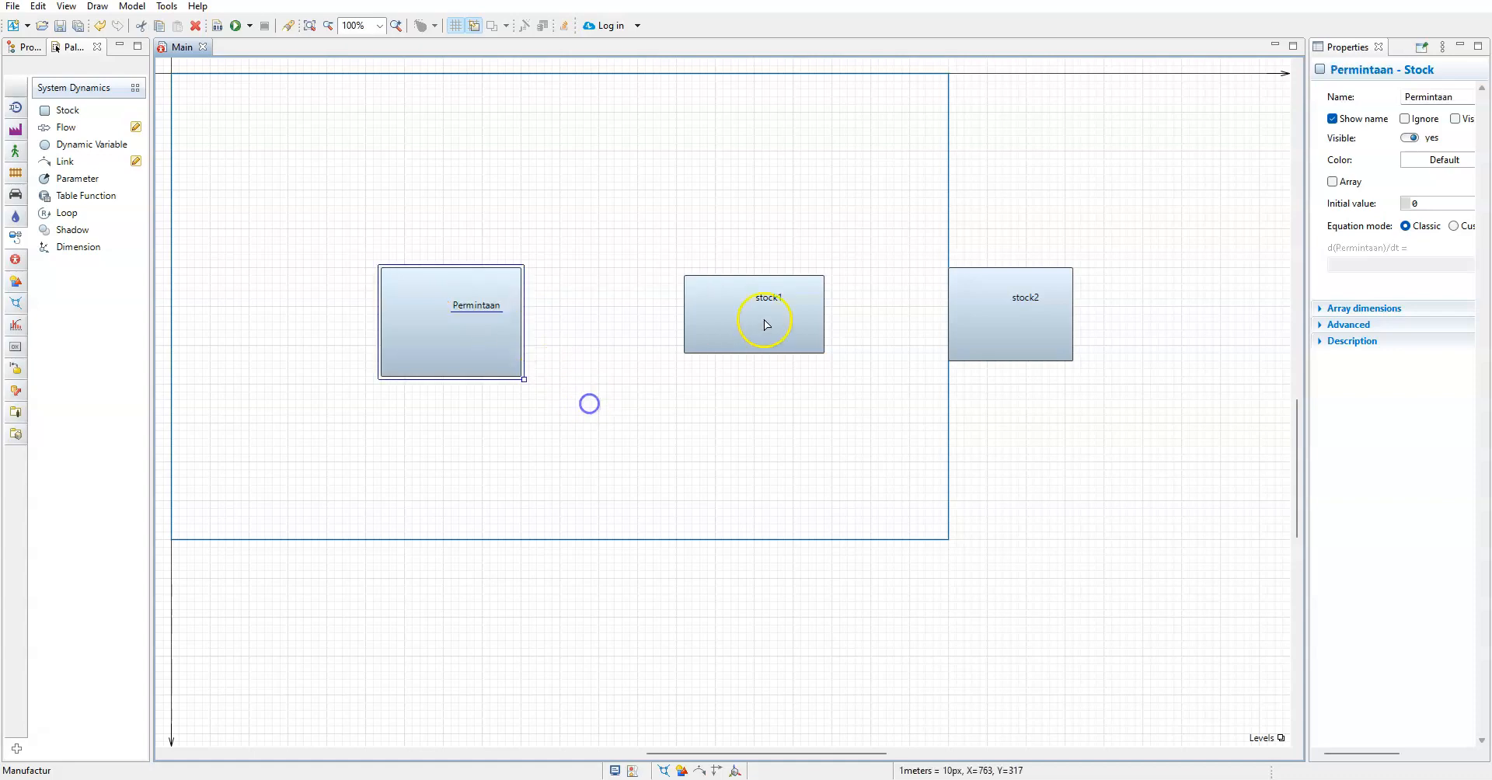
Rename the middle stock as Produksi
double_click(775, 300)
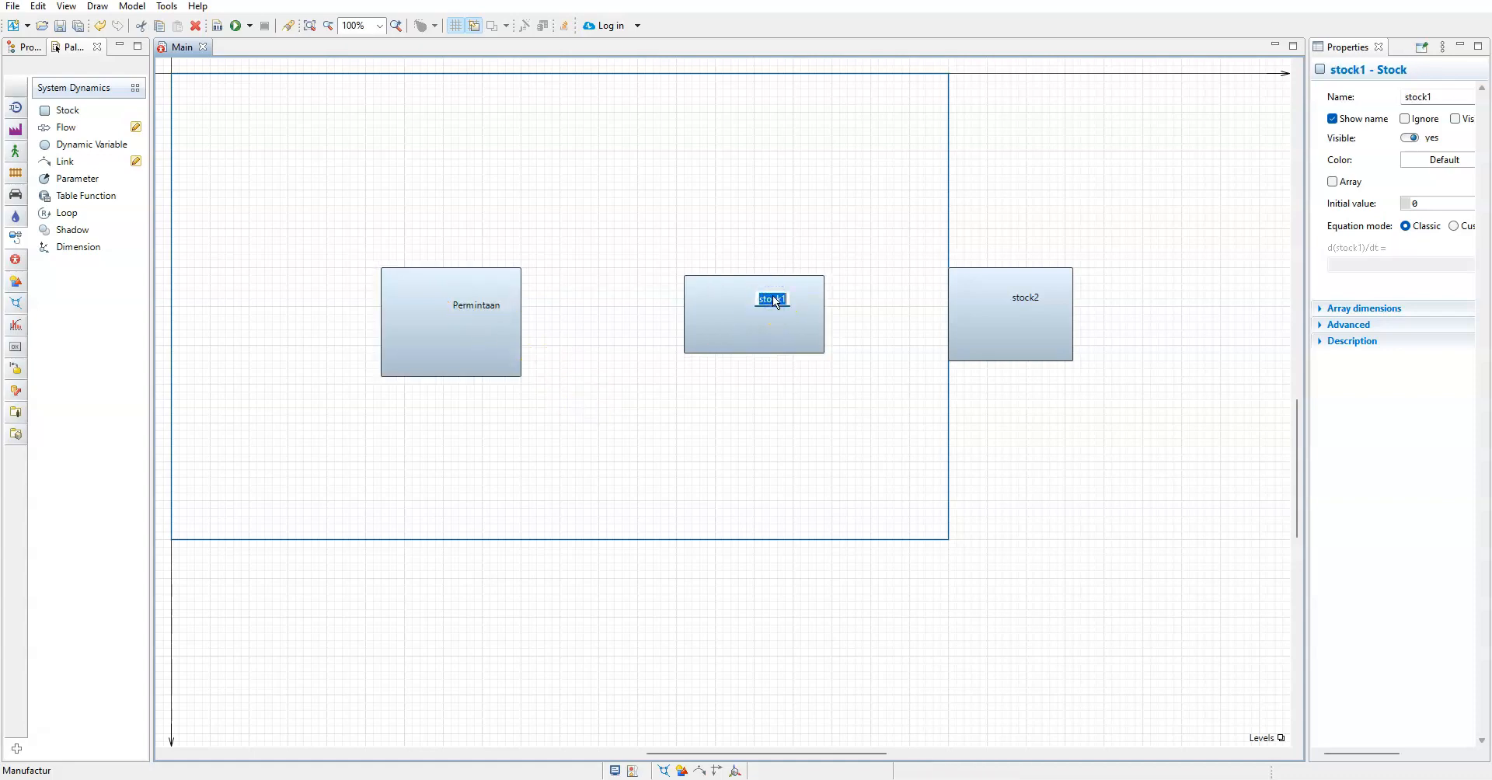
text(Produks)
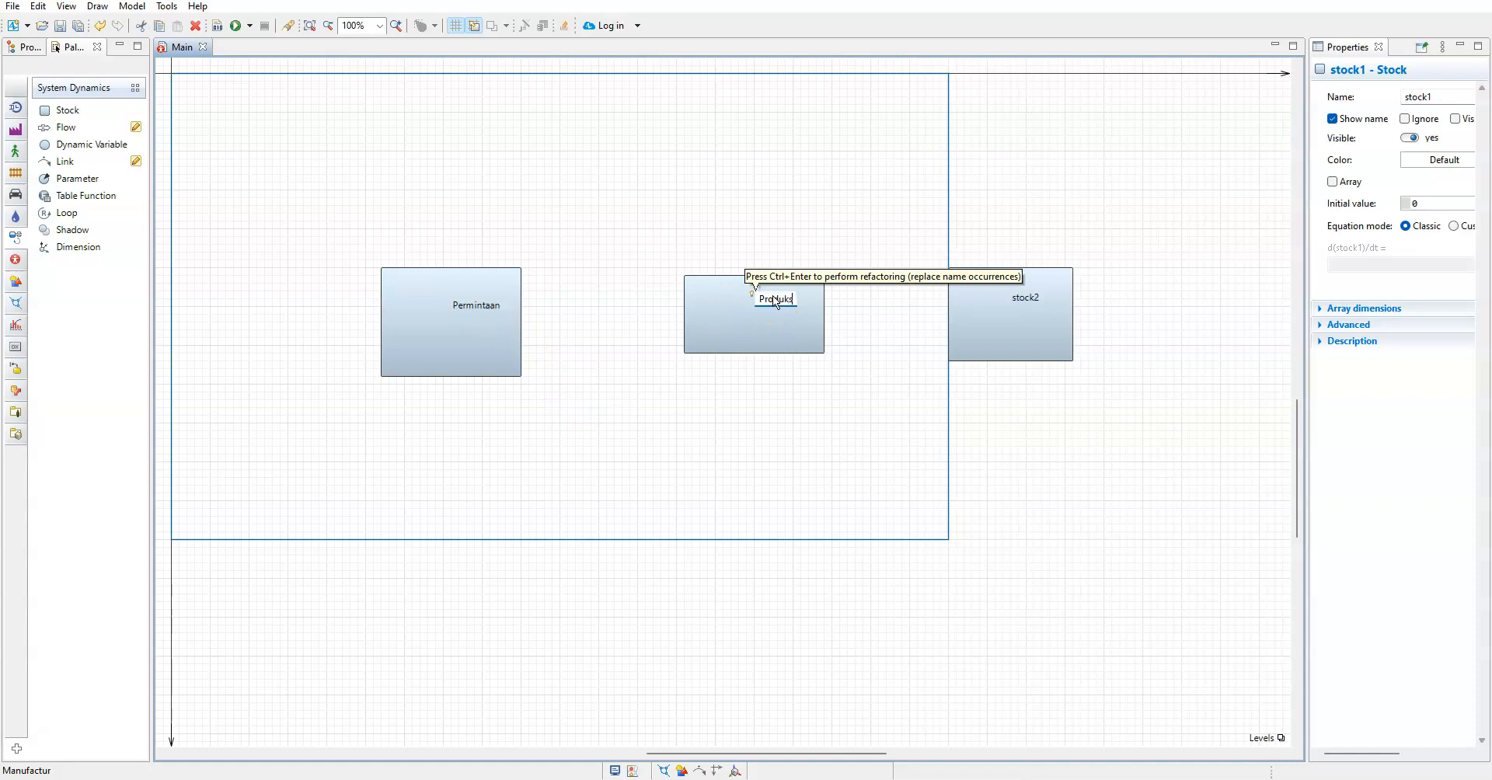
text(i)
click(909, 307)
Rename the rightmost stock as Persediaan
double_click(1027, 300)
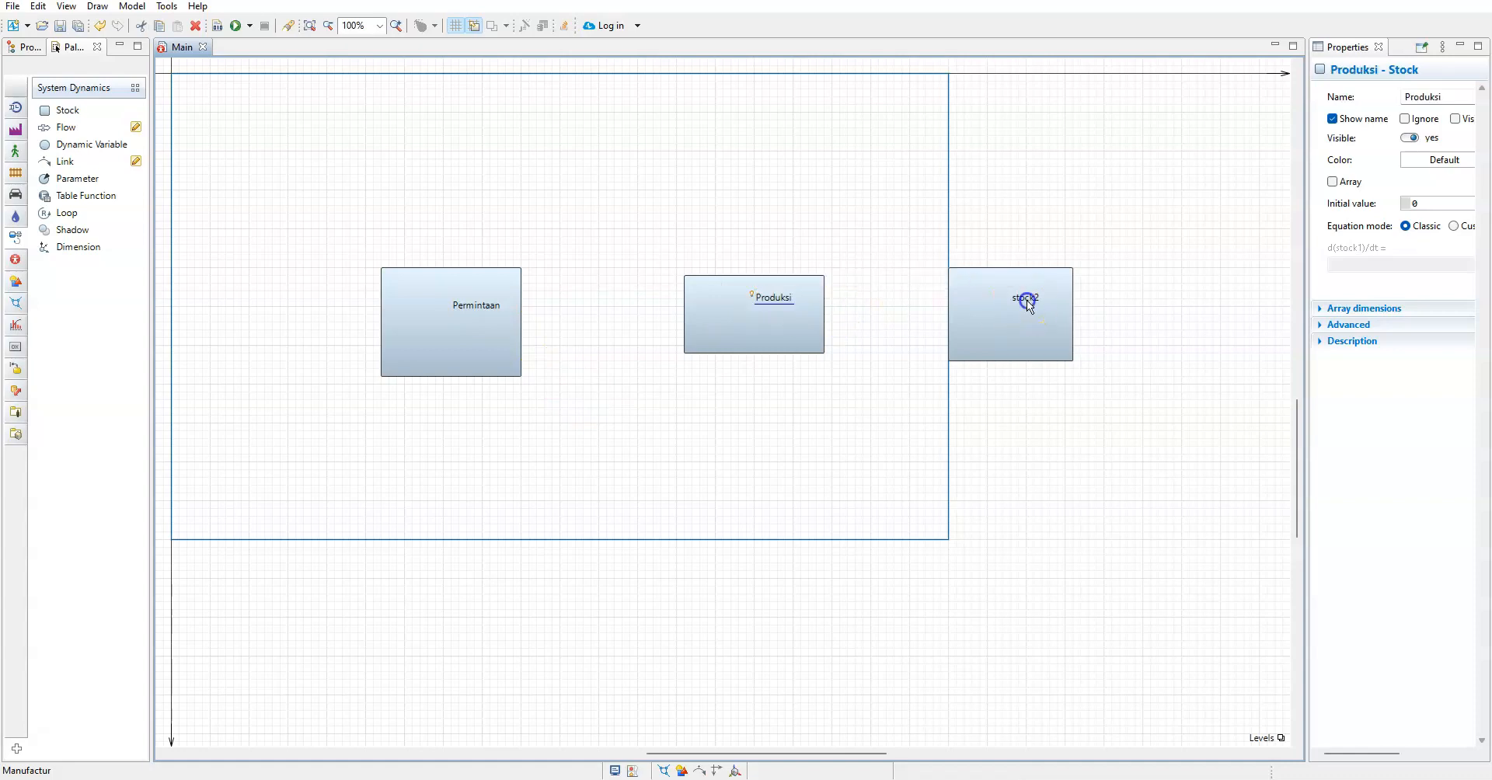
click(1034, 301)
key(Escape)
double_click(1035, 303)
text(Persediaan)
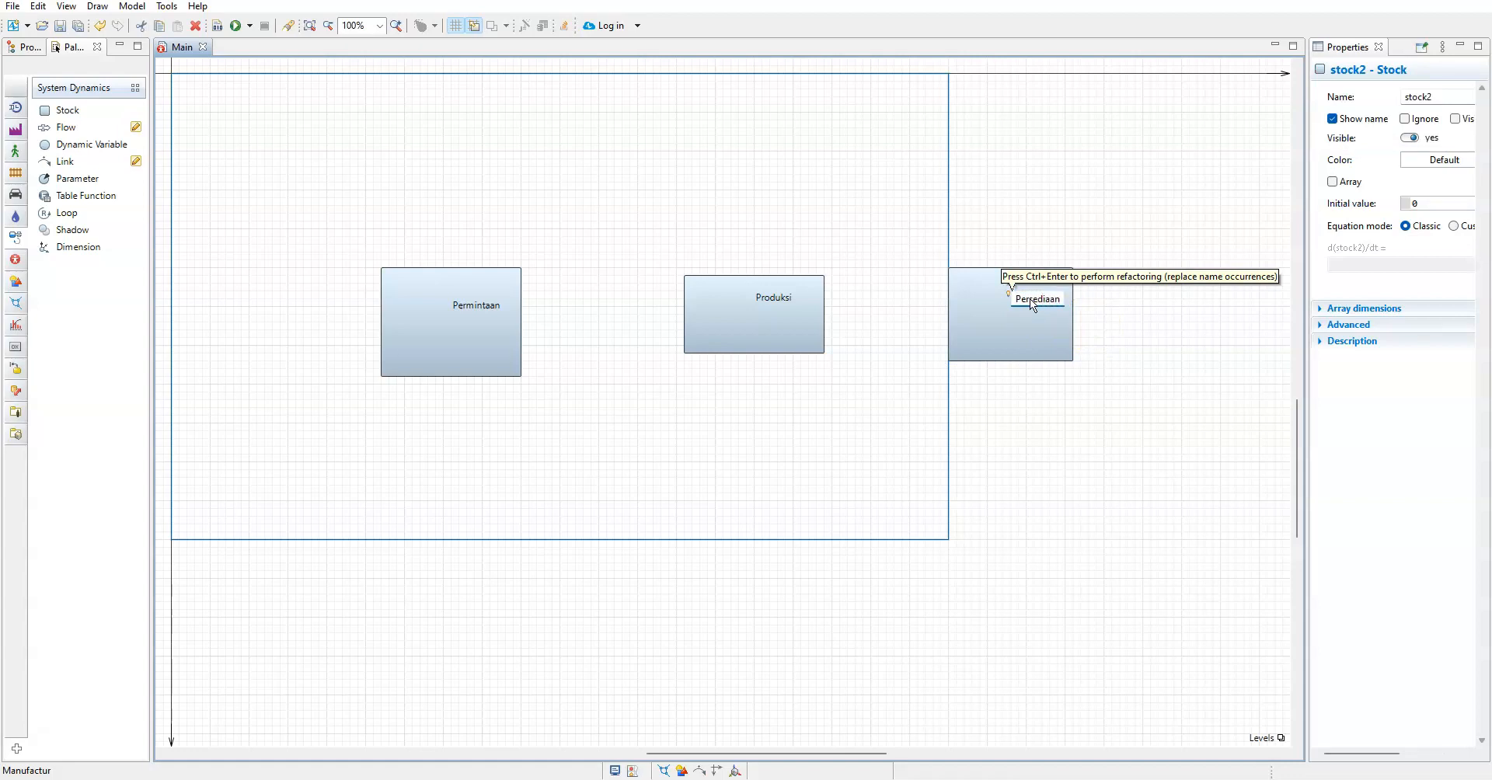
key(Return)
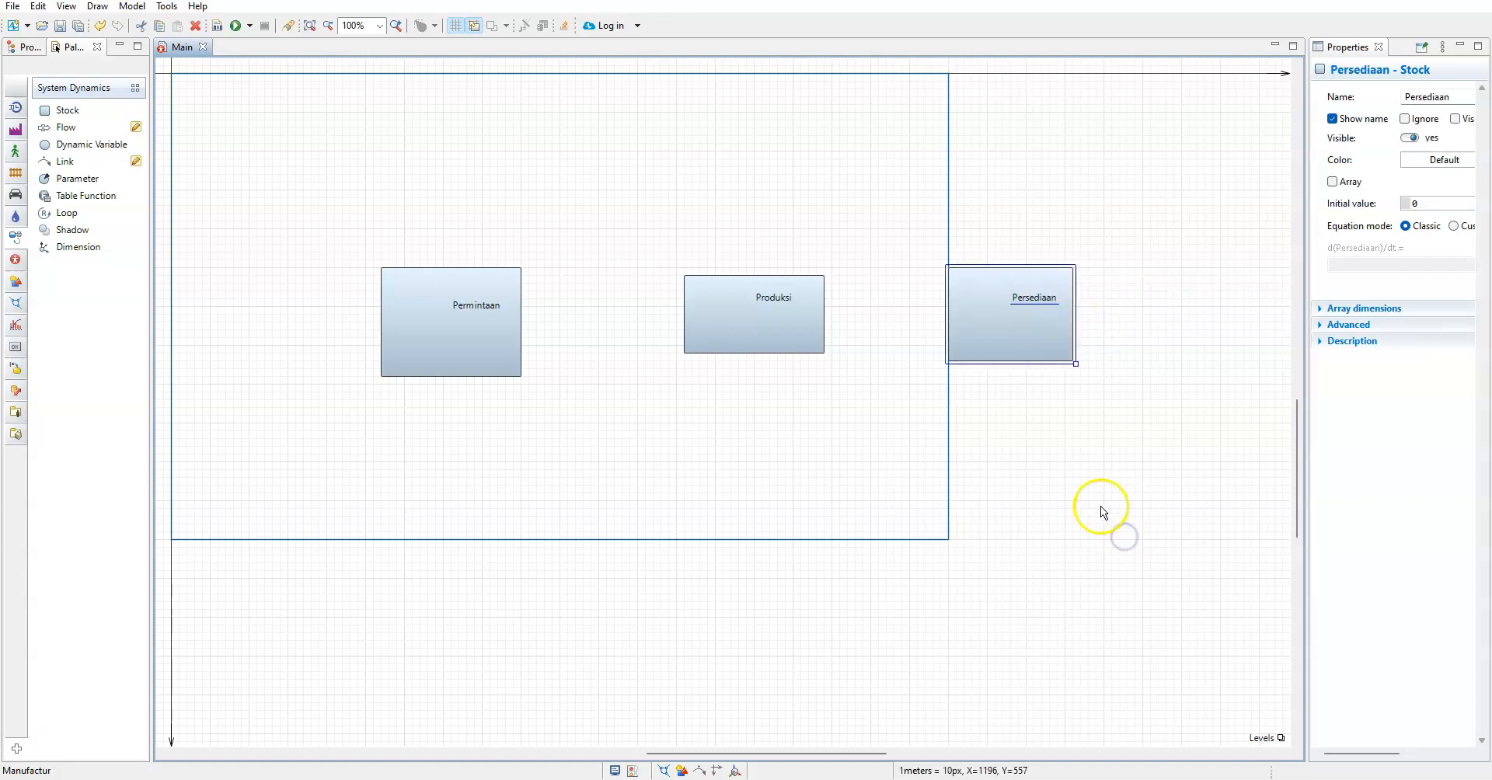
Move and resize the Permintaan, Produksi and Persediaan stocks into a level, evenly spaced row of equal height
drag(504, 340, 433, 328)
drag(713, 327, 606, 304)
drag(1012, 357, 972, 329)
drag(931, 281, 911, 294)
click(1005, 290)
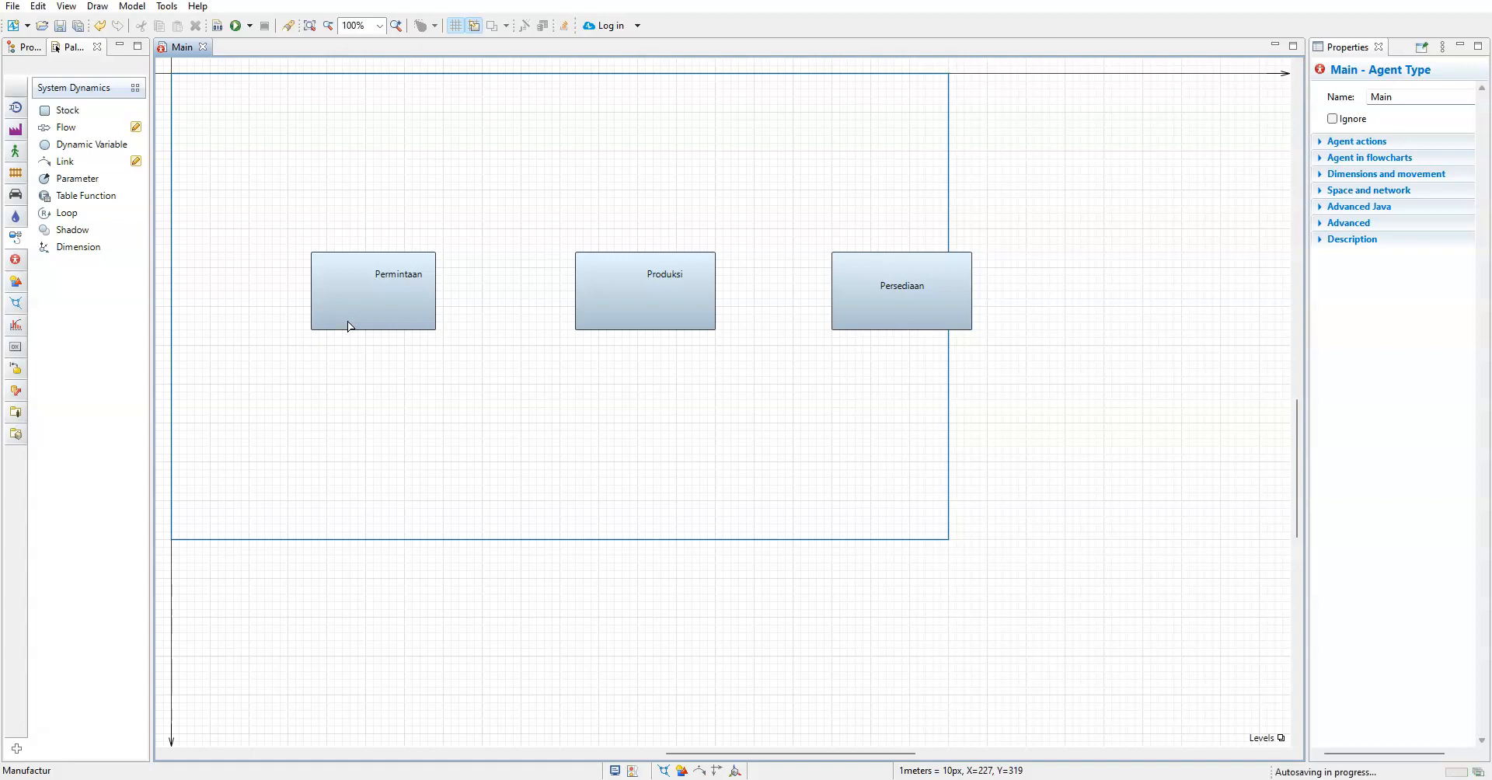
click(349, 334)
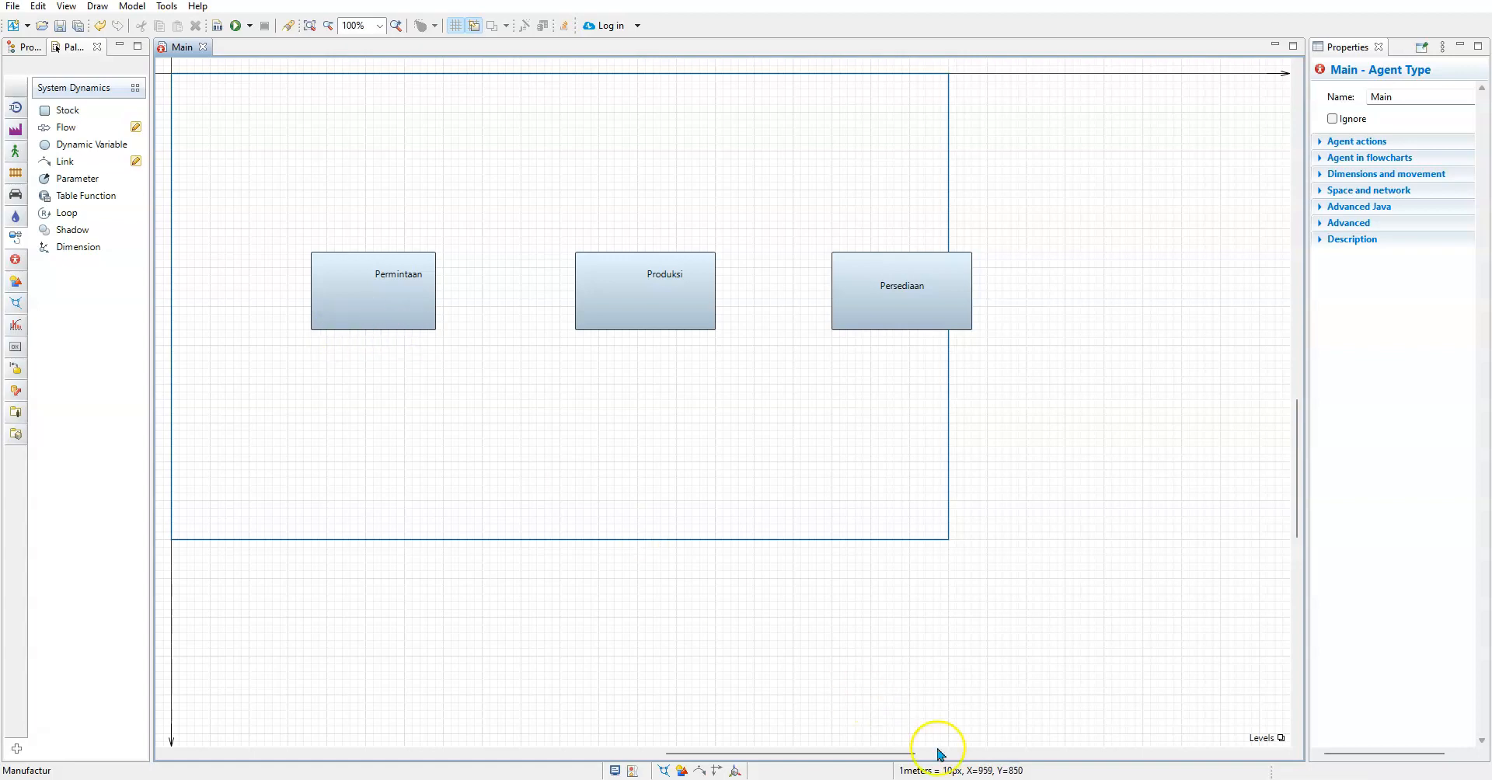
click(1021, 779)
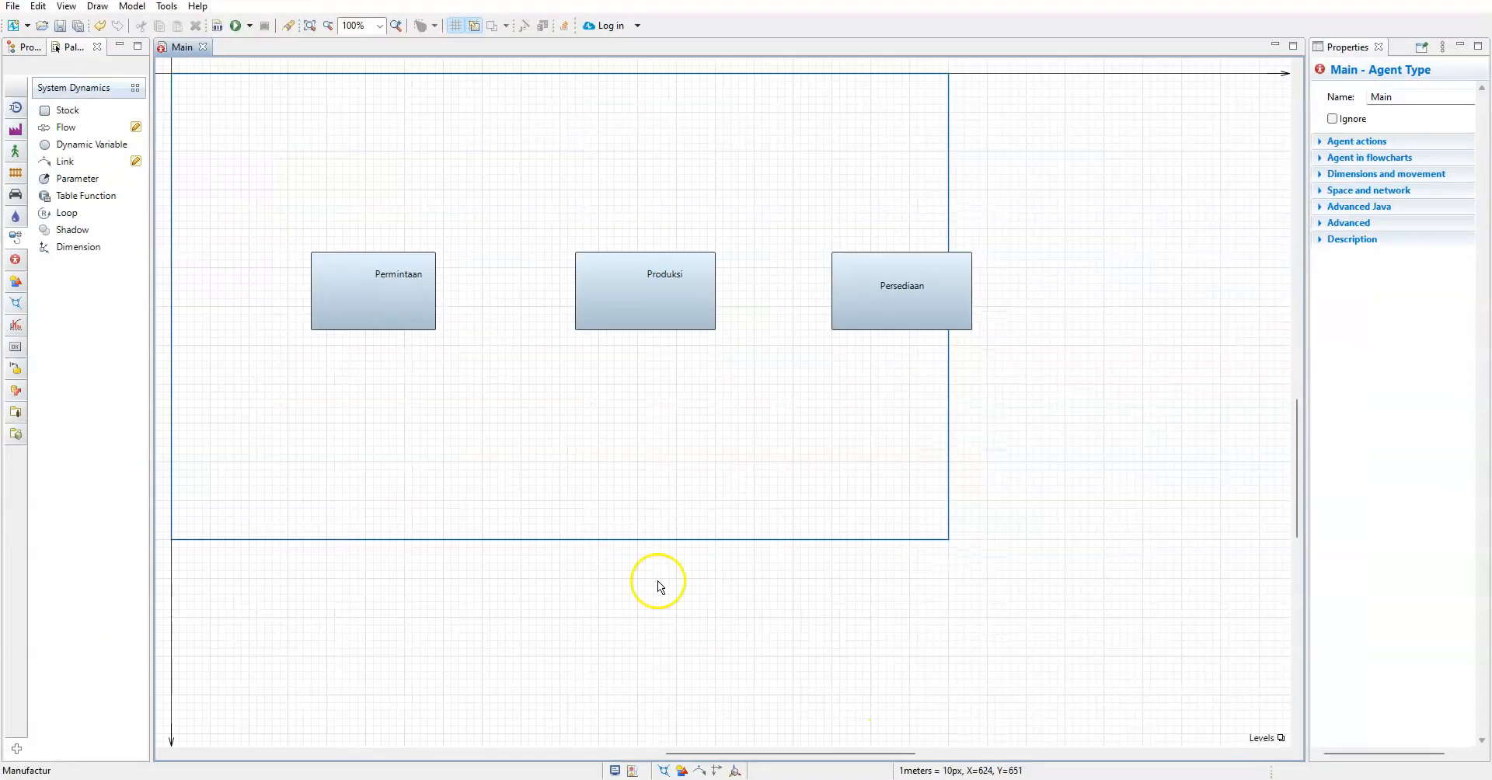
click(390, 295)
double_click(390, 295)
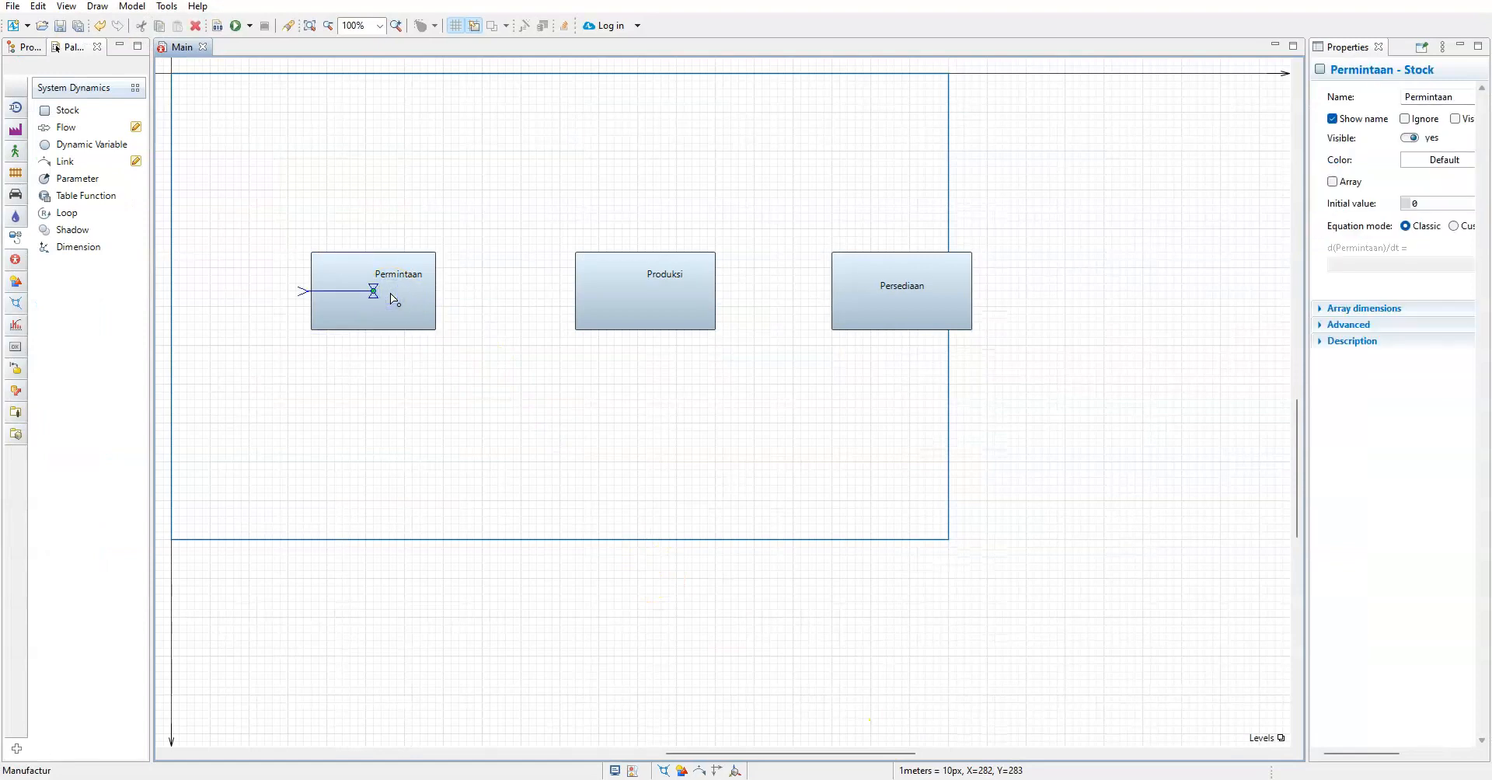
click(507, 315)
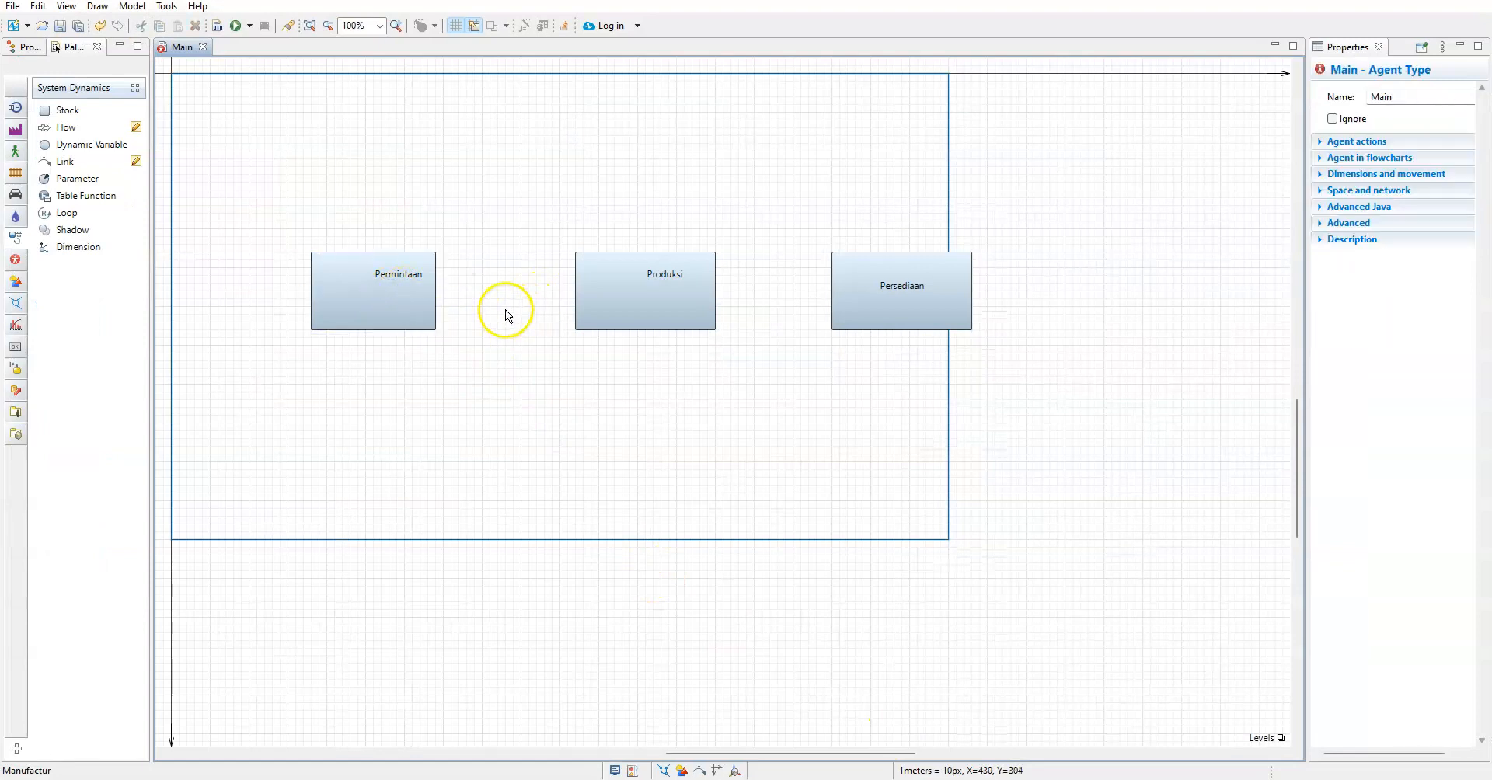
click(385, 289)
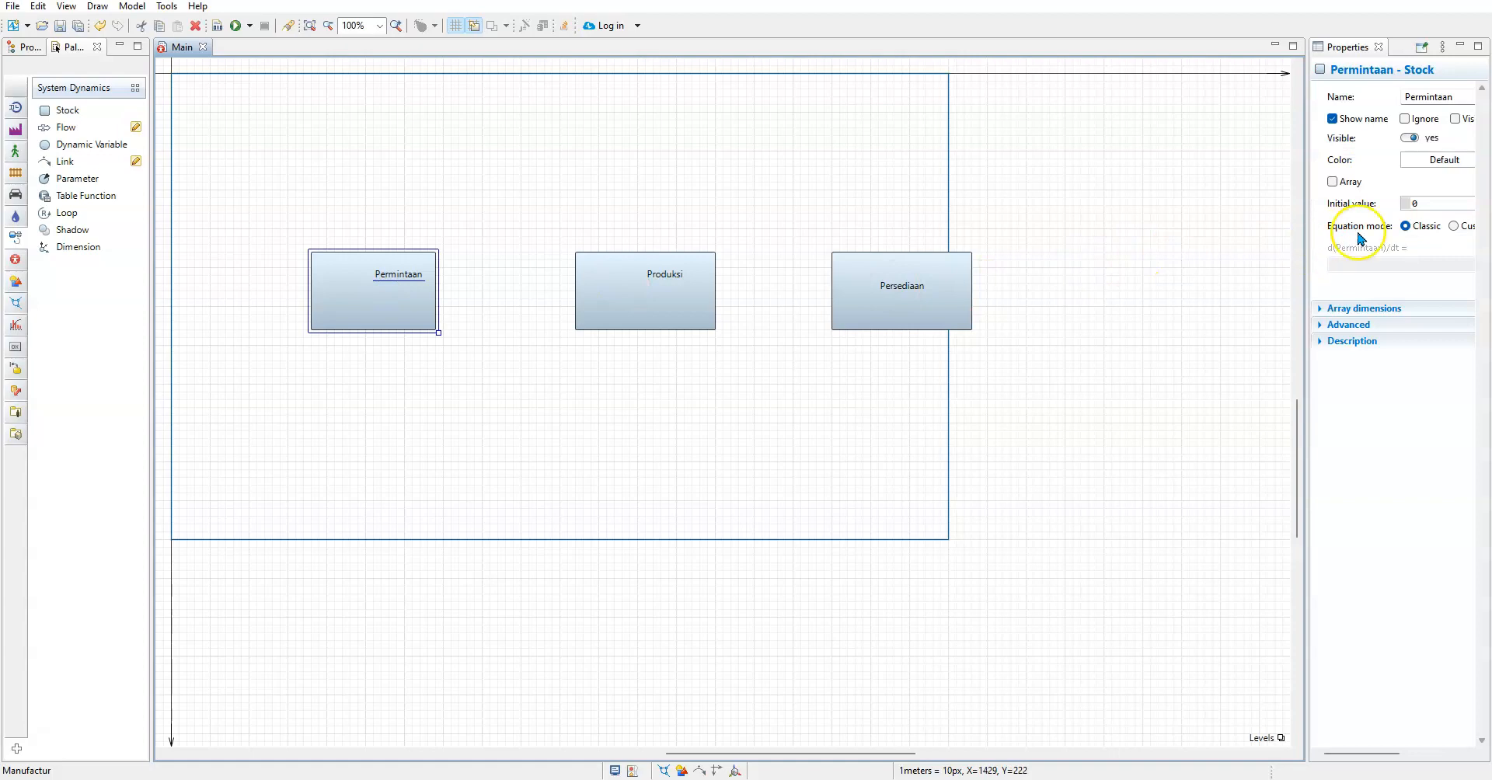
click(552, 490)
Set the initial value of the Permintaan stock to 30
click(366, 287)
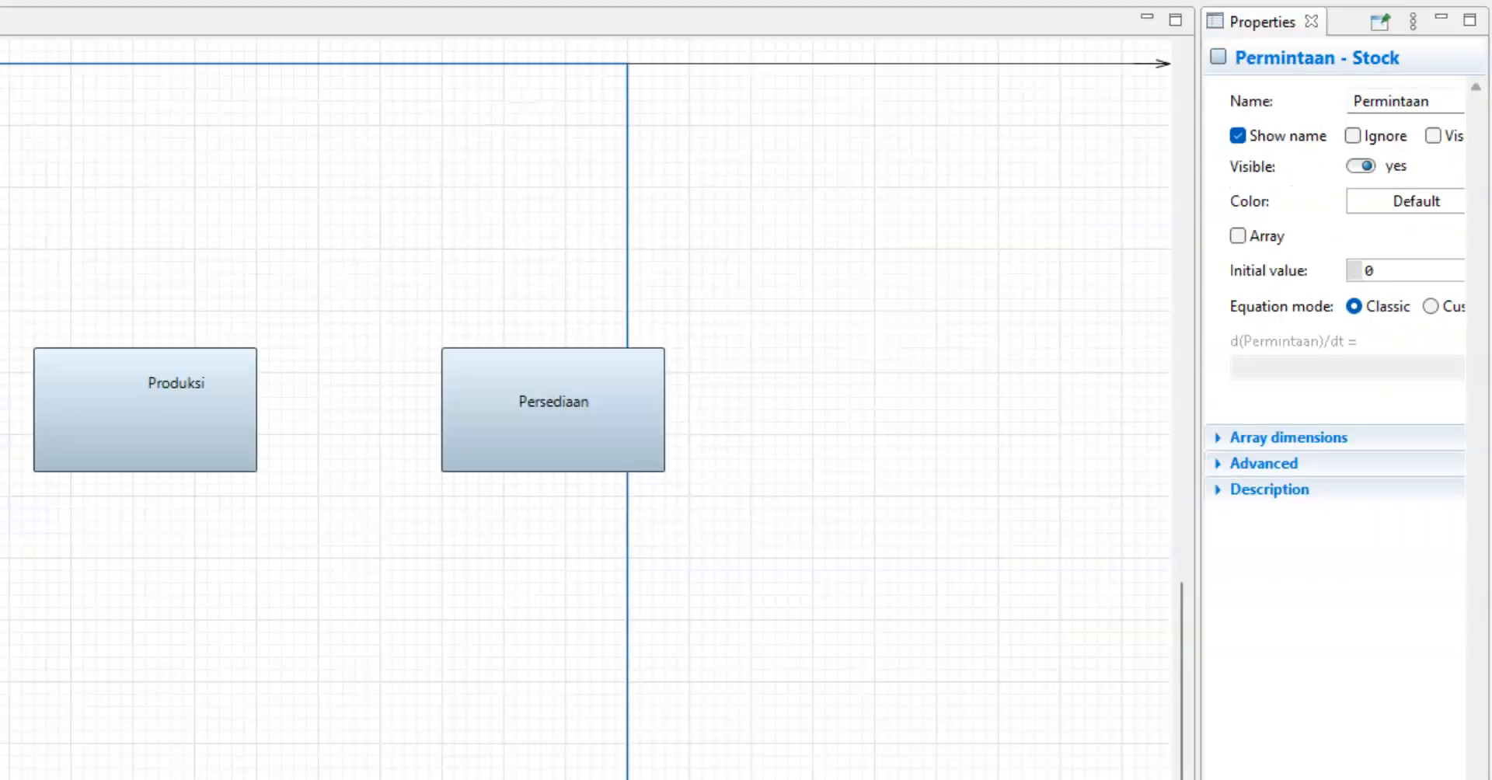
double_click(1401, 204)
text(30)
click(1158, 457)
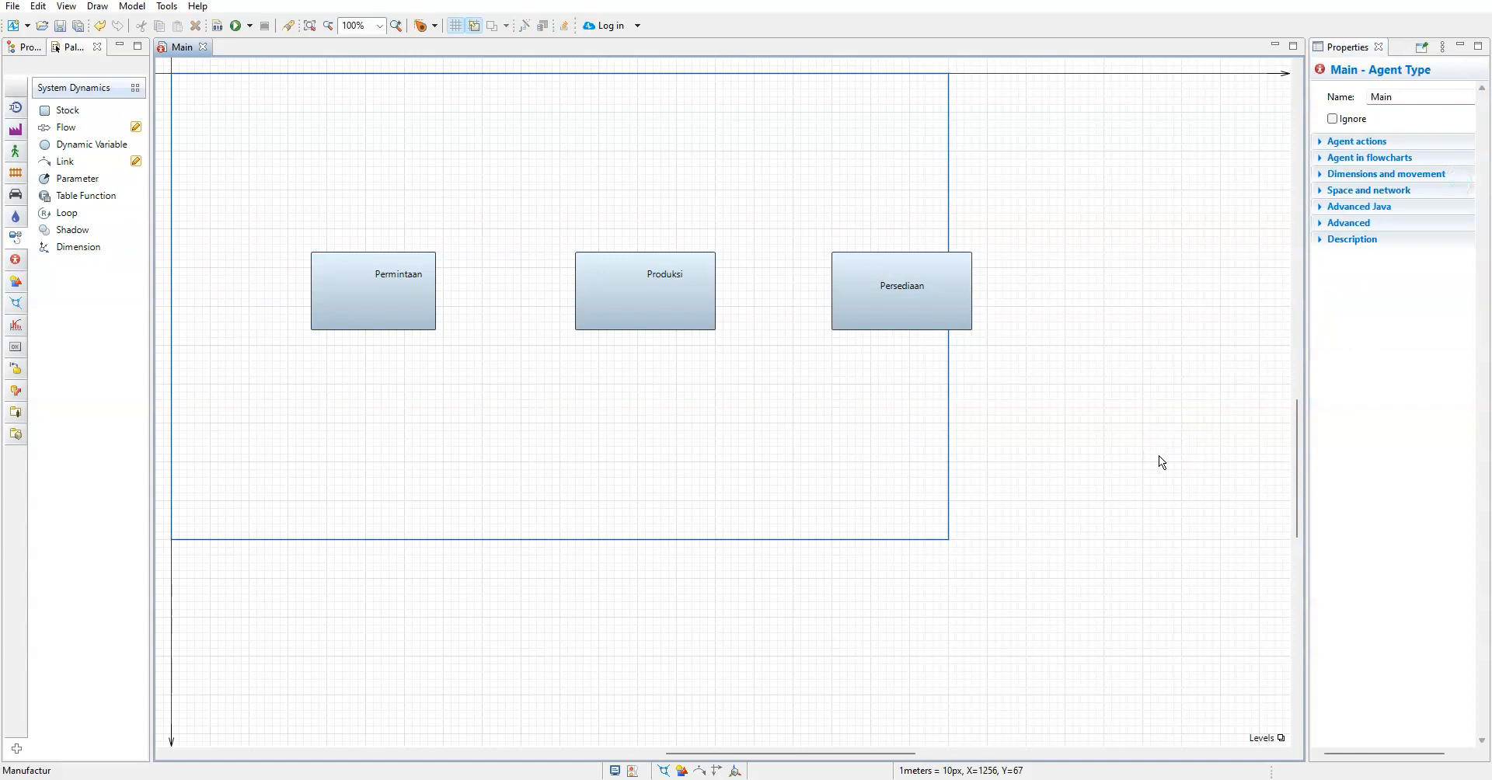
Set the initial value of the Produksi stock to 50
click(620, 294)
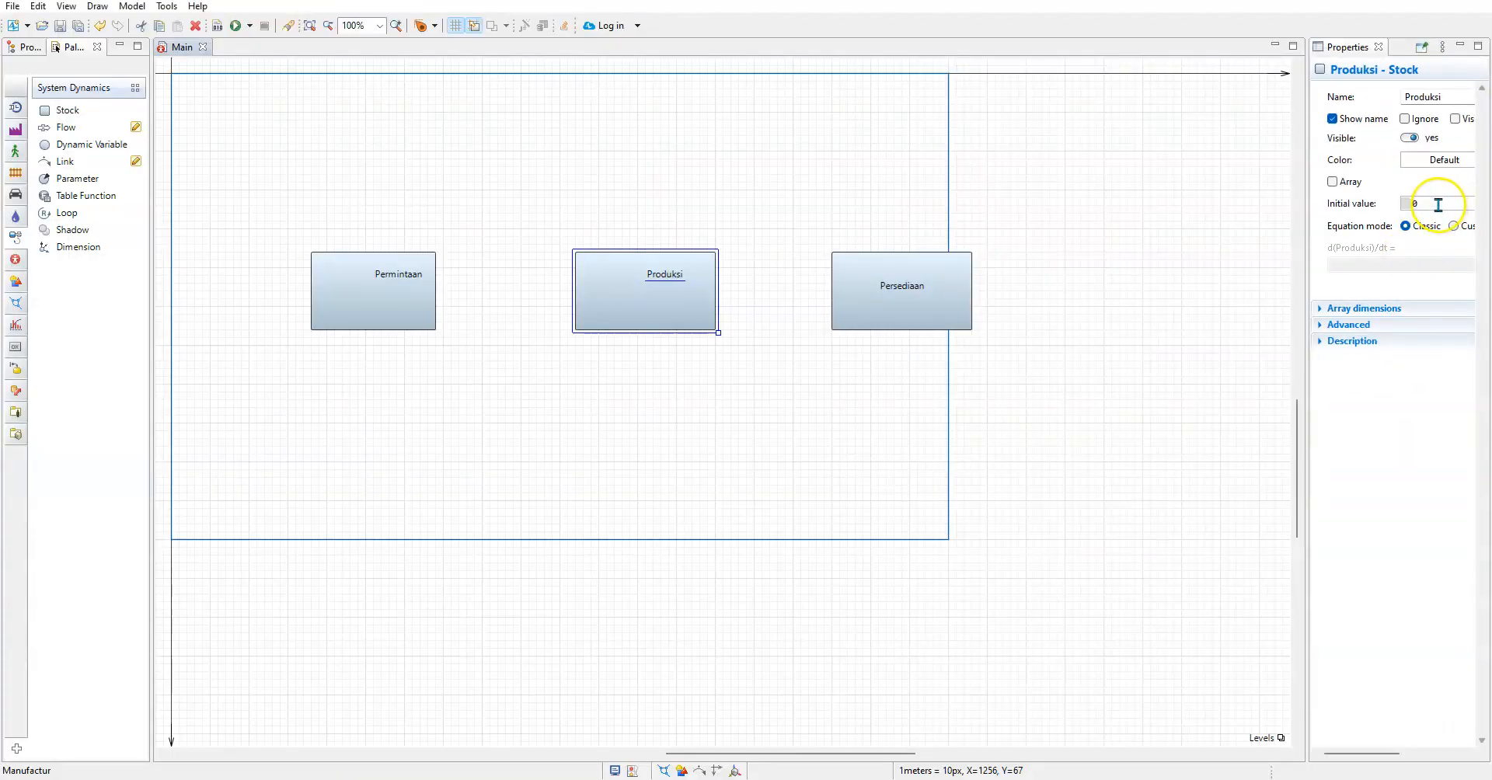
click(1153, 645)
text(50)
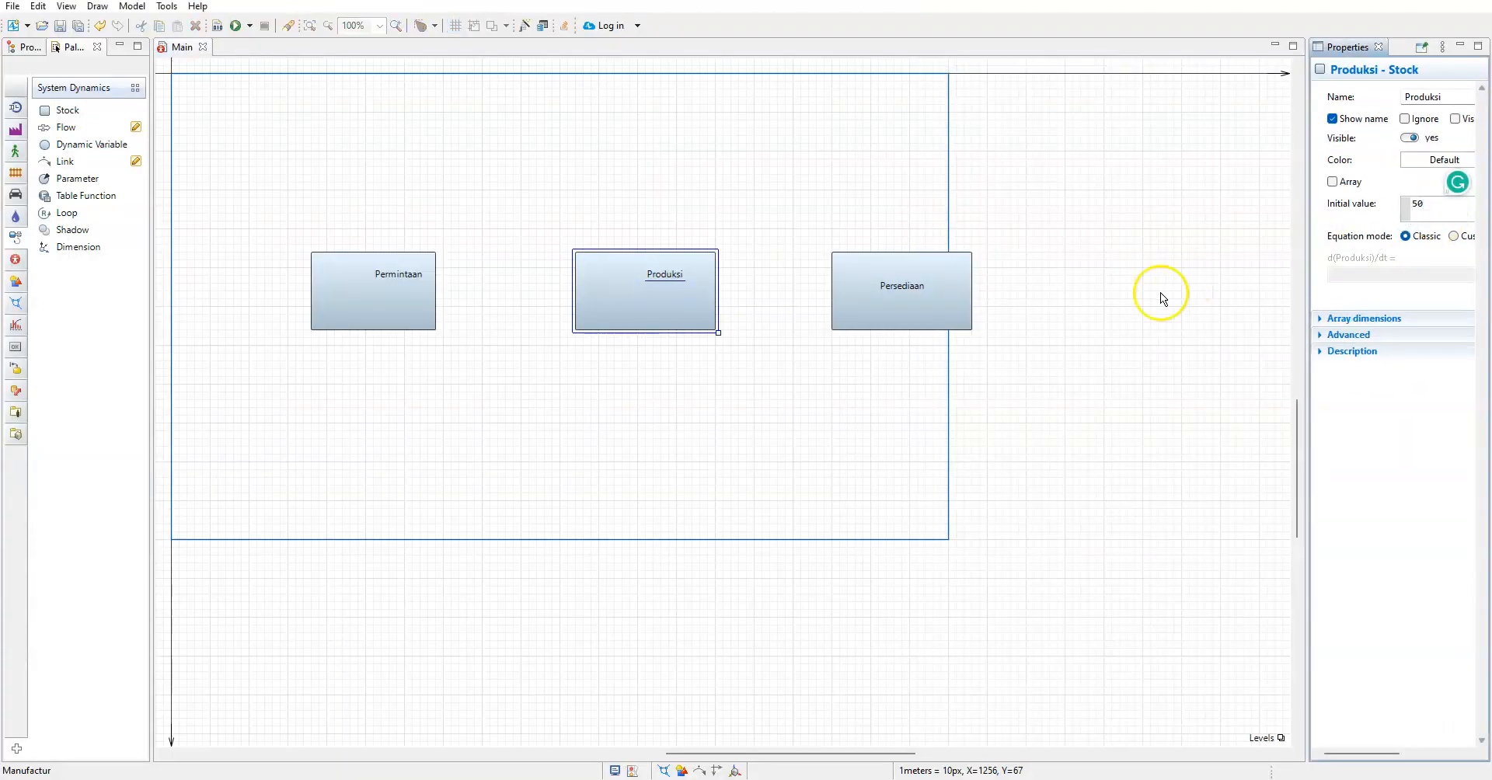
click(1156, 295)
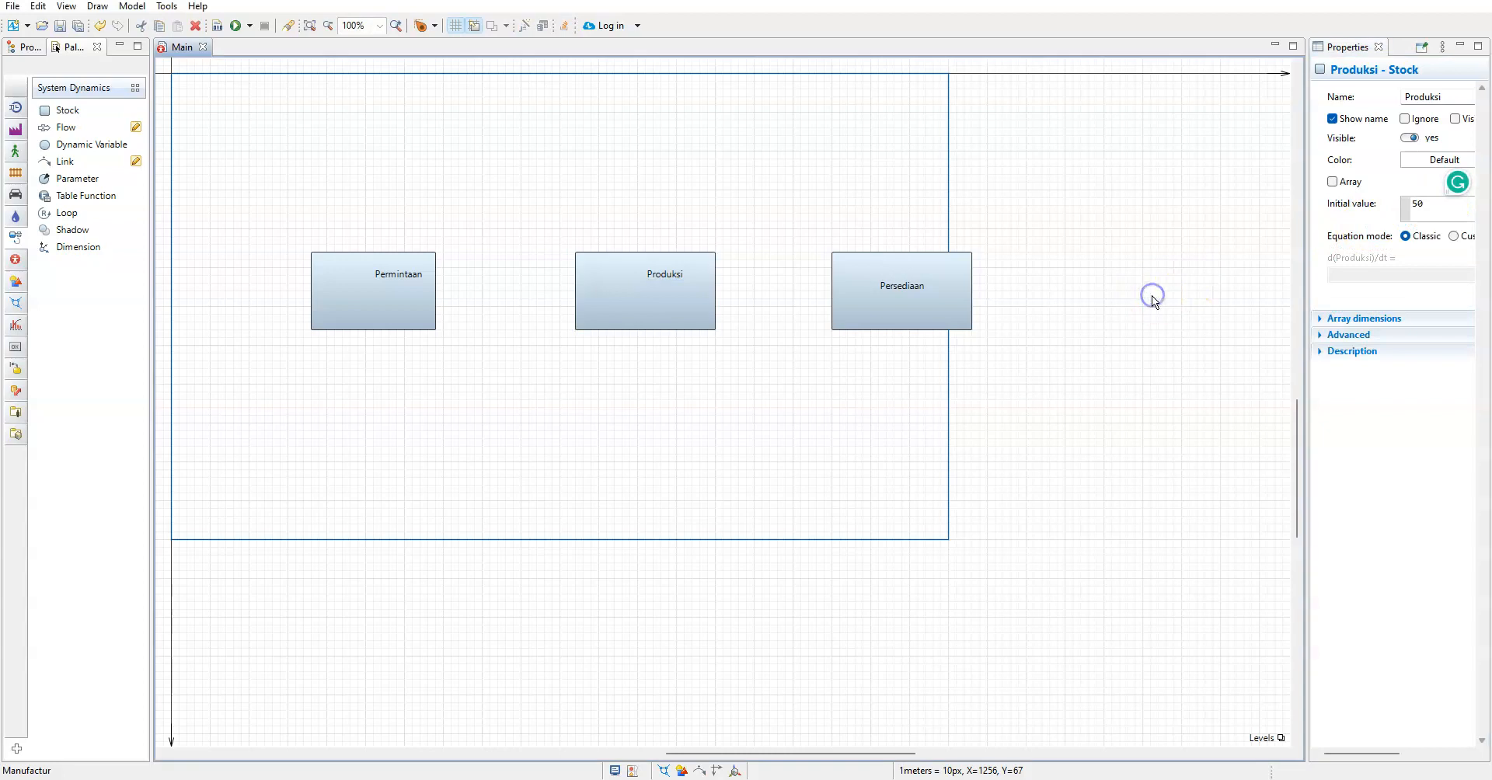
Set the initial value of the Persediaan stock to 100
click(878, 303)
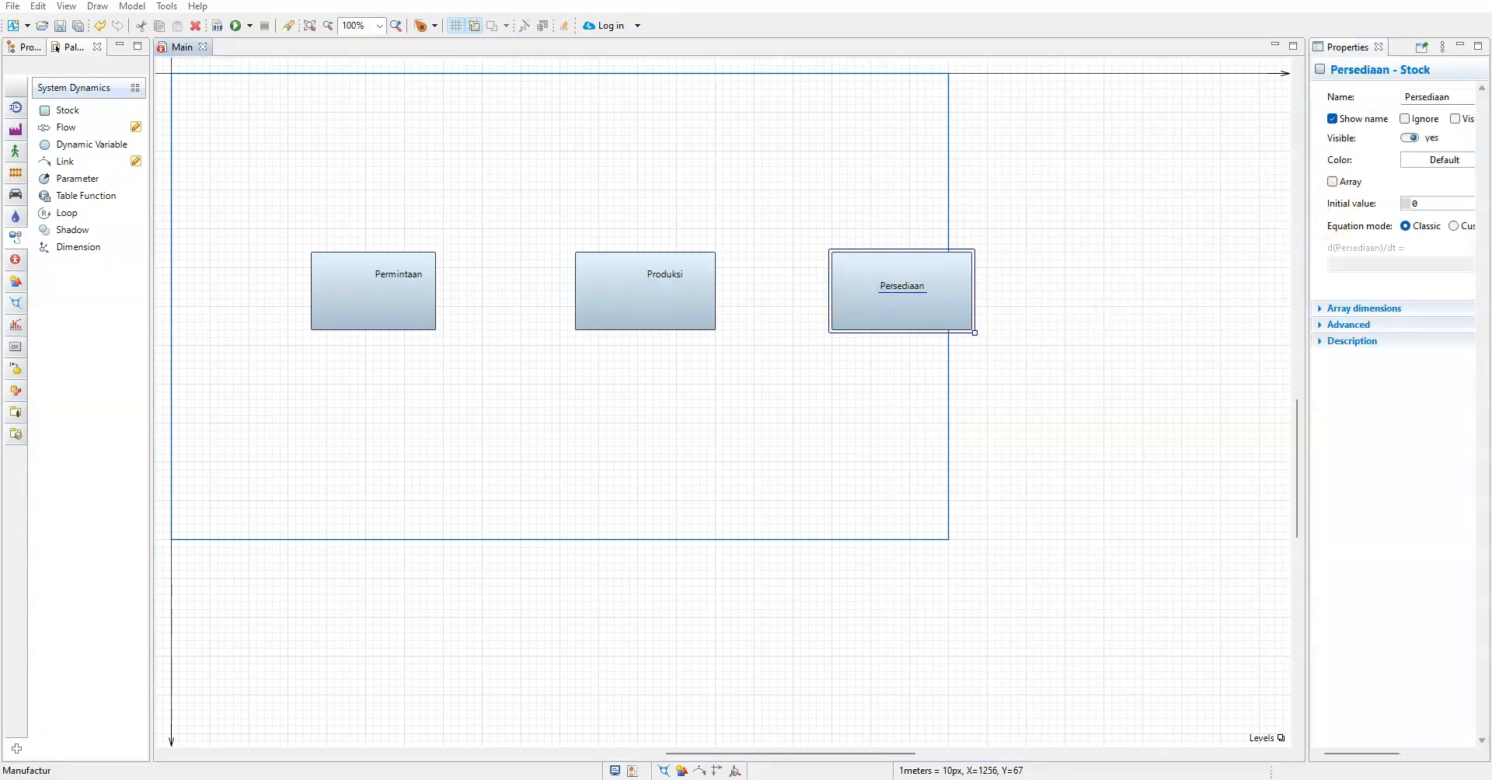
key(alt+Tab)
key(alt+Tab)
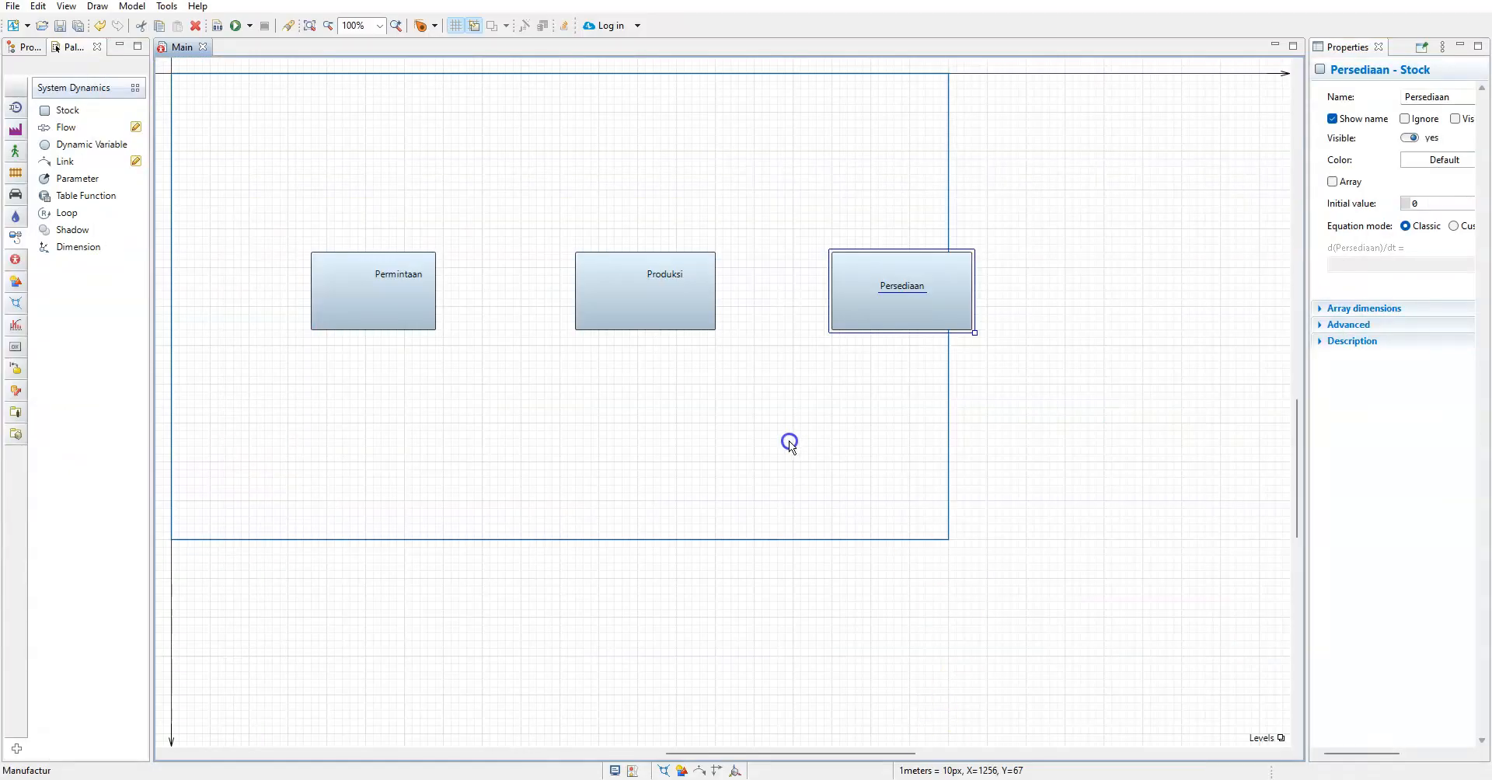
drag(1427, 204, 1409, 206)
text(100)
click(1039, 605)
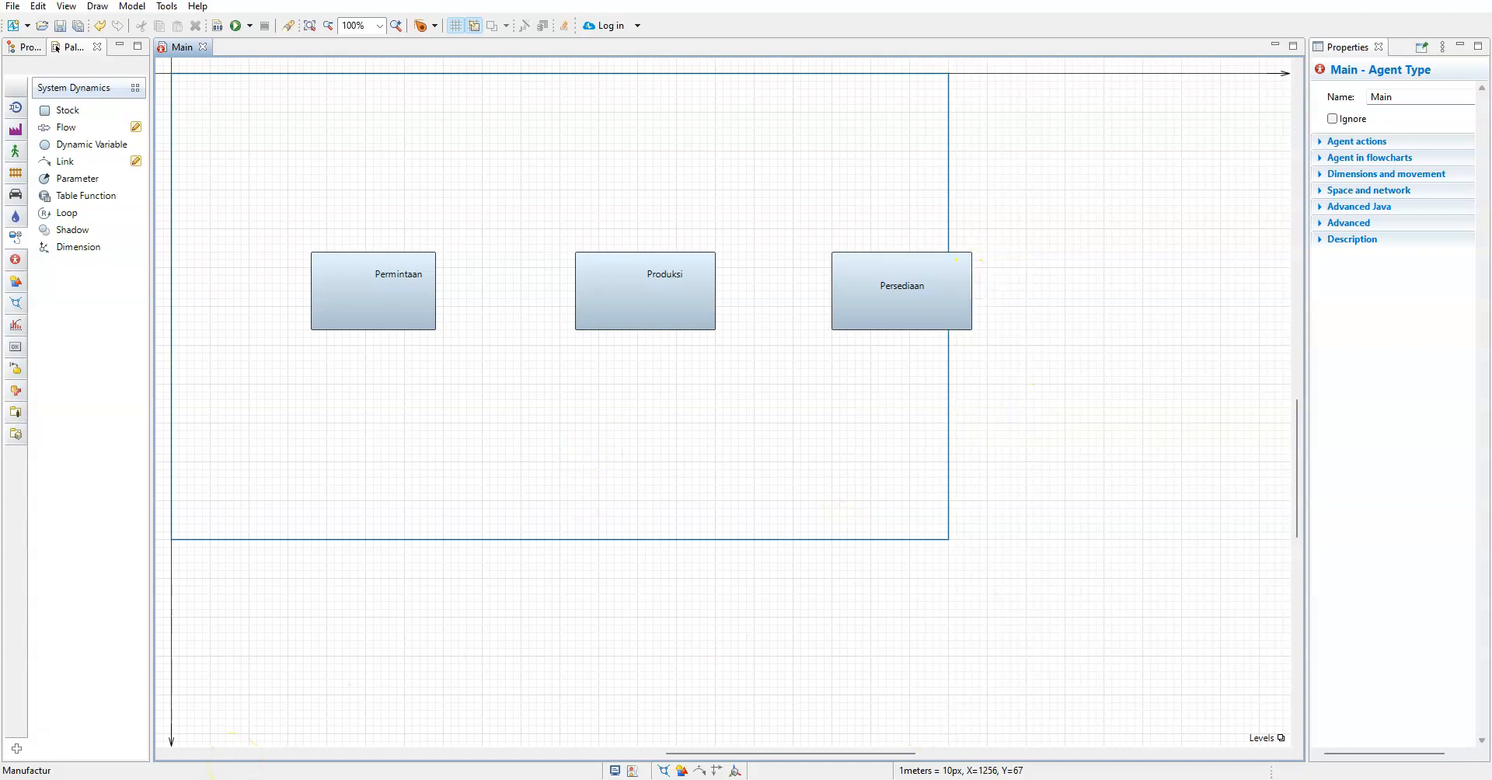
scroll(439, 379, up, 3)
click(544, 347)
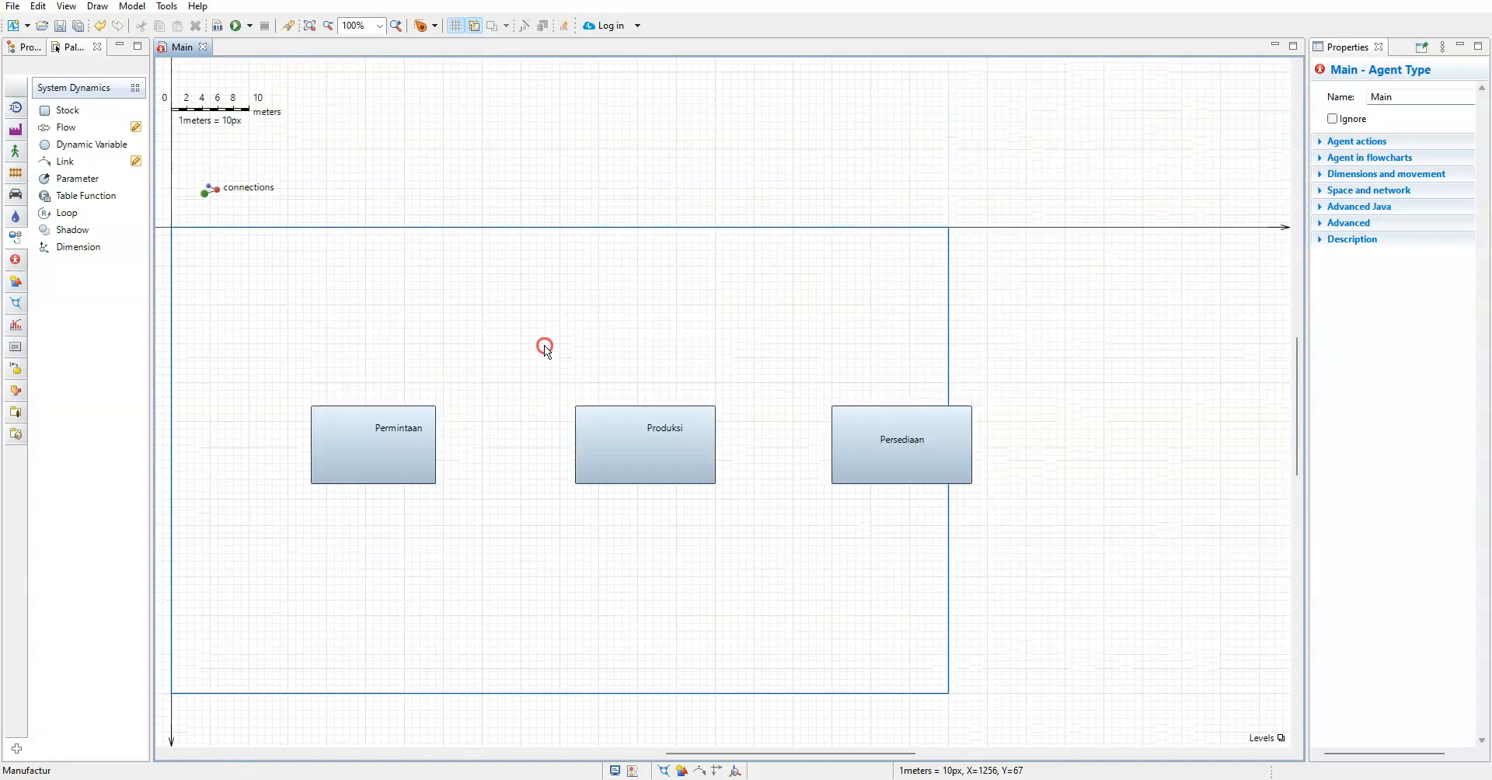
scroll(551, 458, down, 3)
click(737, 428)
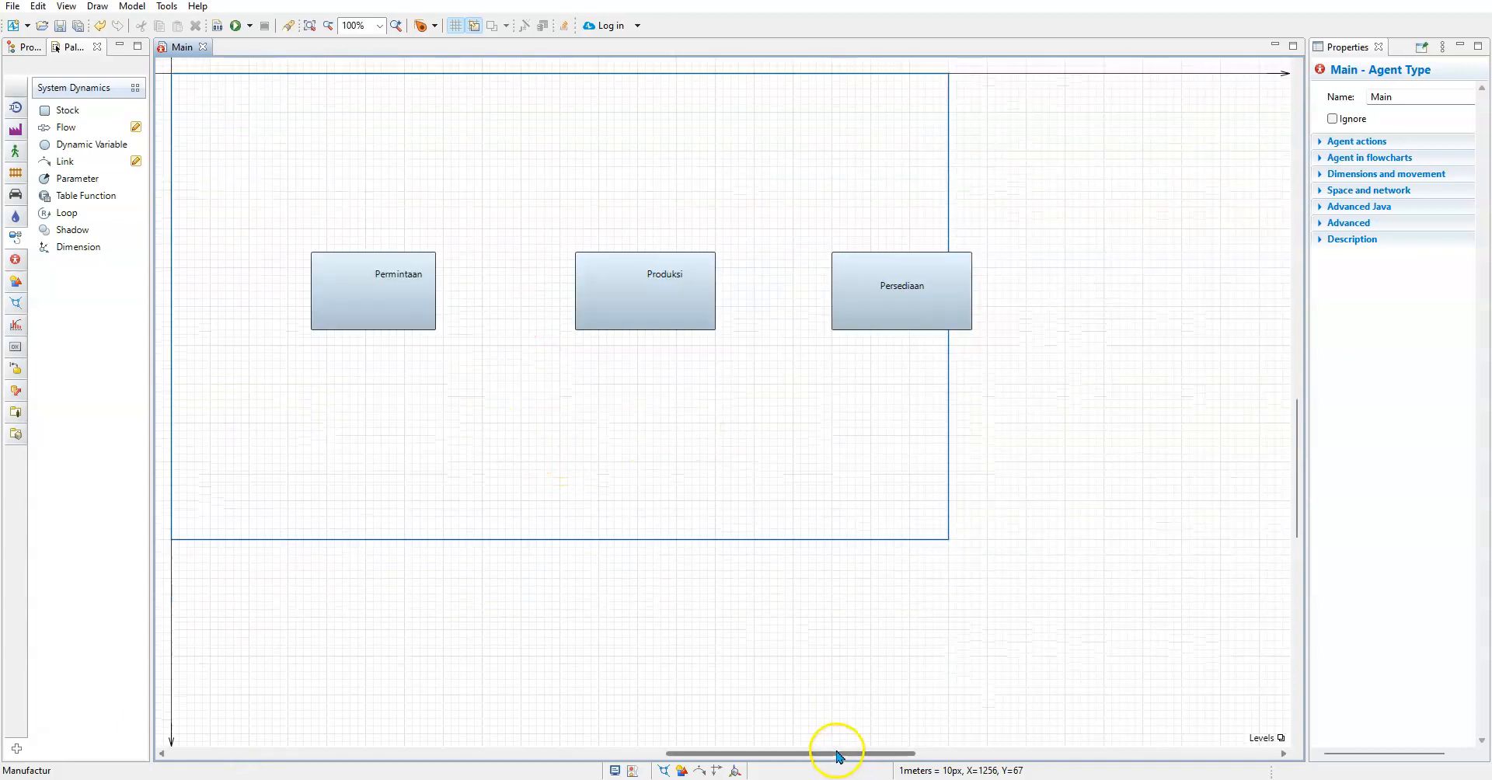
drag(838, 753, 743, 759)
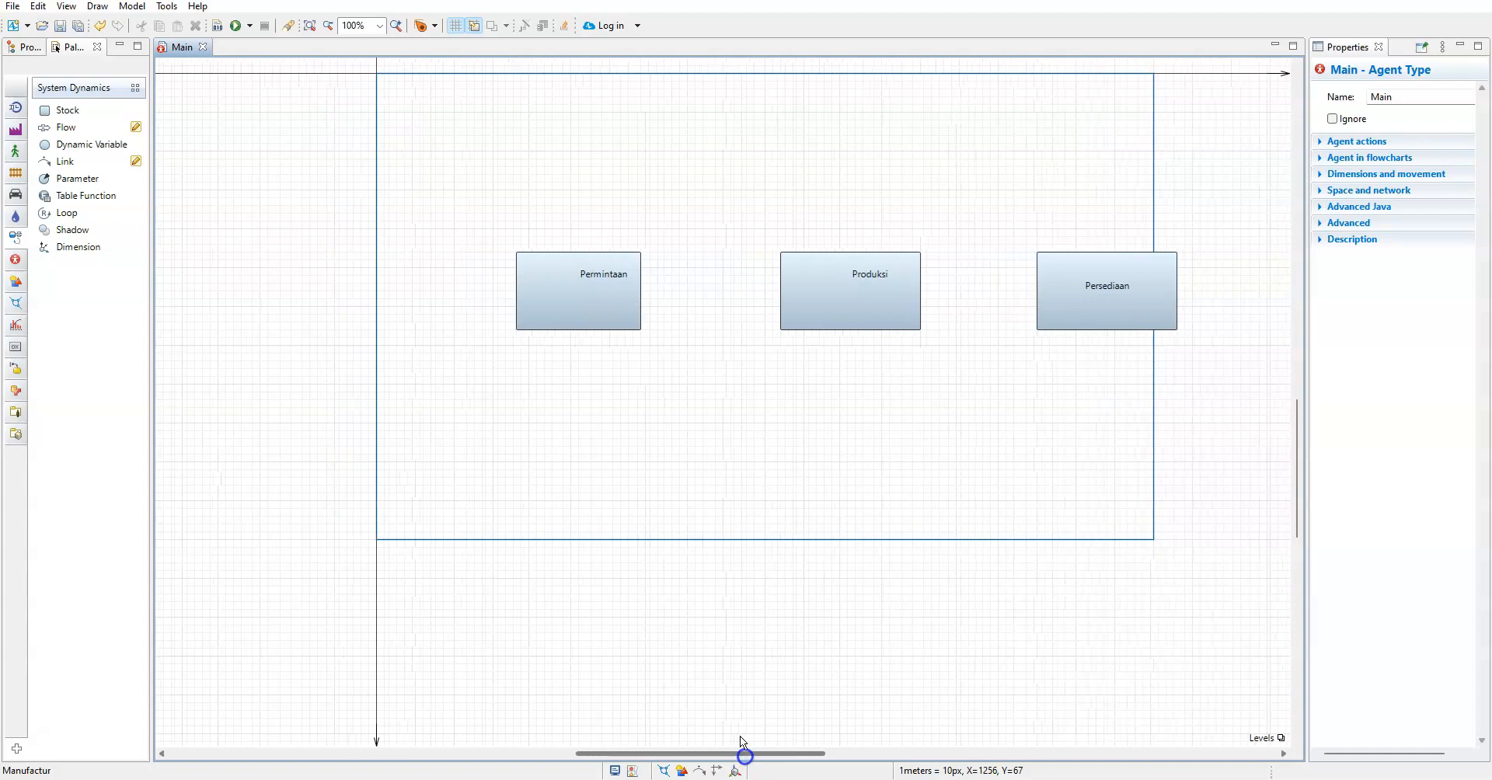
scroll(549, 406, up, 3)
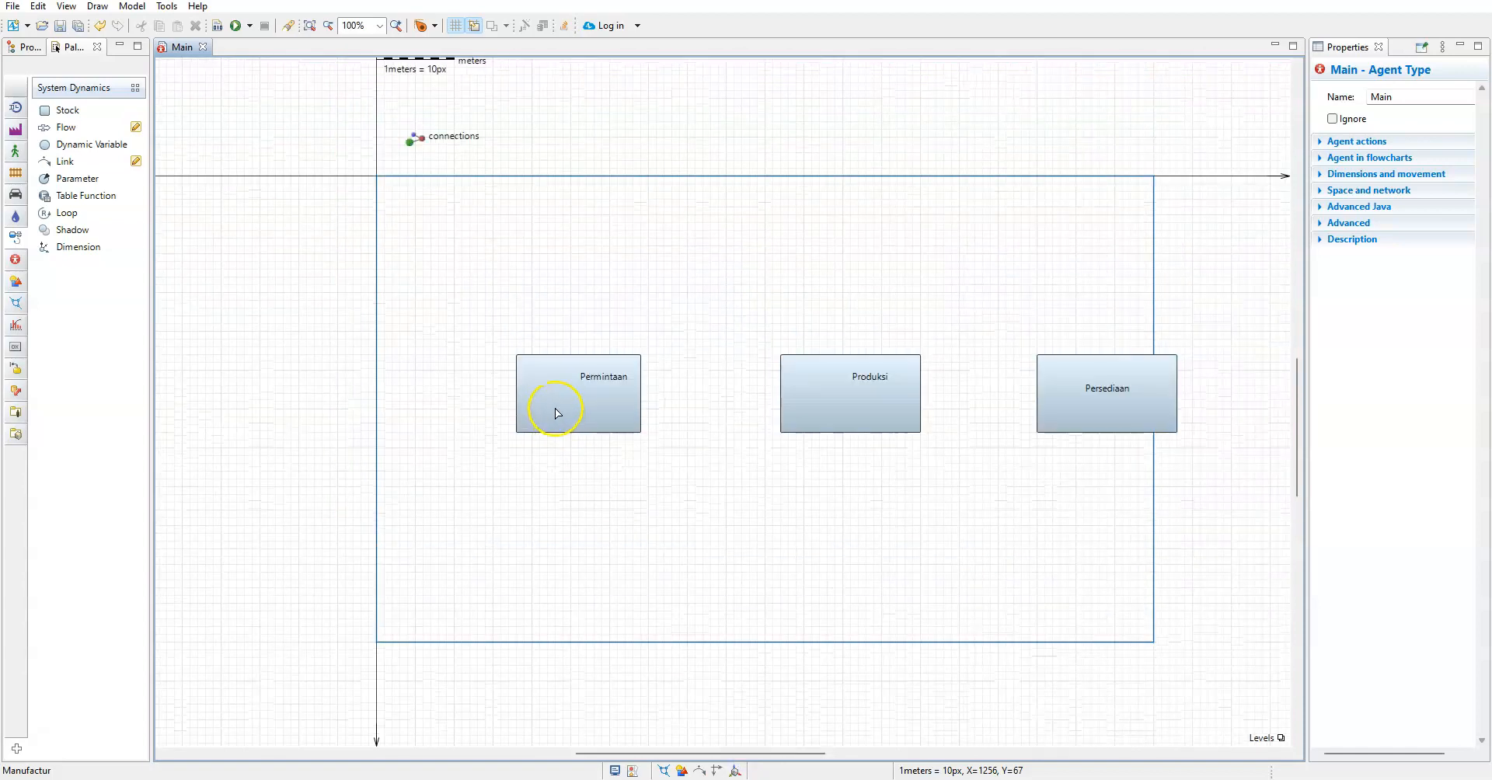
scroll(550, 410, up, 4)
scroll(555, 412, down, 2)
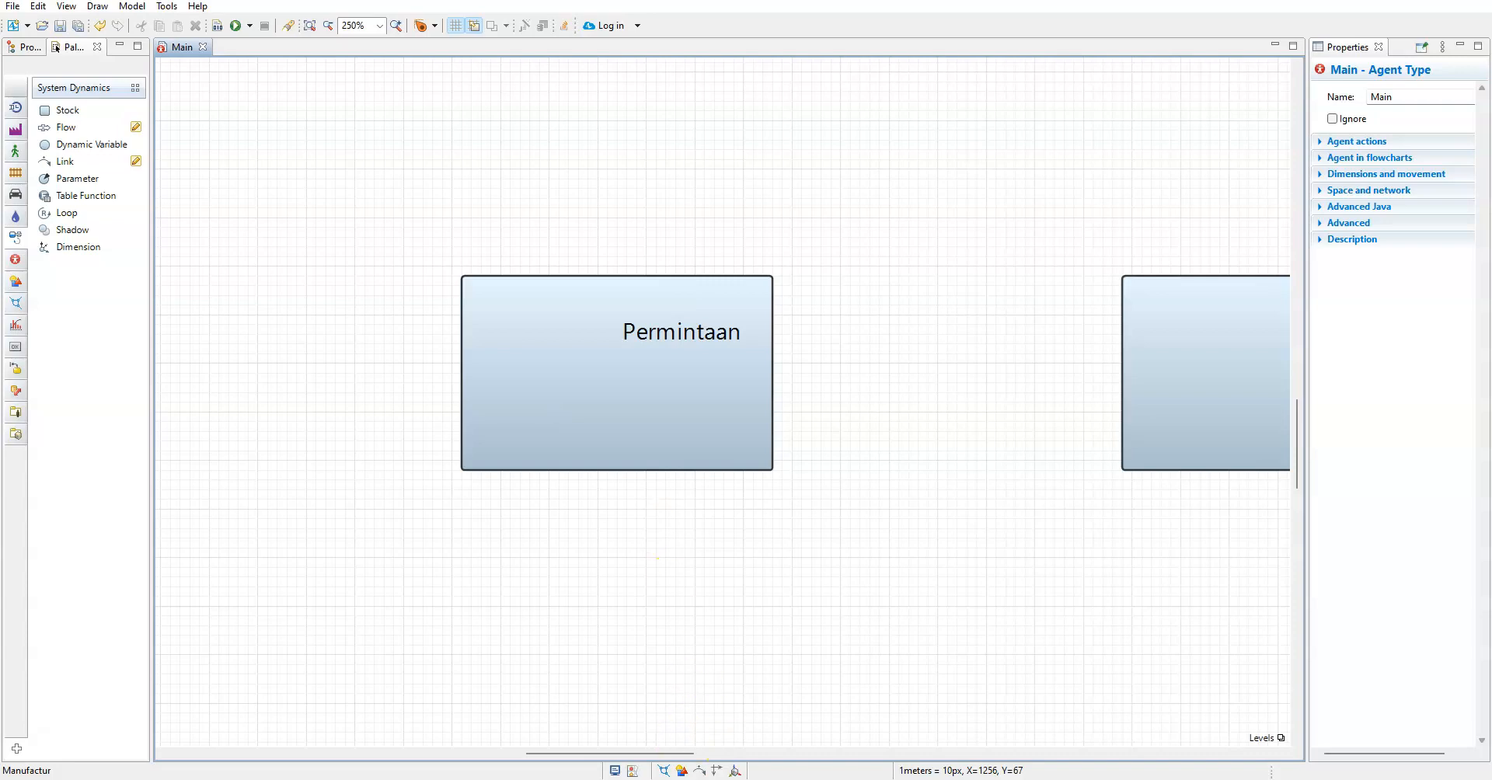
Switch to the PowerPoint presentation and show the Rumus Permintaan slide to read the demand formula
key(alt+Tab)
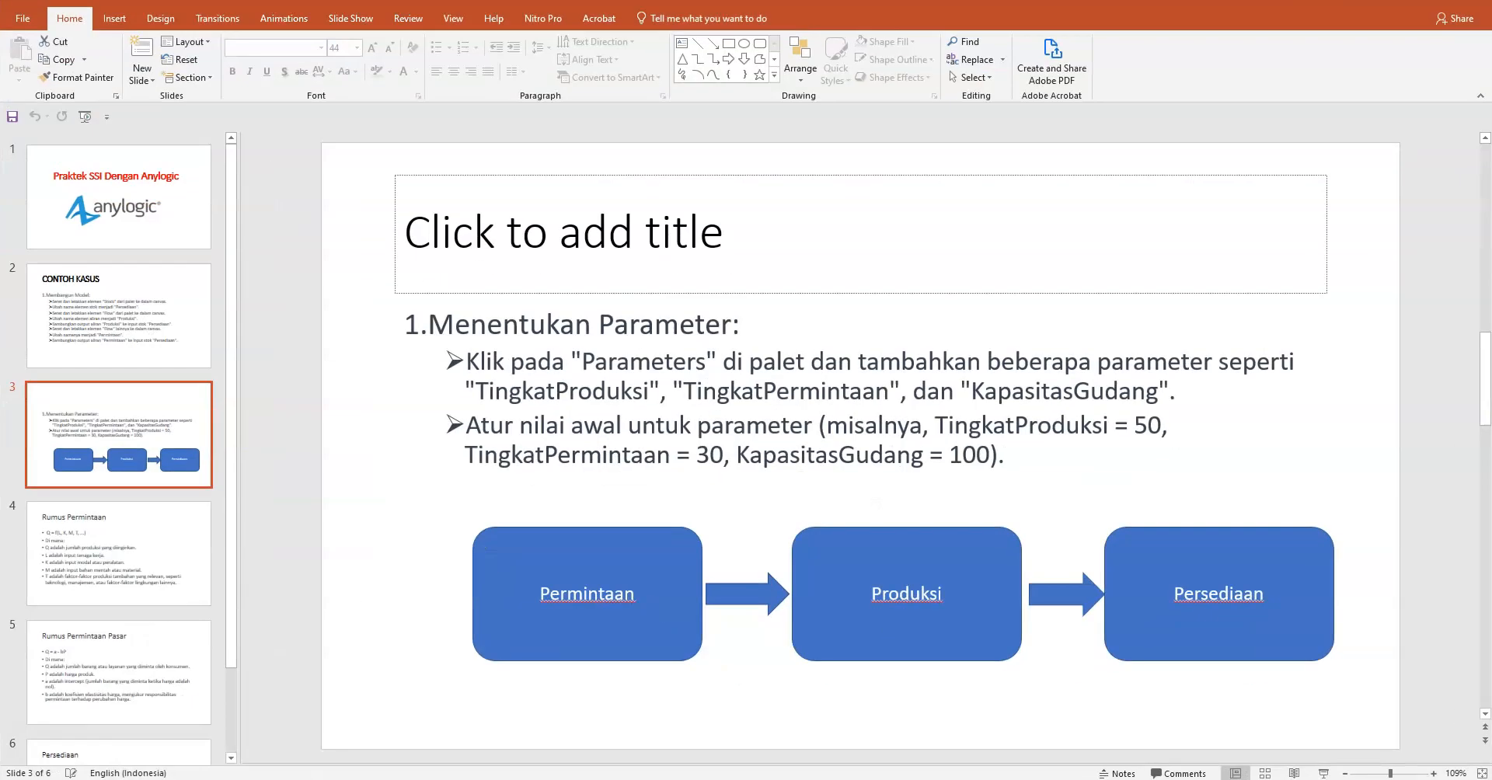
click(142, 561)
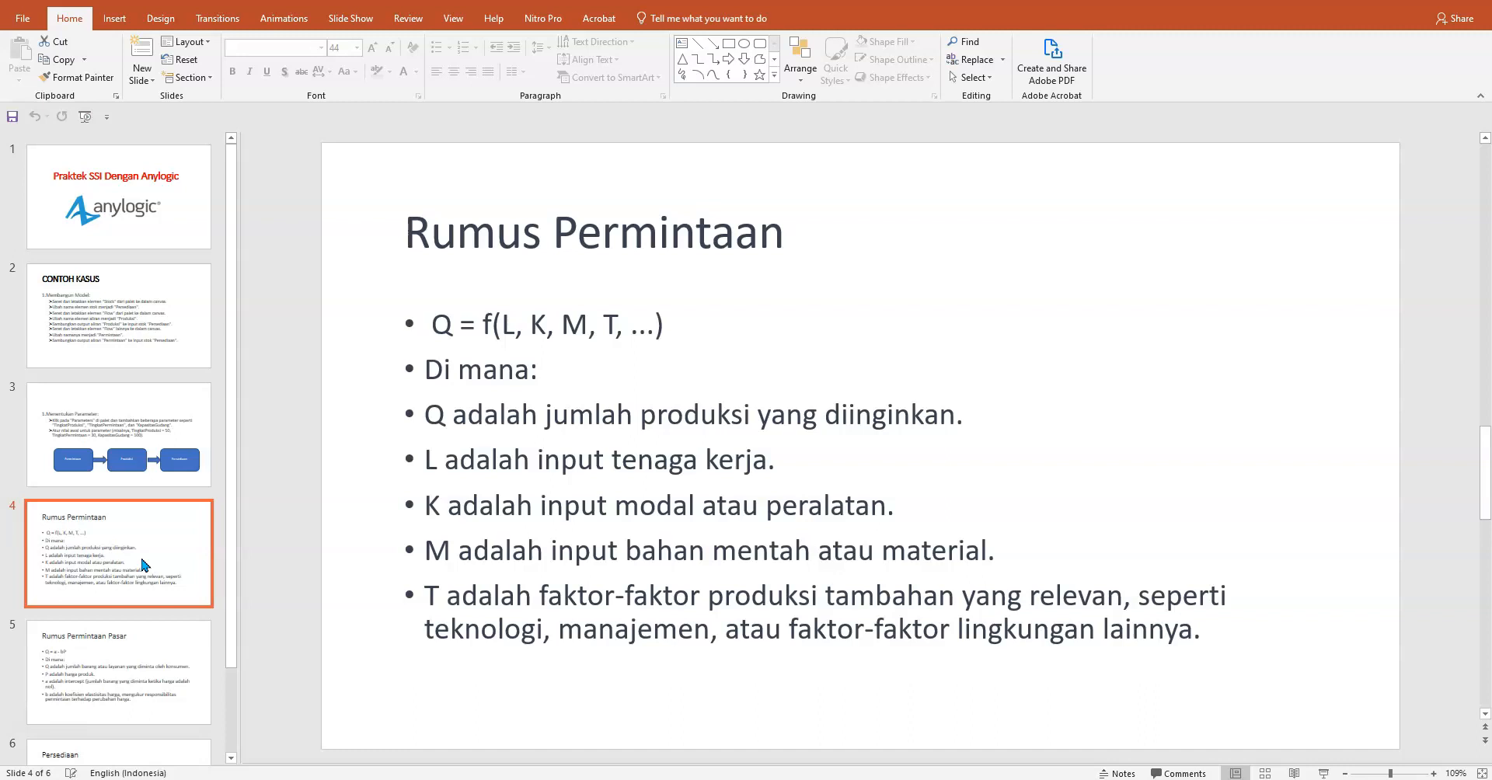
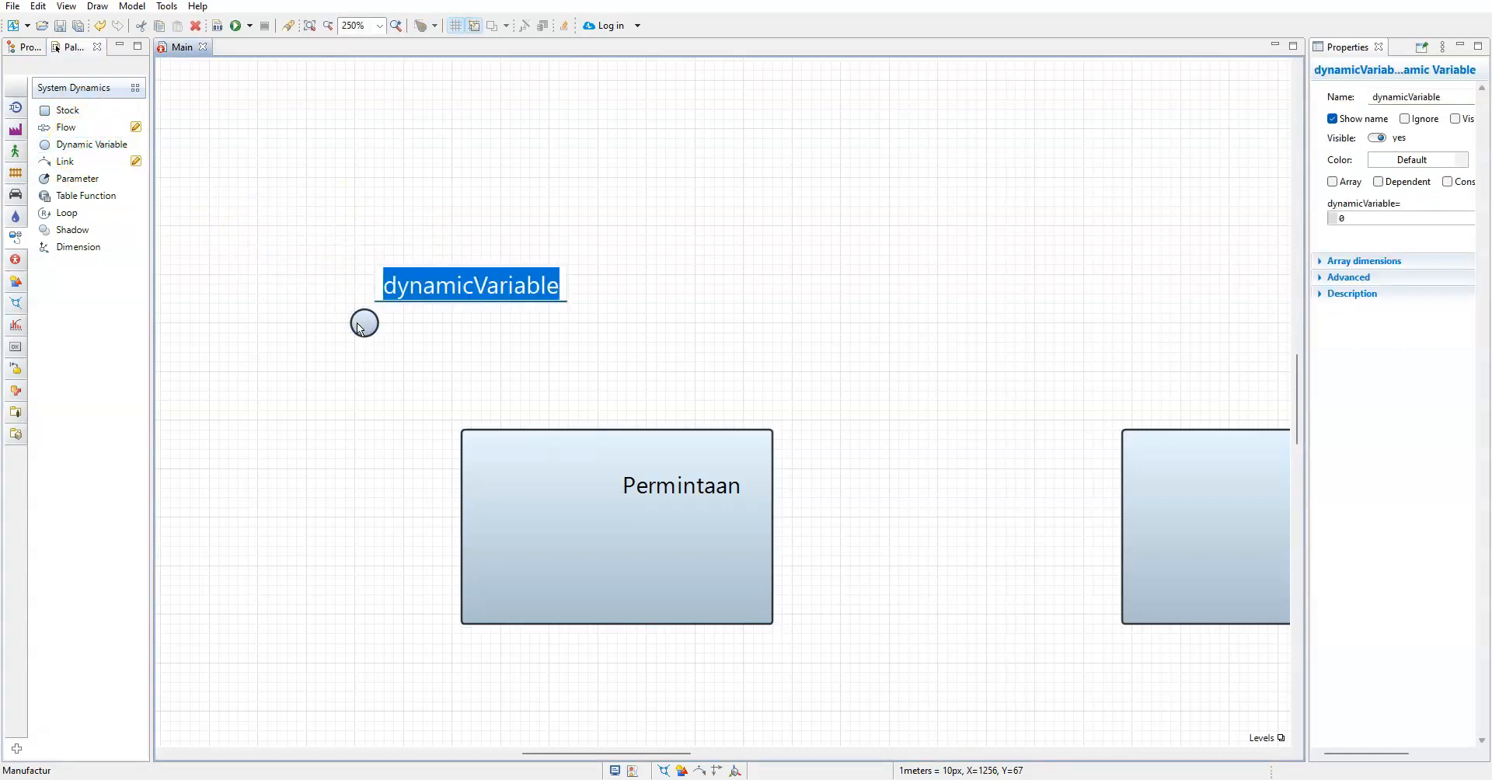
Name the new dynamic variable above the Permintaan stock Q
text(q)
key(BackSpace)
text(Q)
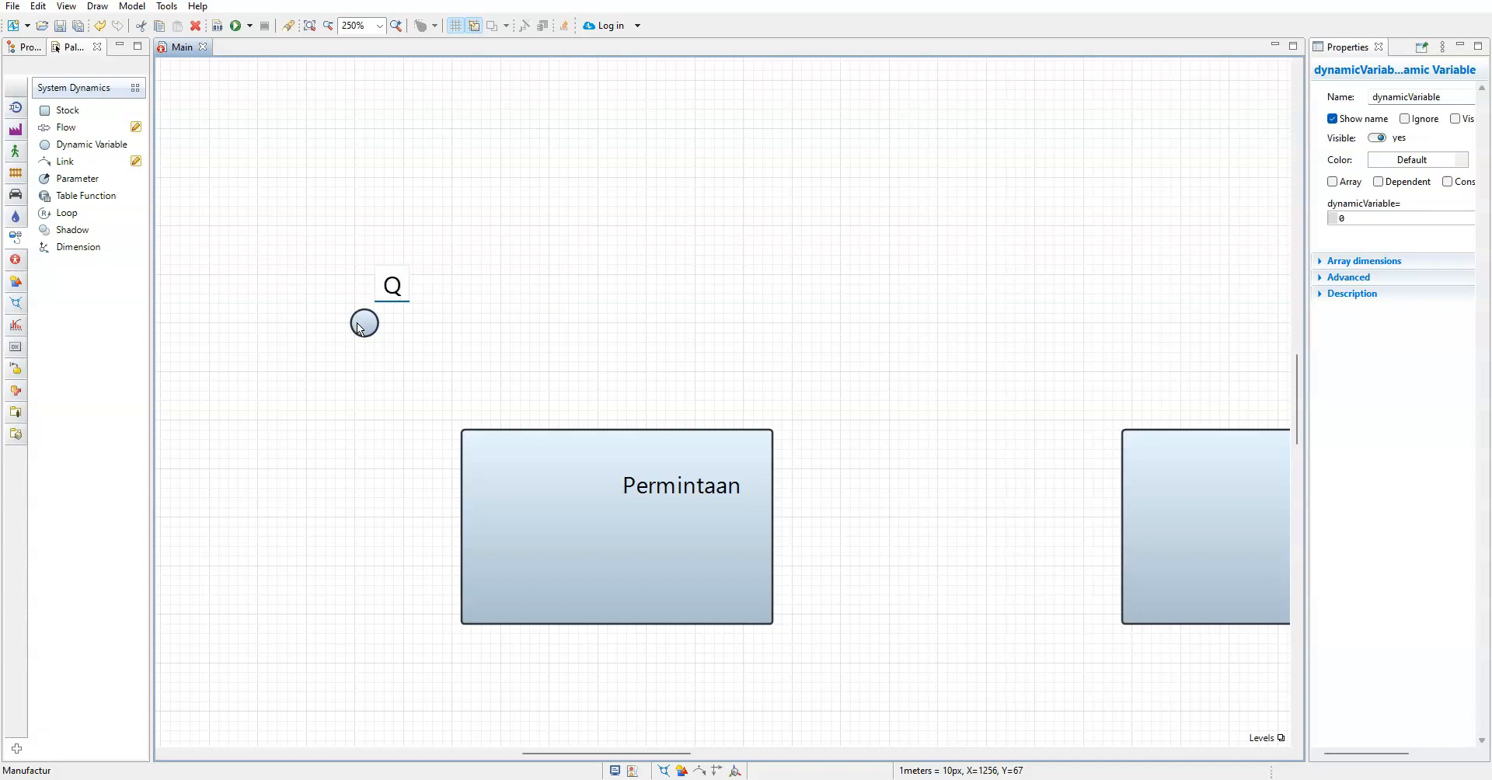
key(Return)
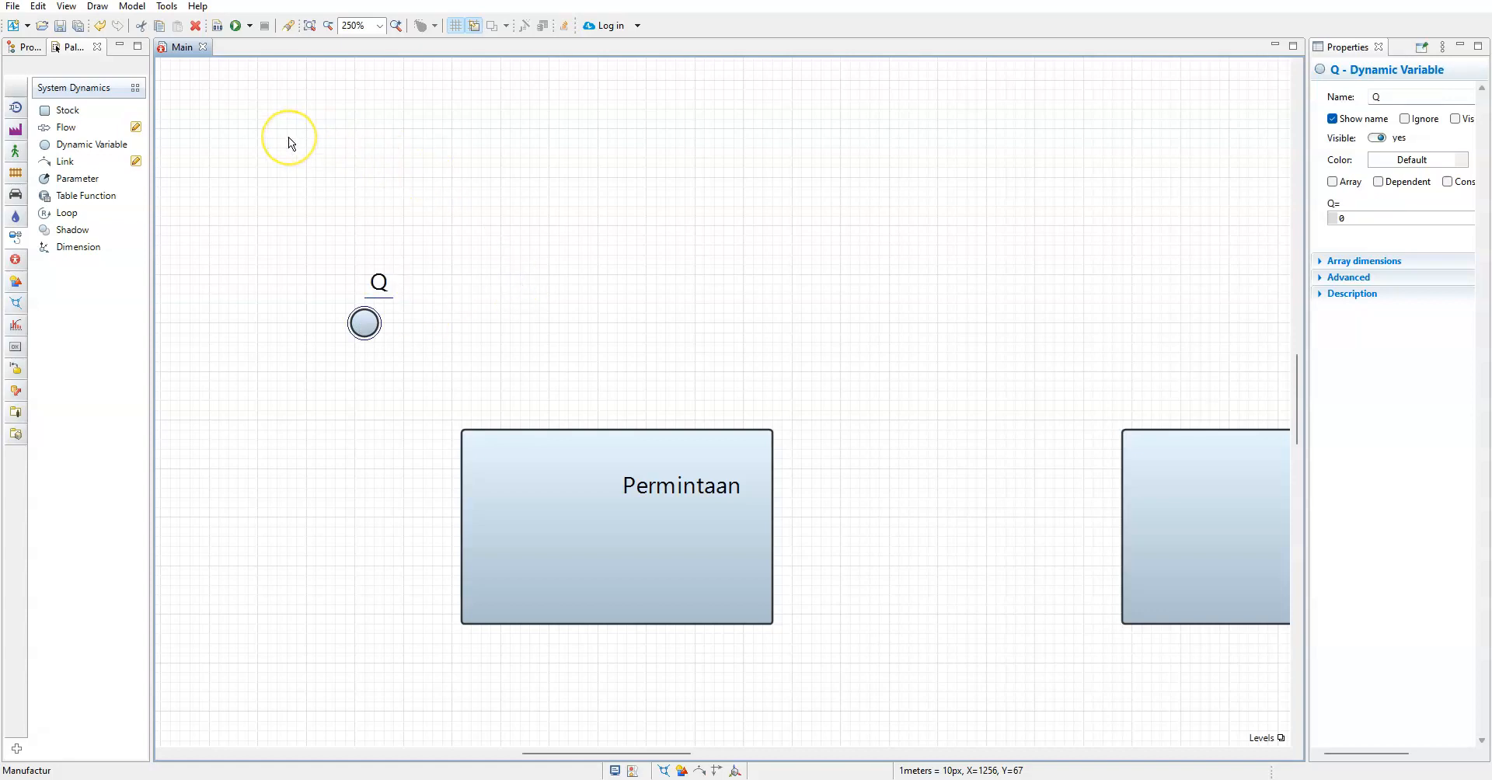
Add three parameters around the Q dynamic variable, above the Permintaan stock
drag(78, 179, 447, 171)
click(66, 189)
drag(67, 189, 239, 148)
drag(66, 186, 190, 254)
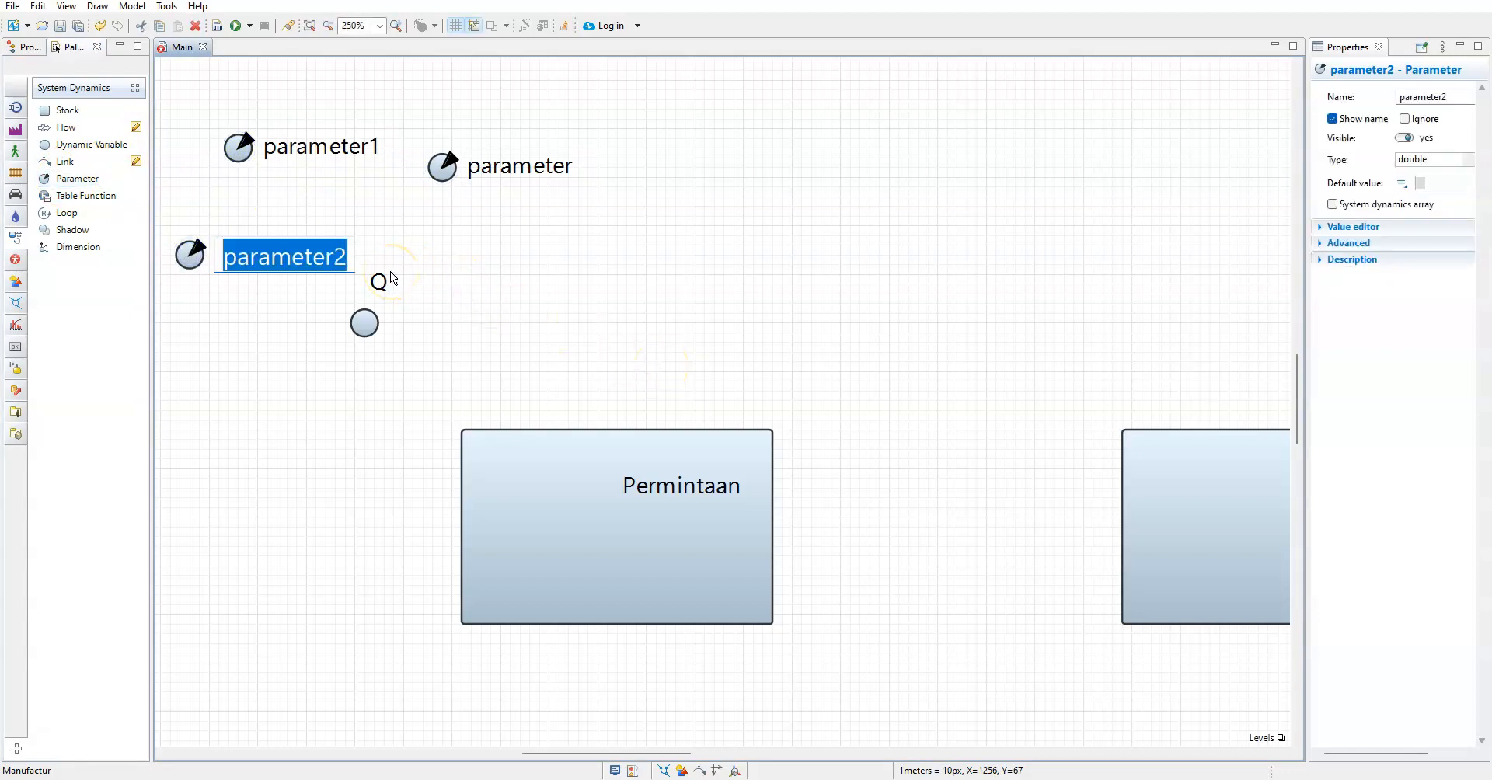
Name the three parameters around Q as K for the one nearest the stock level, L for parameter1 and M for parameter
text(K)
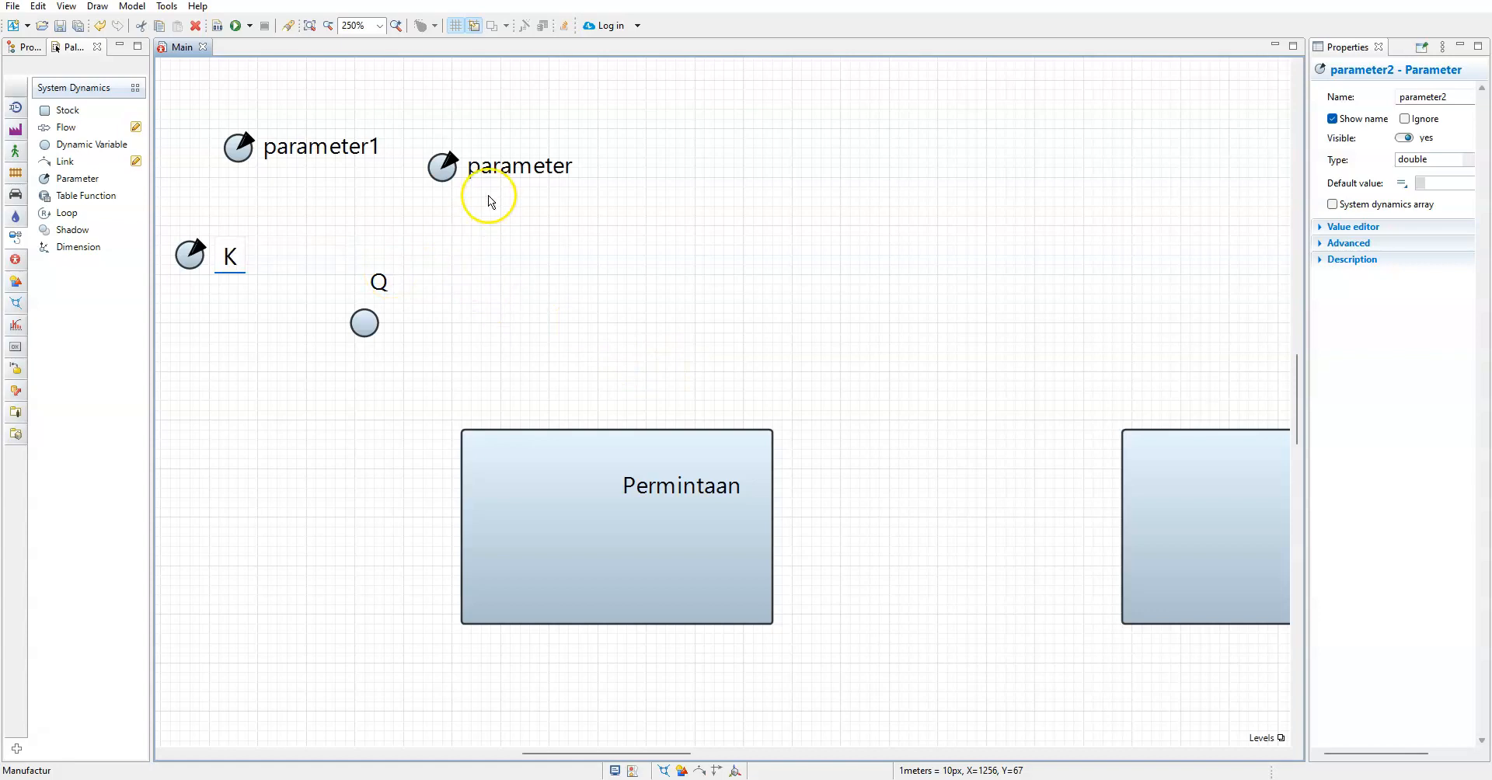
key(Return)
click(248, 150)
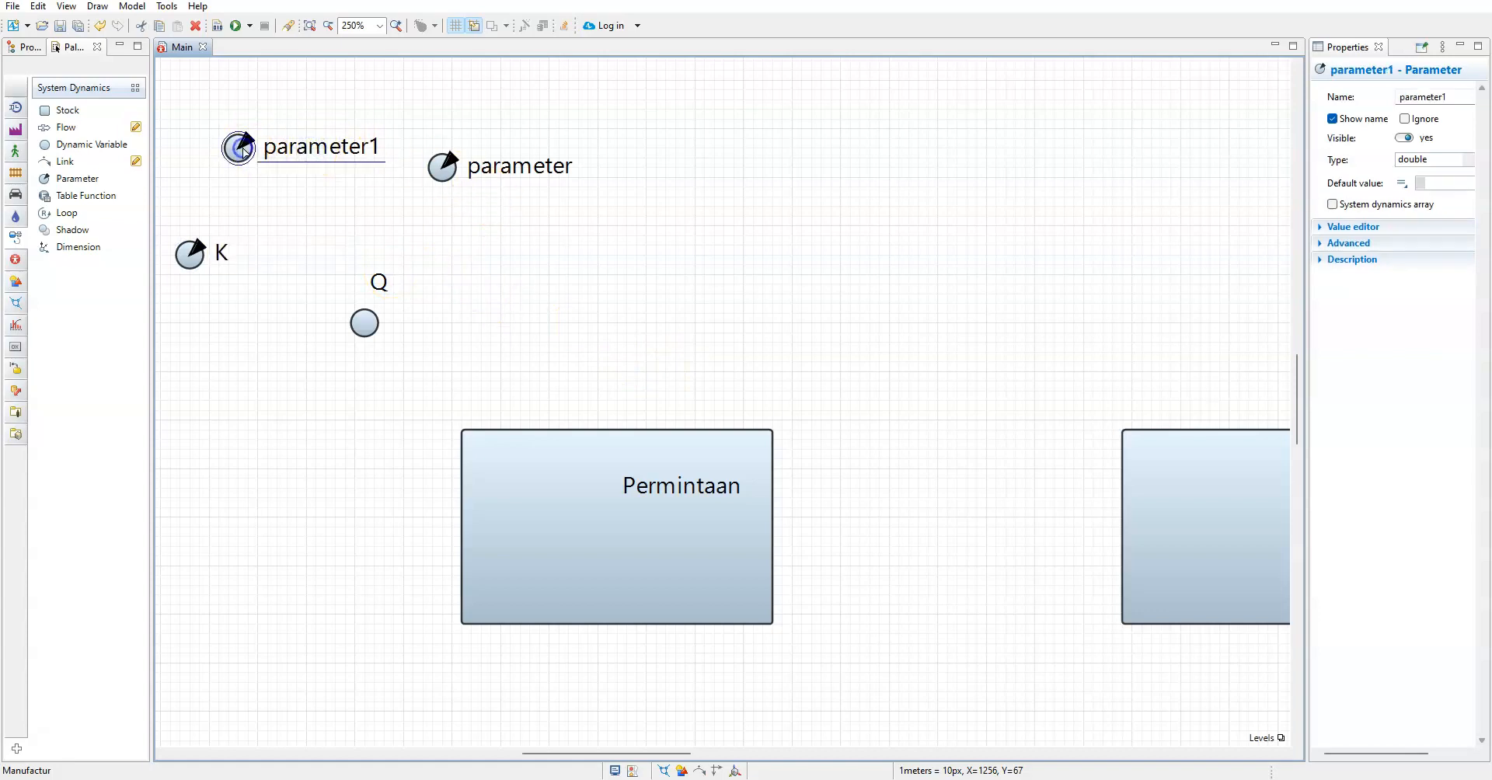
drag(1465, 96, 1378, 97)
text(L)
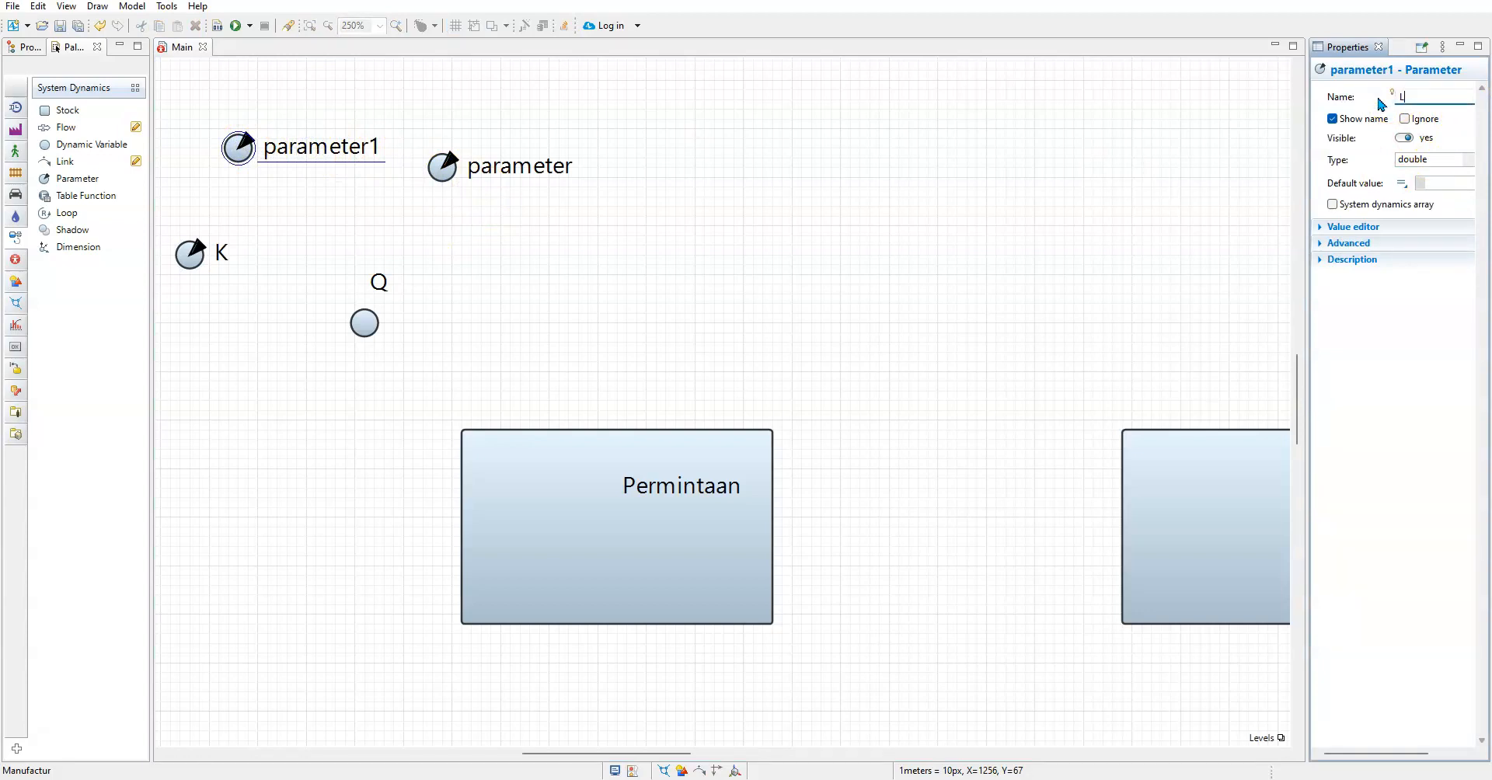
click(442, 173)
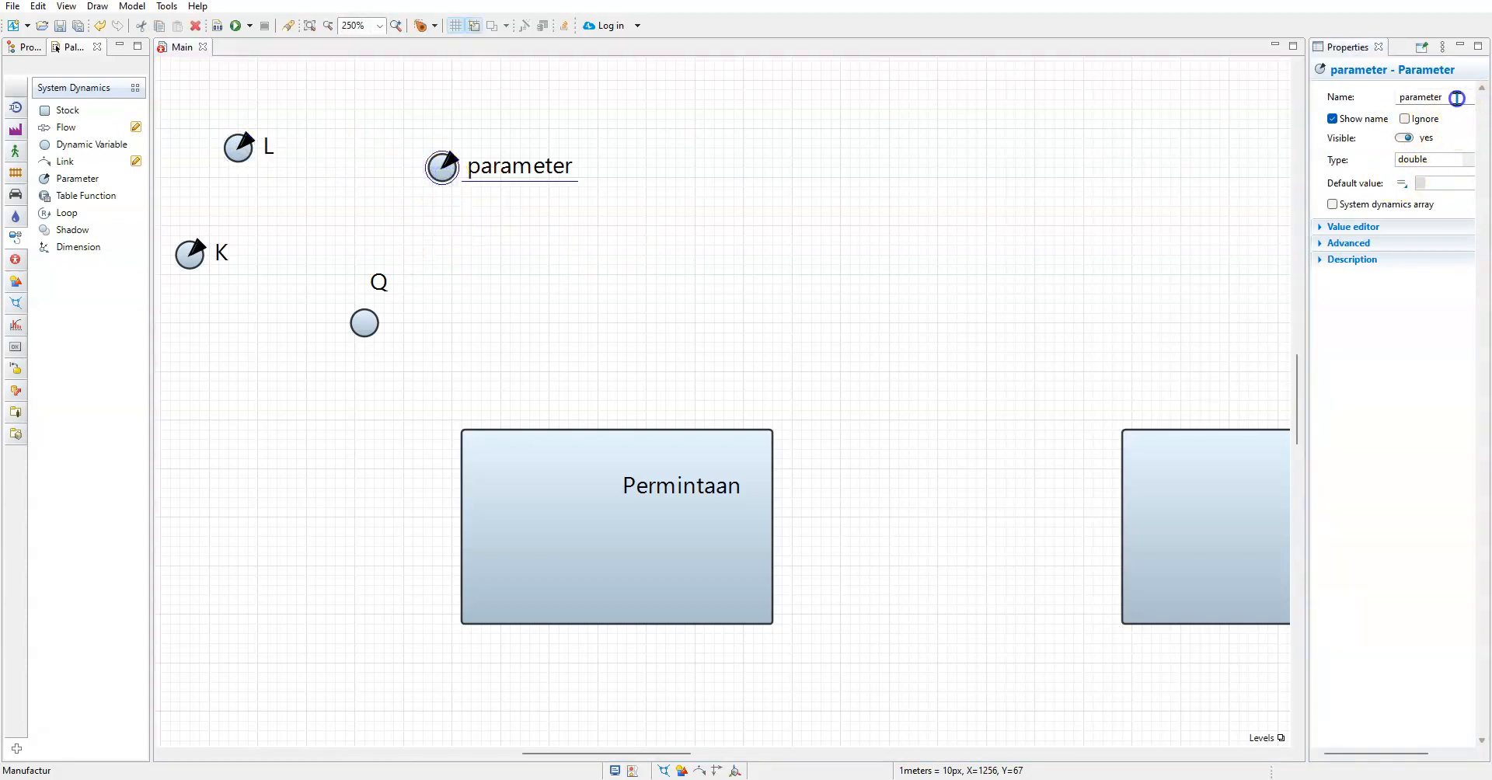
drag(1456, 96, 1340, 108)
text(M)
click(774, 287)
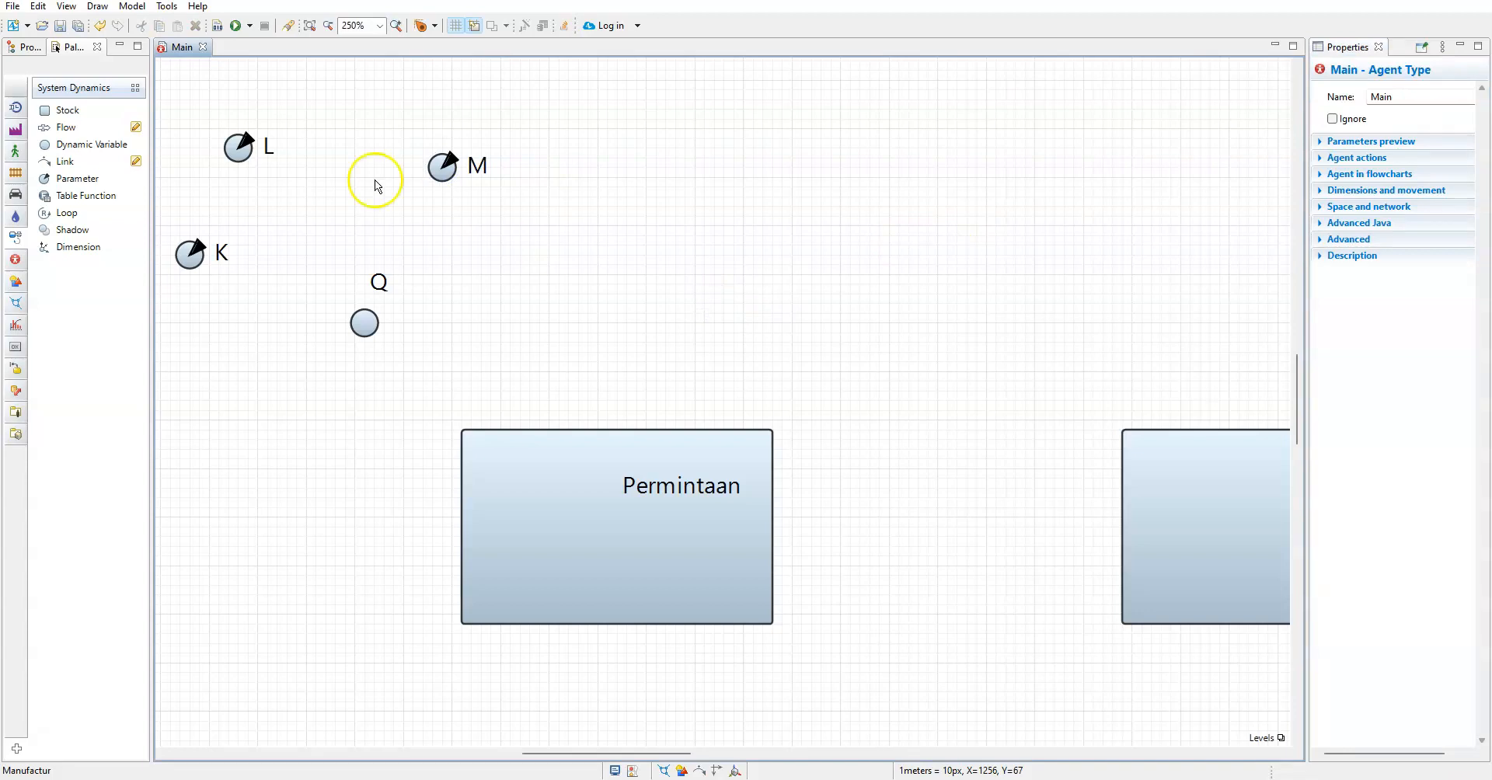
Connect the parameters M, L and K to the Q dynamic variable with one link each
click(65, 161)
drag(446, 177, 446, 177)
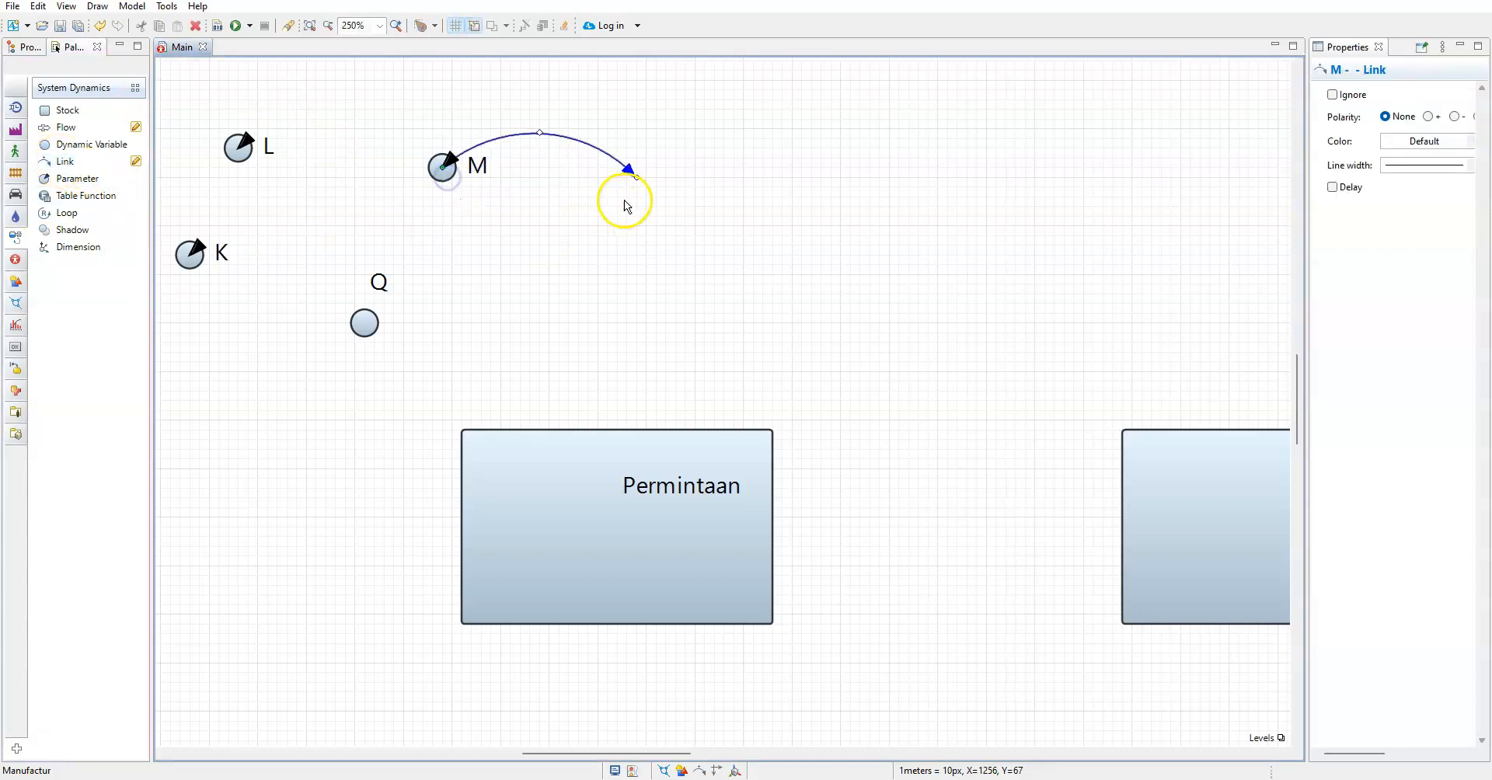
drag(638, 178, 365, 323)
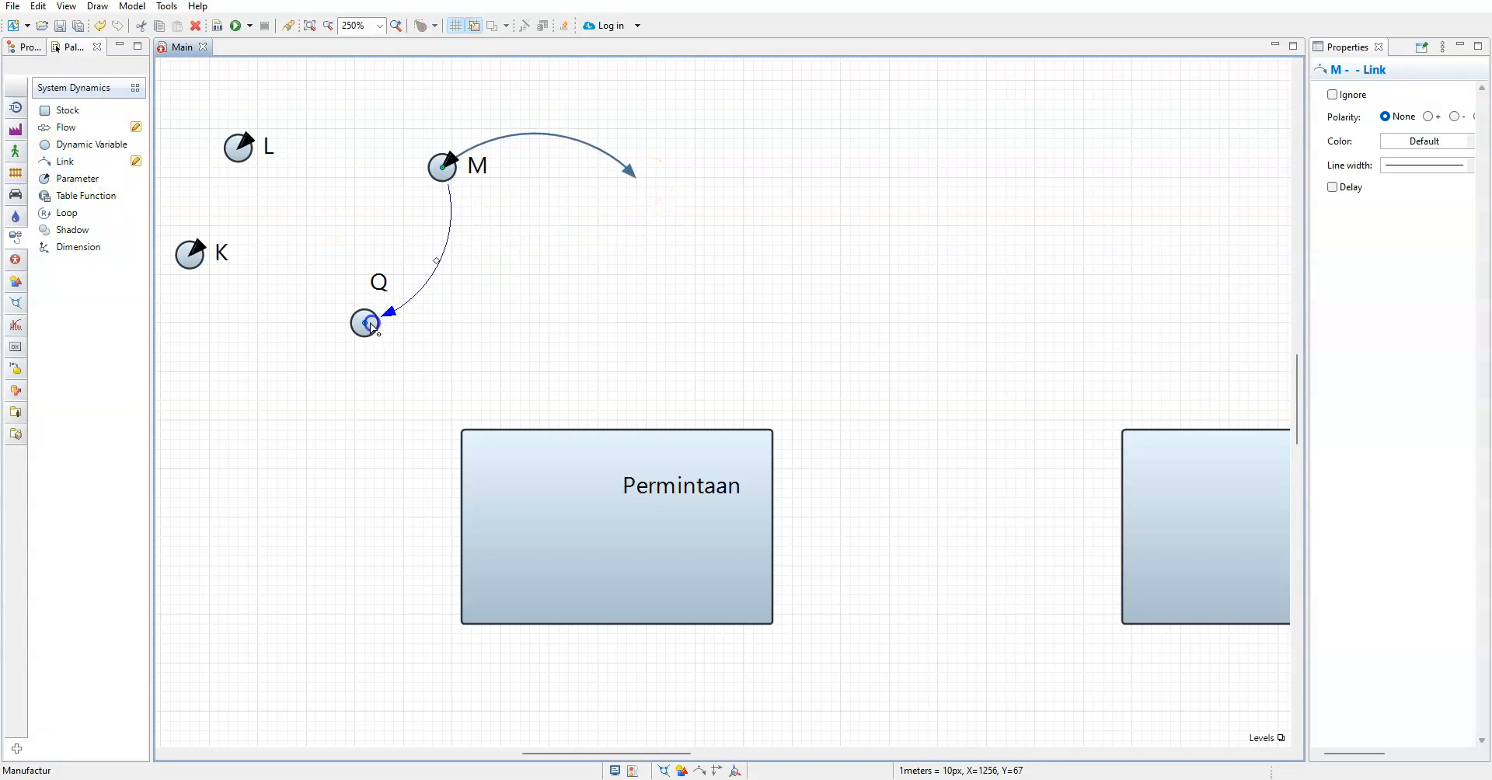
click(65, 161)
click(257, 152)
drag(436, 148, 366, 319)
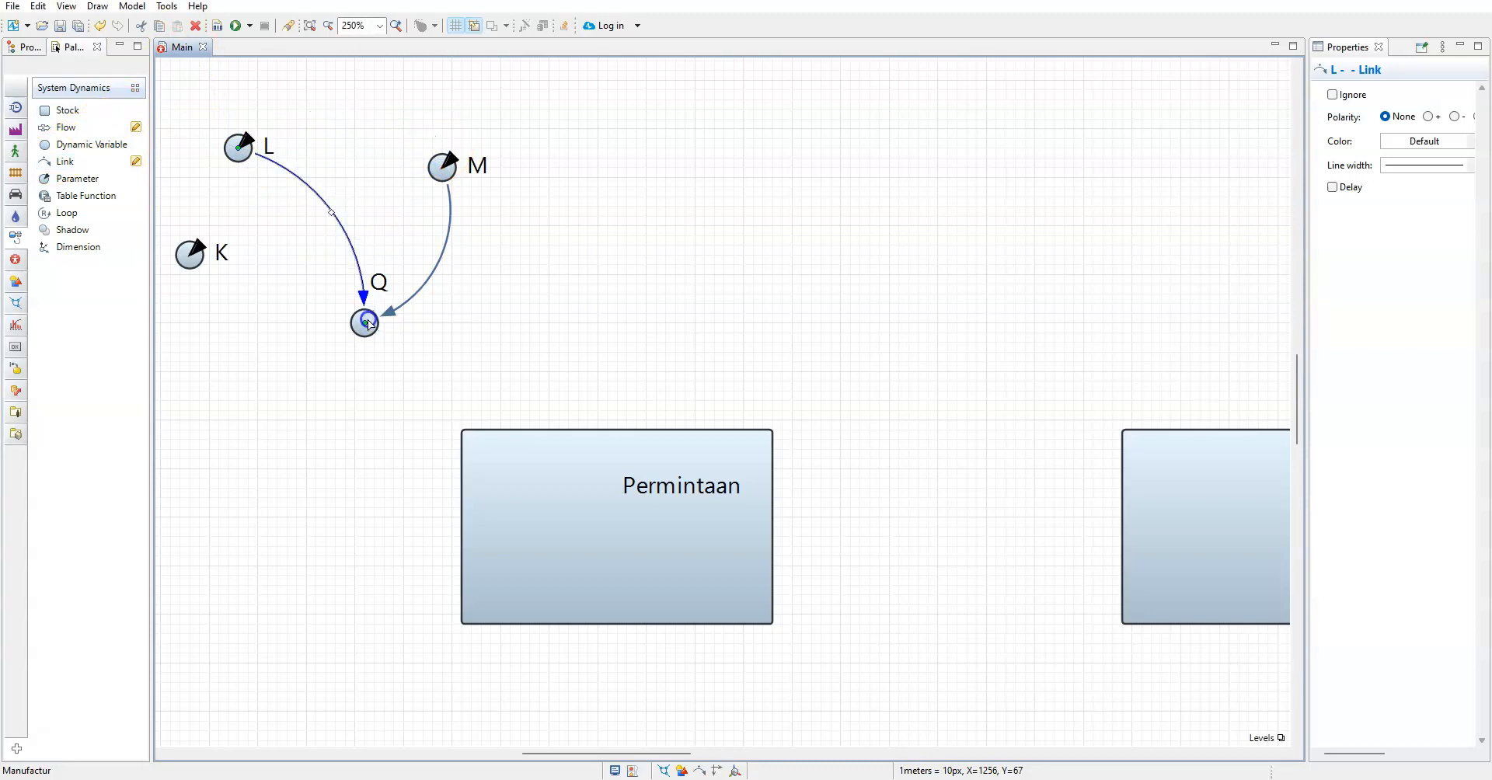
drag(64, 163, 194, 255)
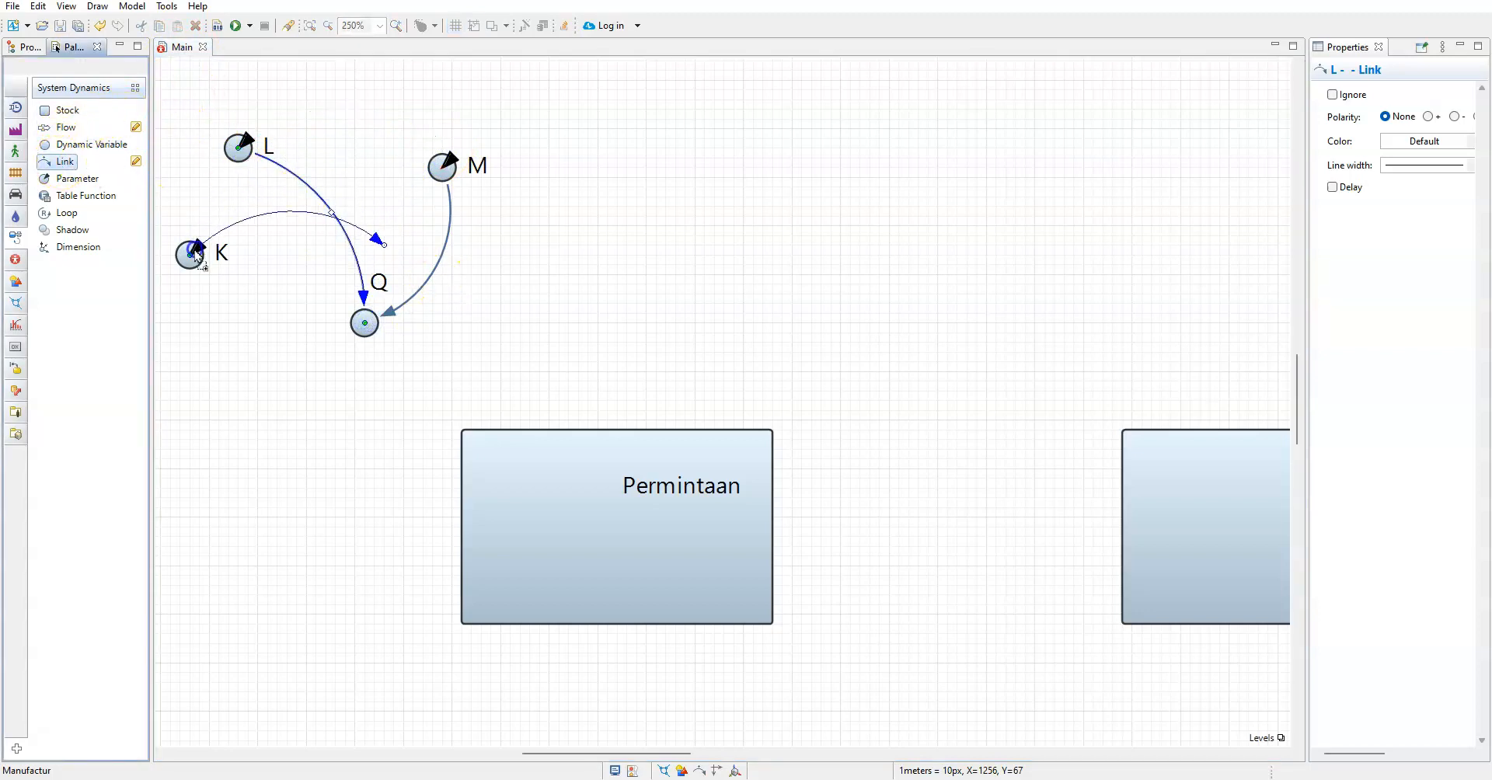
drag(383, 245, 366, 320)
click(520, 318)
Try to link the Q dynamic variable directly to the Permintaan stock
drag(71, 161, 364, 323)
drag(558, 333, 576, 474)
click(683, 384)
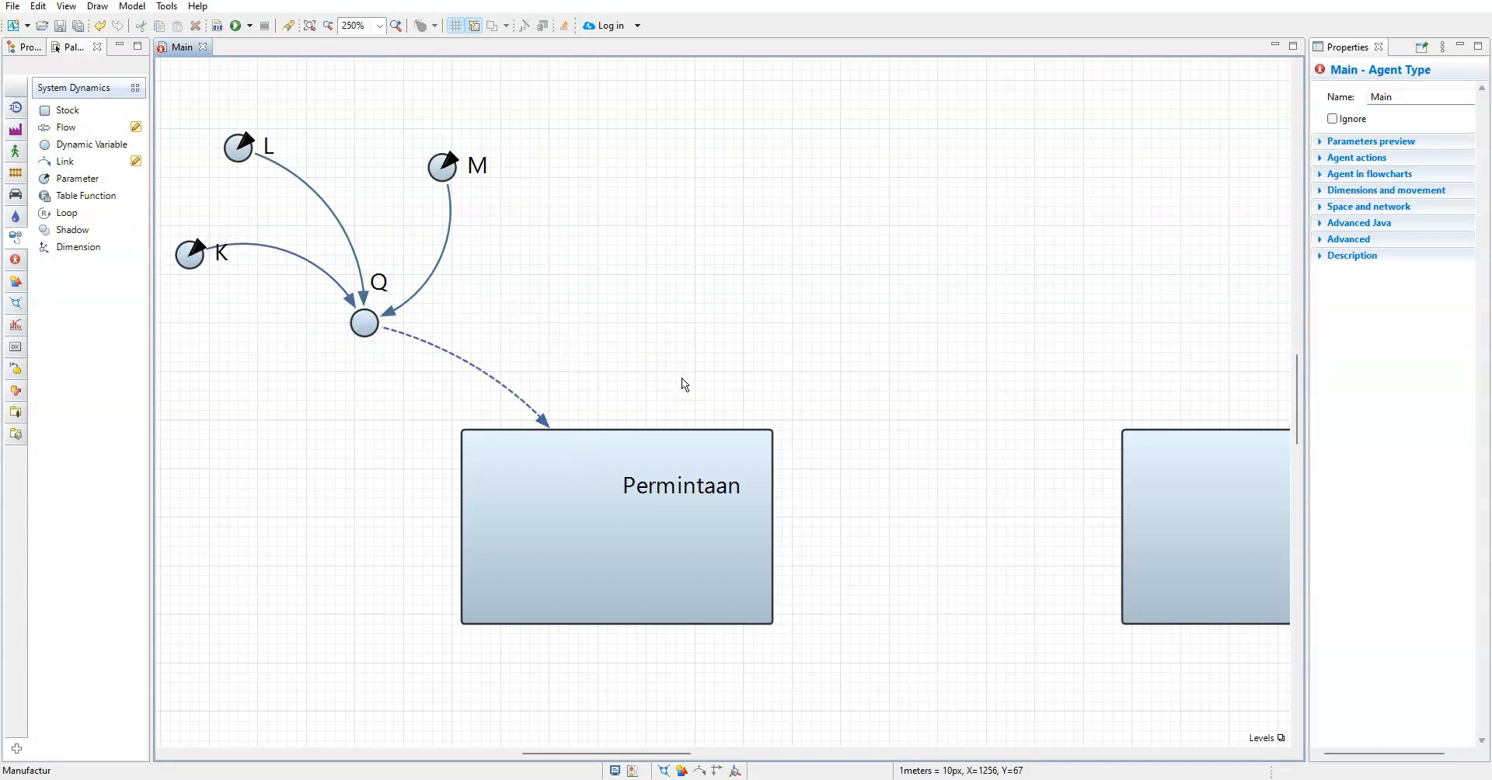
click(469, 370)
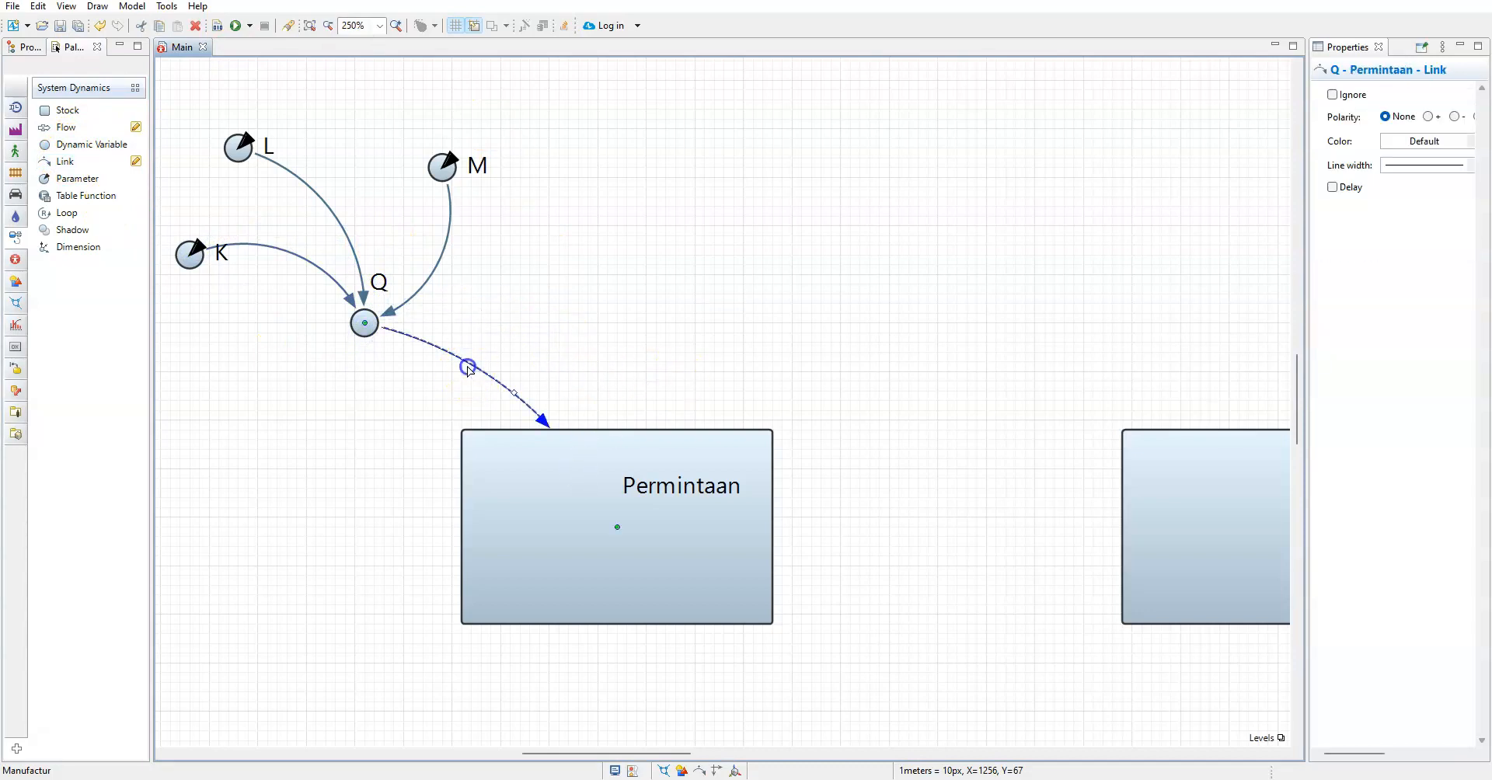
key(Delete)
click(498, 368)
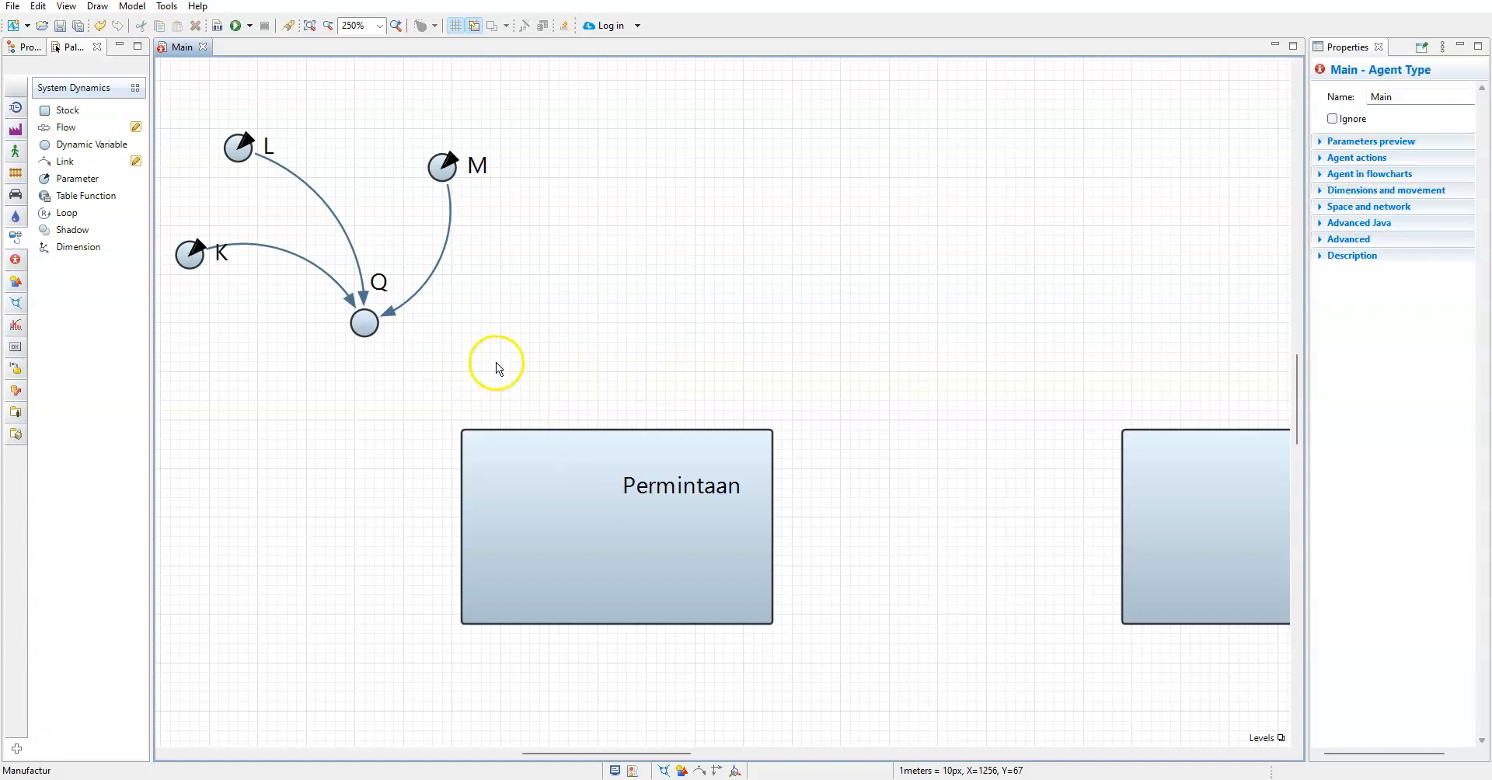
drag(65, 162, 366, 324)
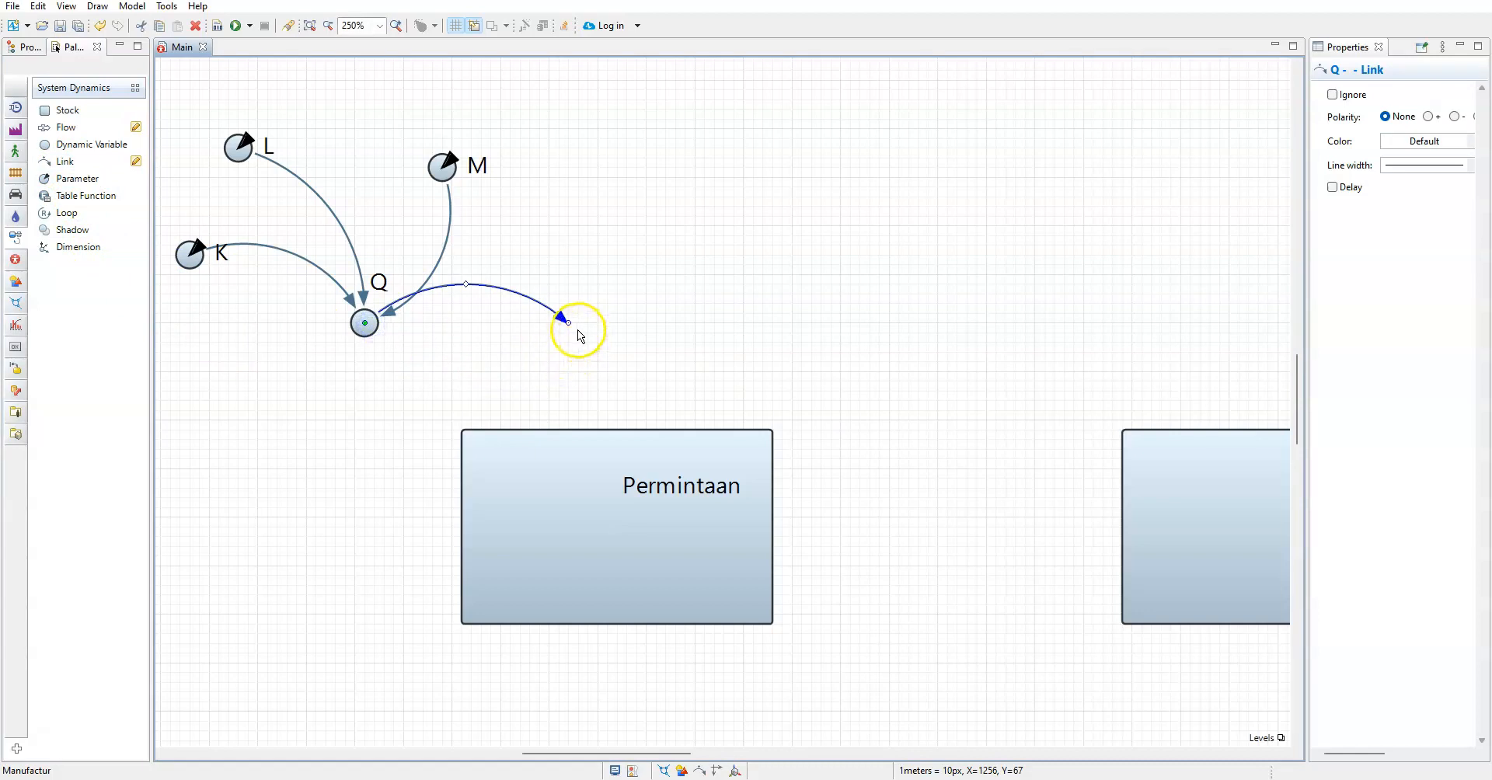
drag(569, 324, 557, 489)
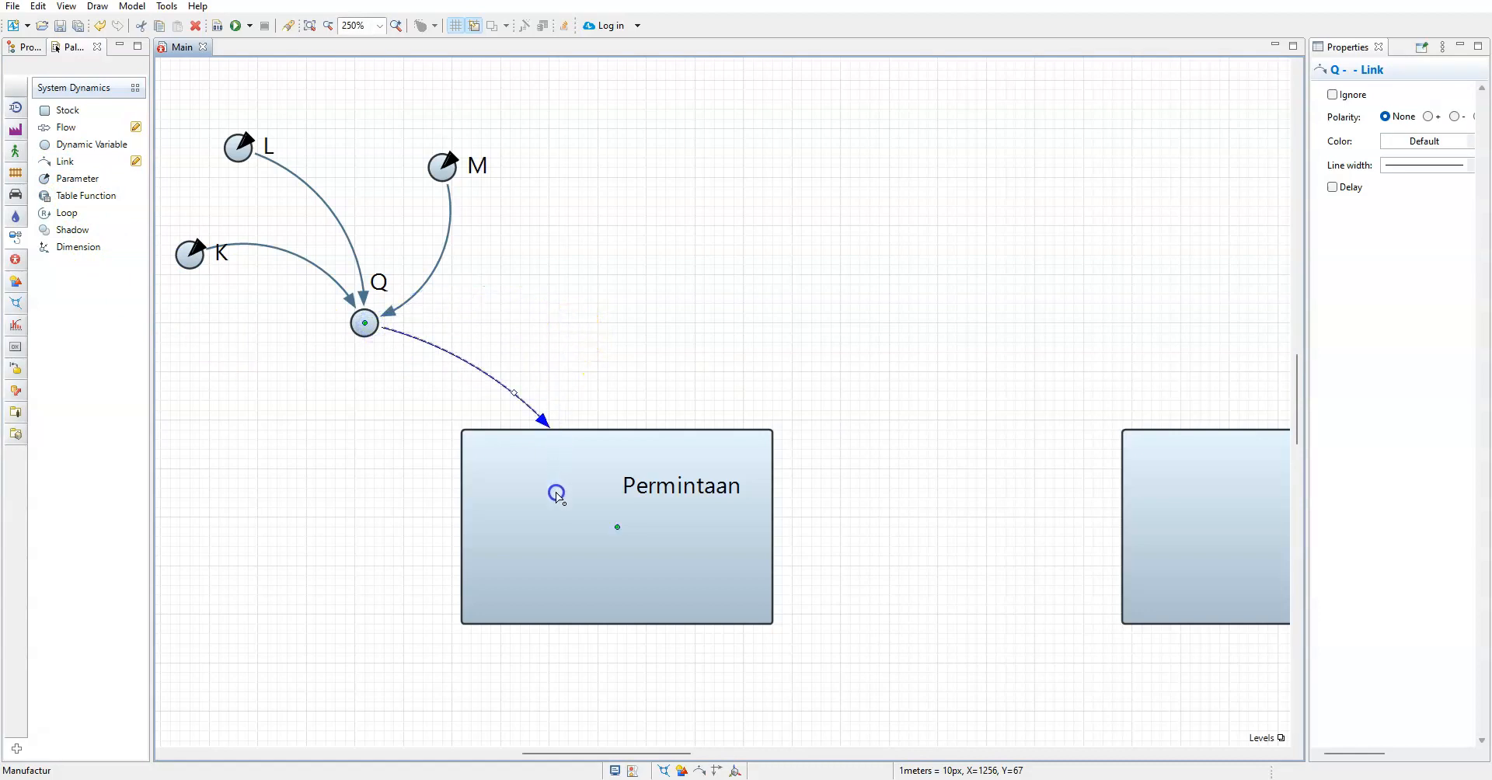
click(655, 330)
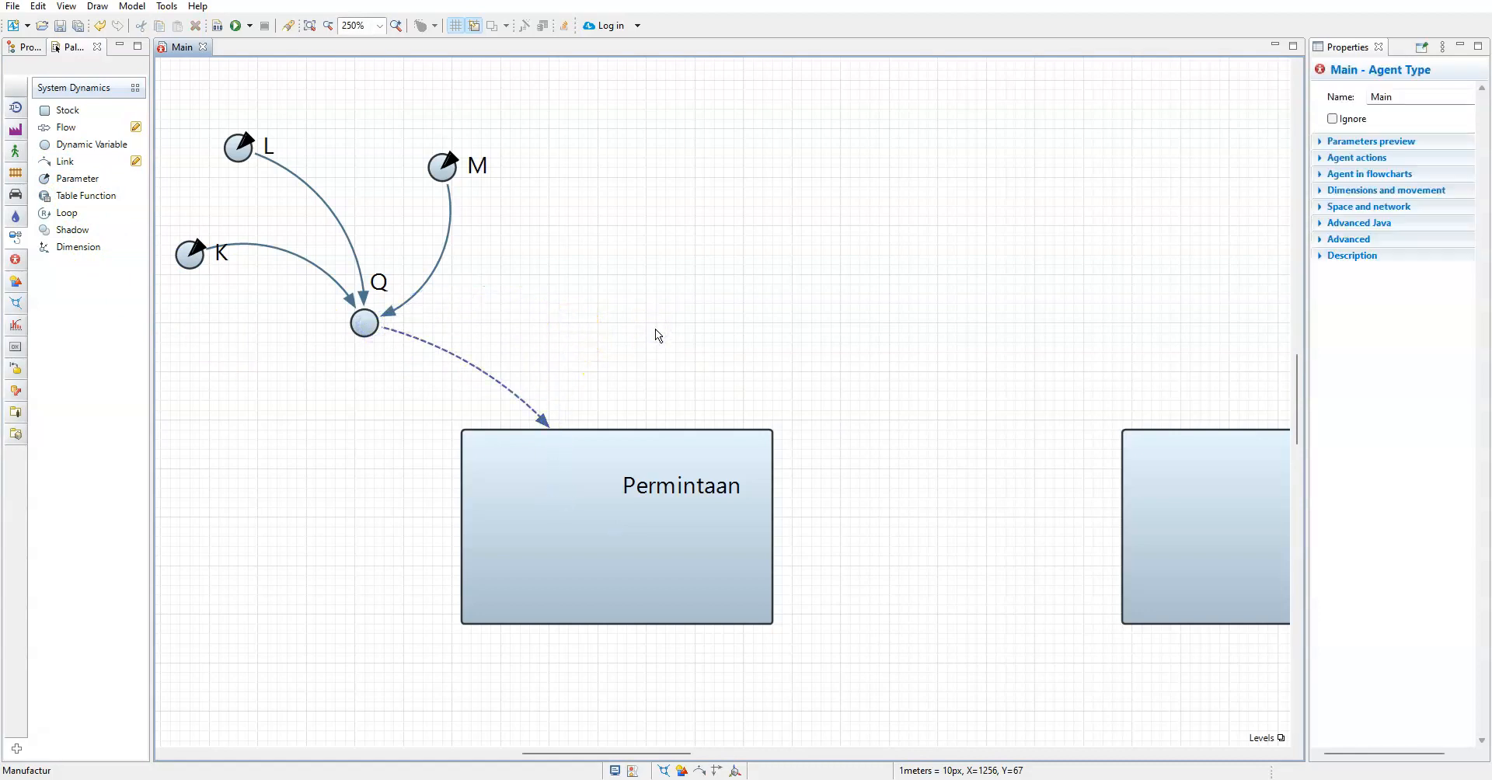
click(498, 379)
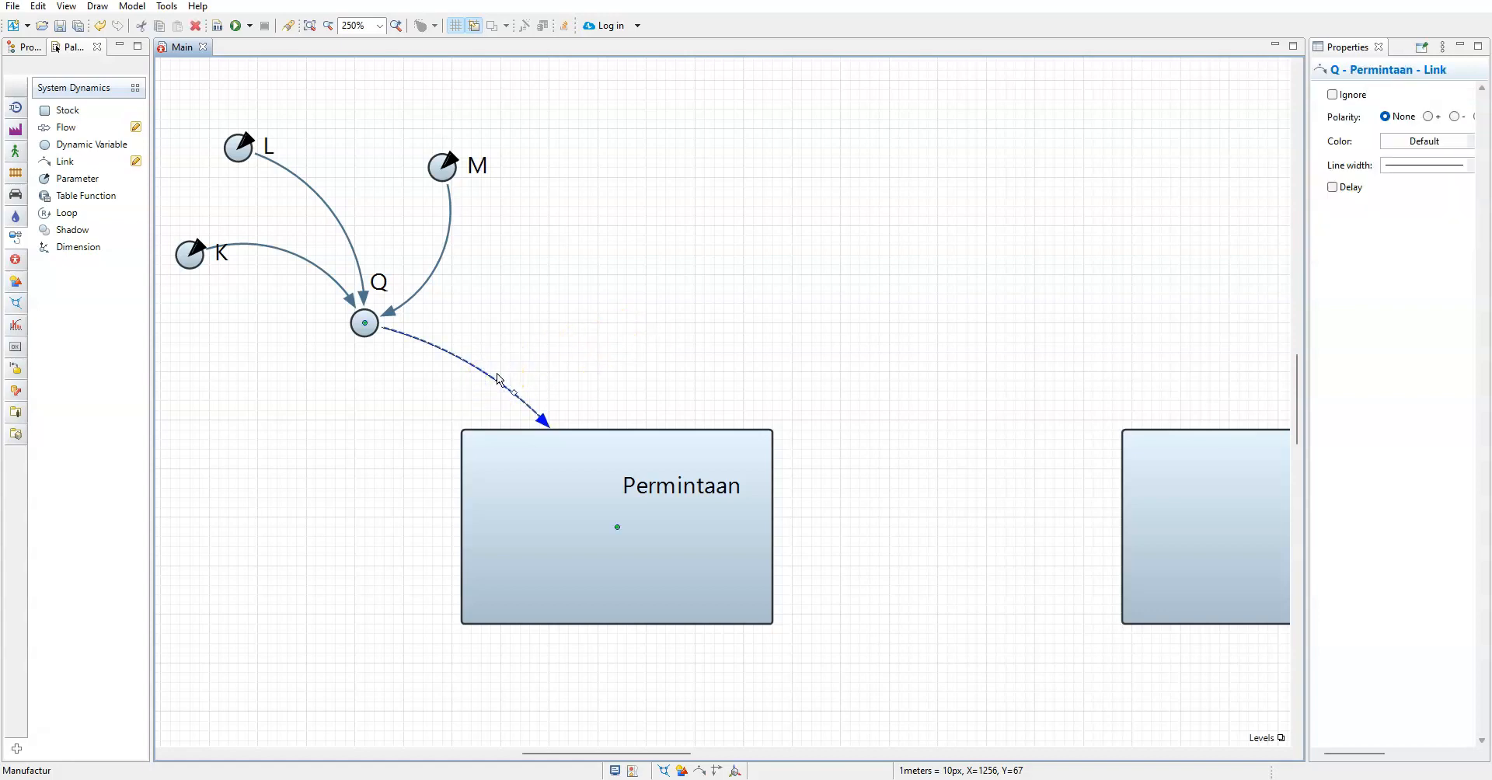
key(Delete)
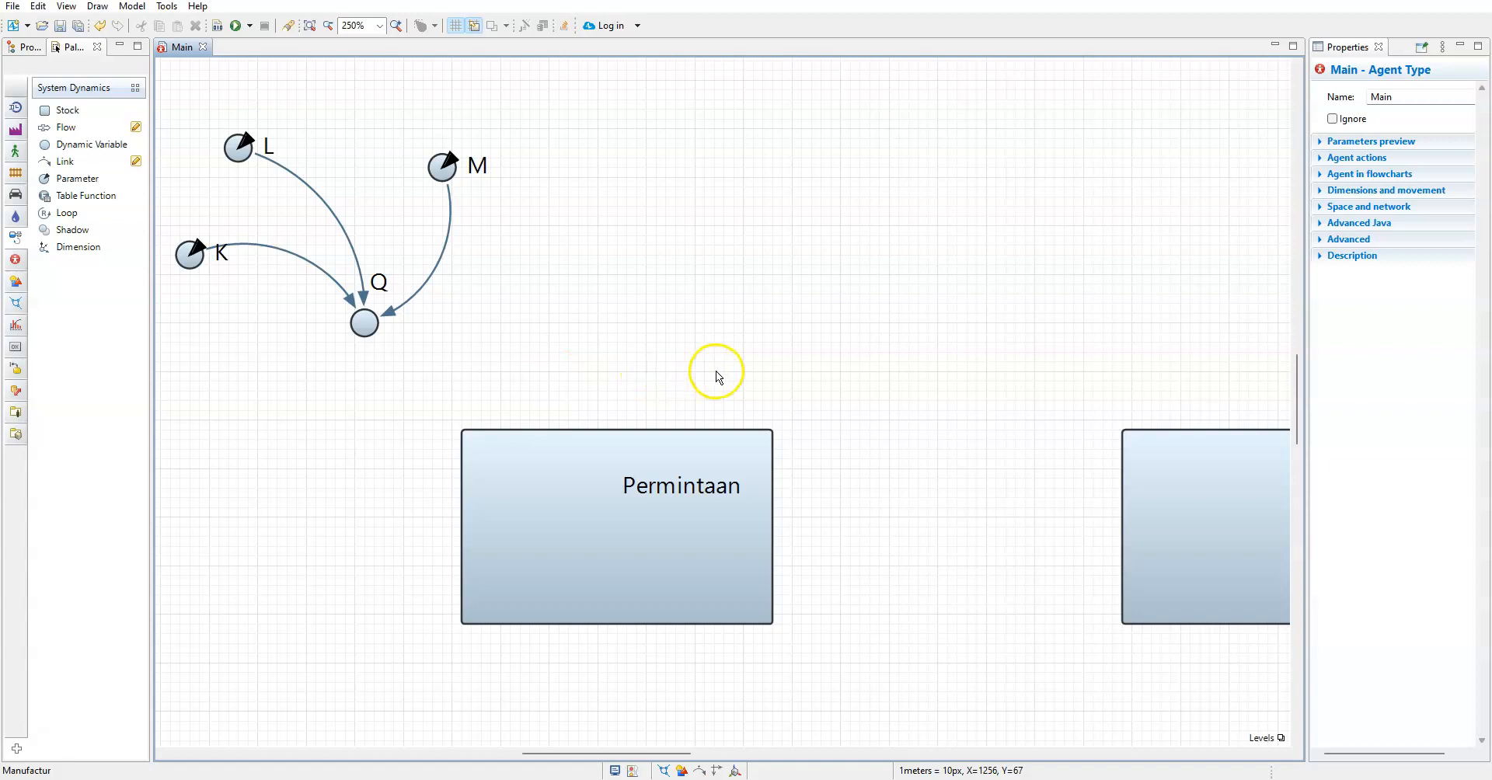
Draw an inflow into the Permintaan stock and name it IN_PERMINTAAN
scroll(718, 378, down, 1)
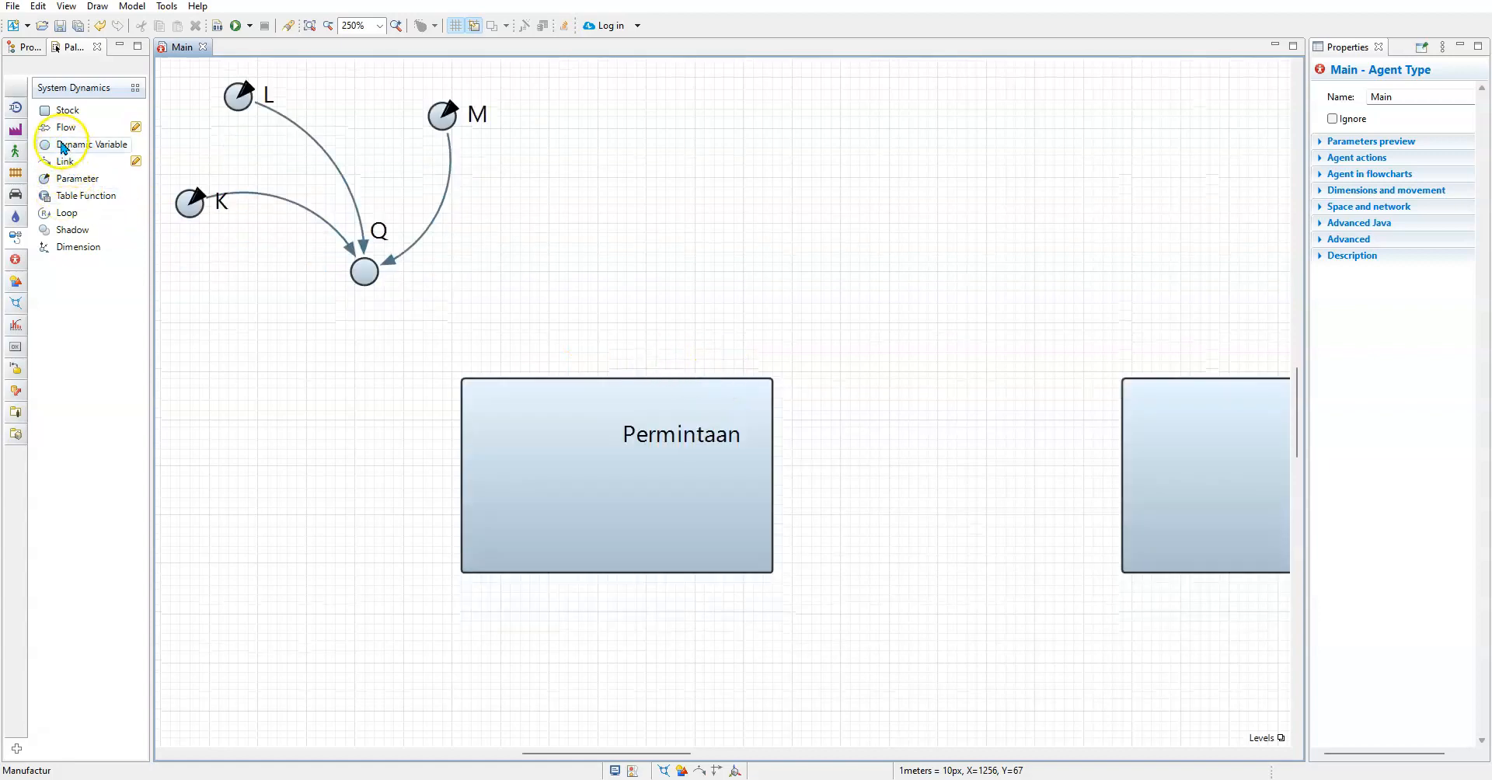
drag(60, 129, 167, 480)
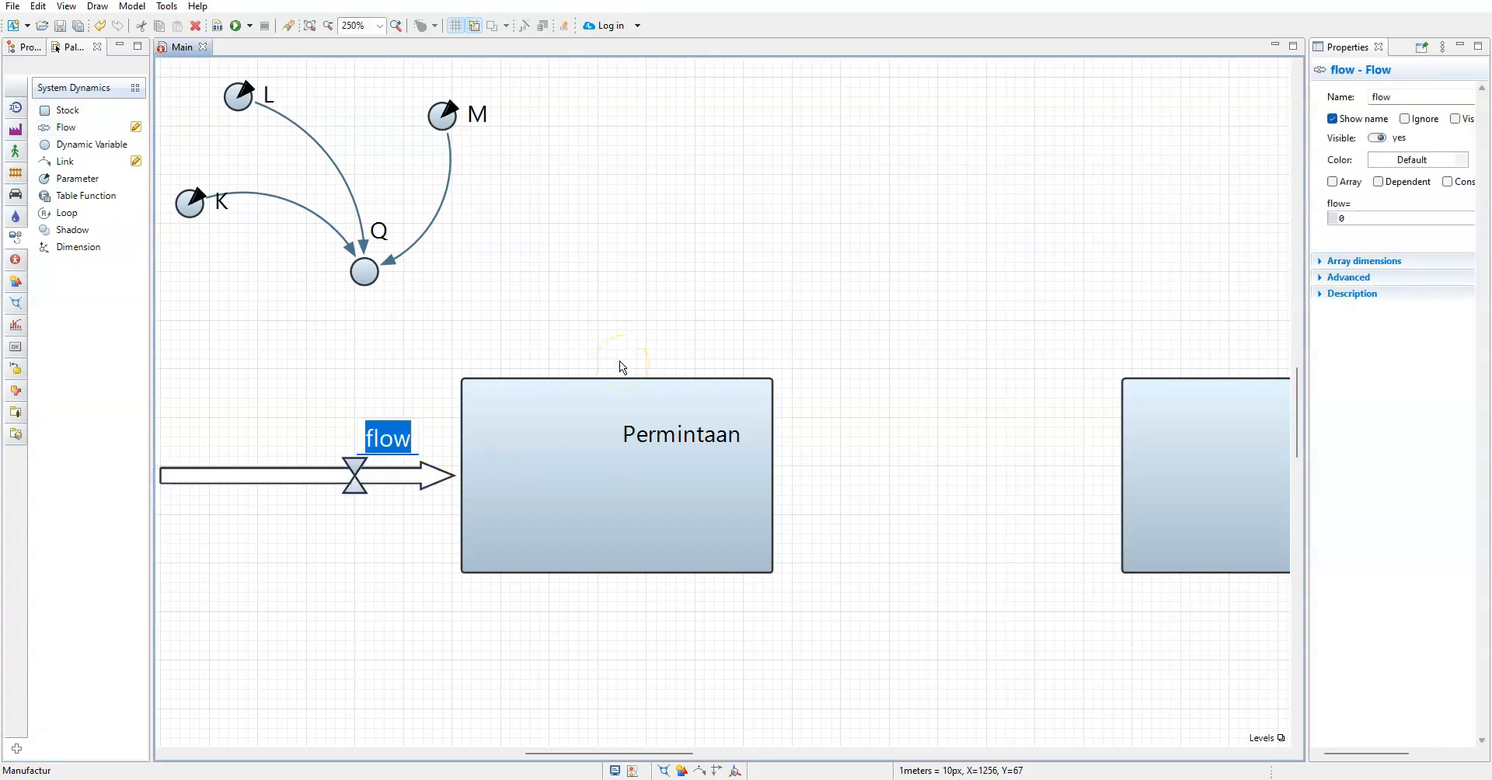
text(lN)
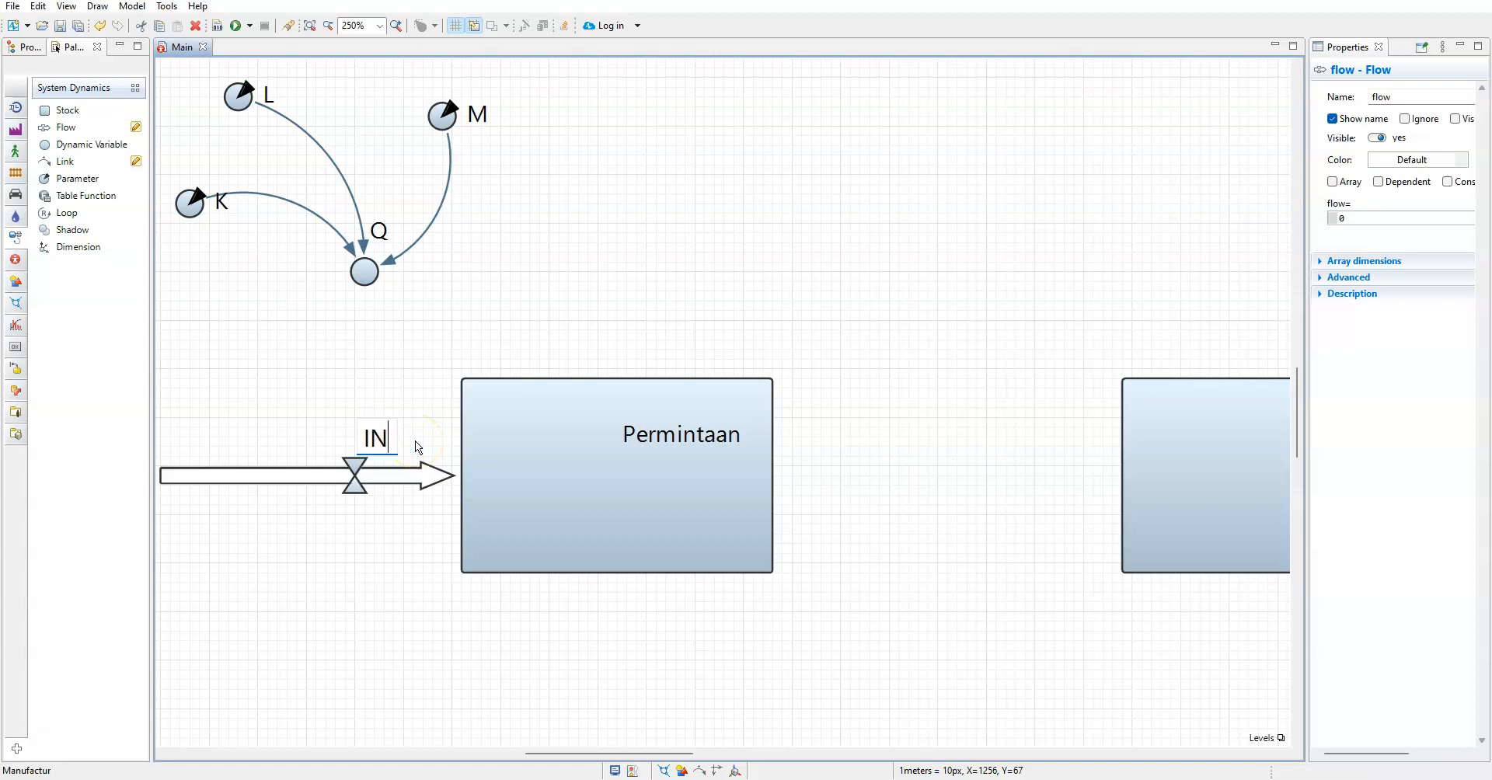
text(_PERM)
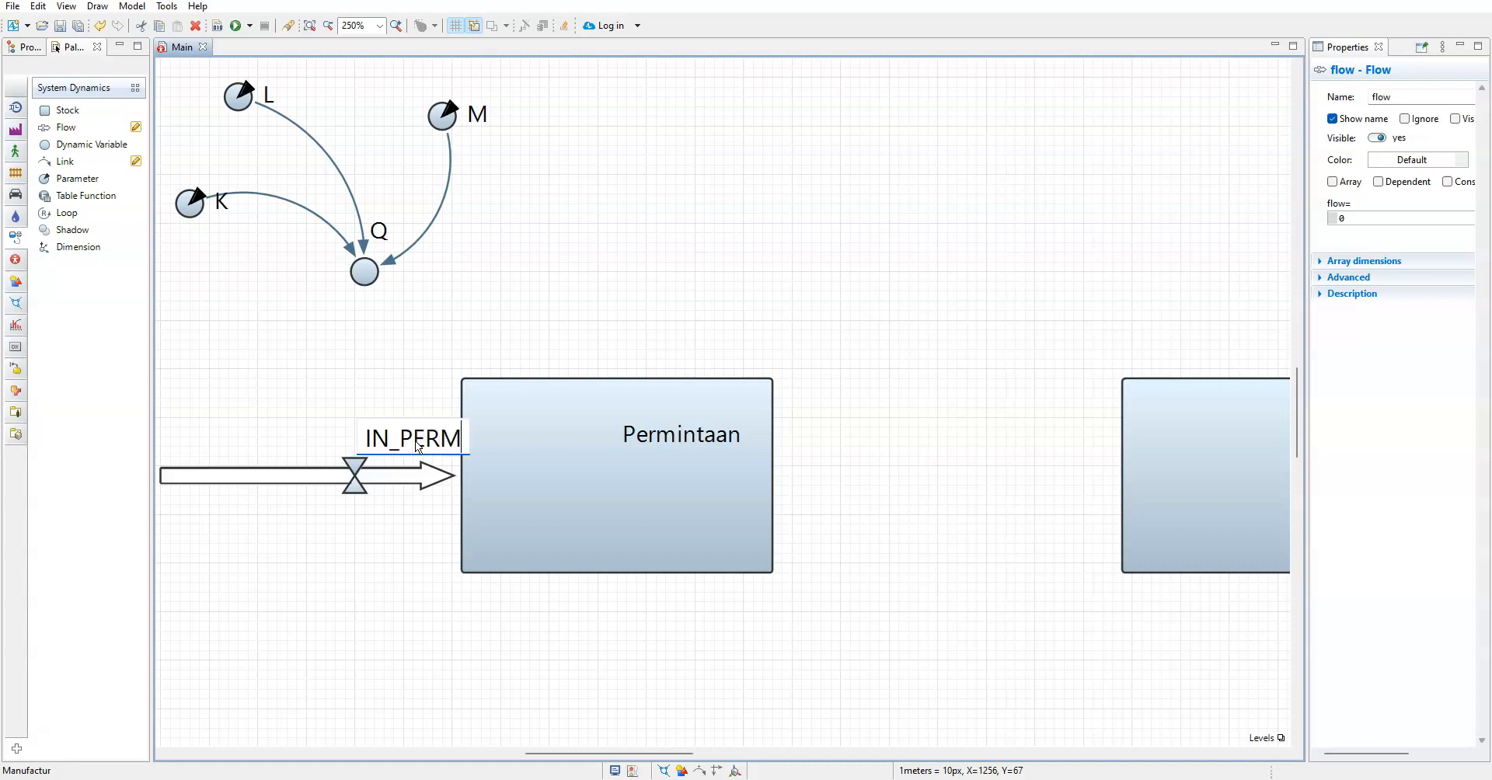
text(INTAAN)
click(407, 618)
Shift the IN_PERMINTAAN label so it sits above the flow, clear of the Permintaan stock
click(423, 491)
drag(420, 445, 290, 433)
click(310, 523)
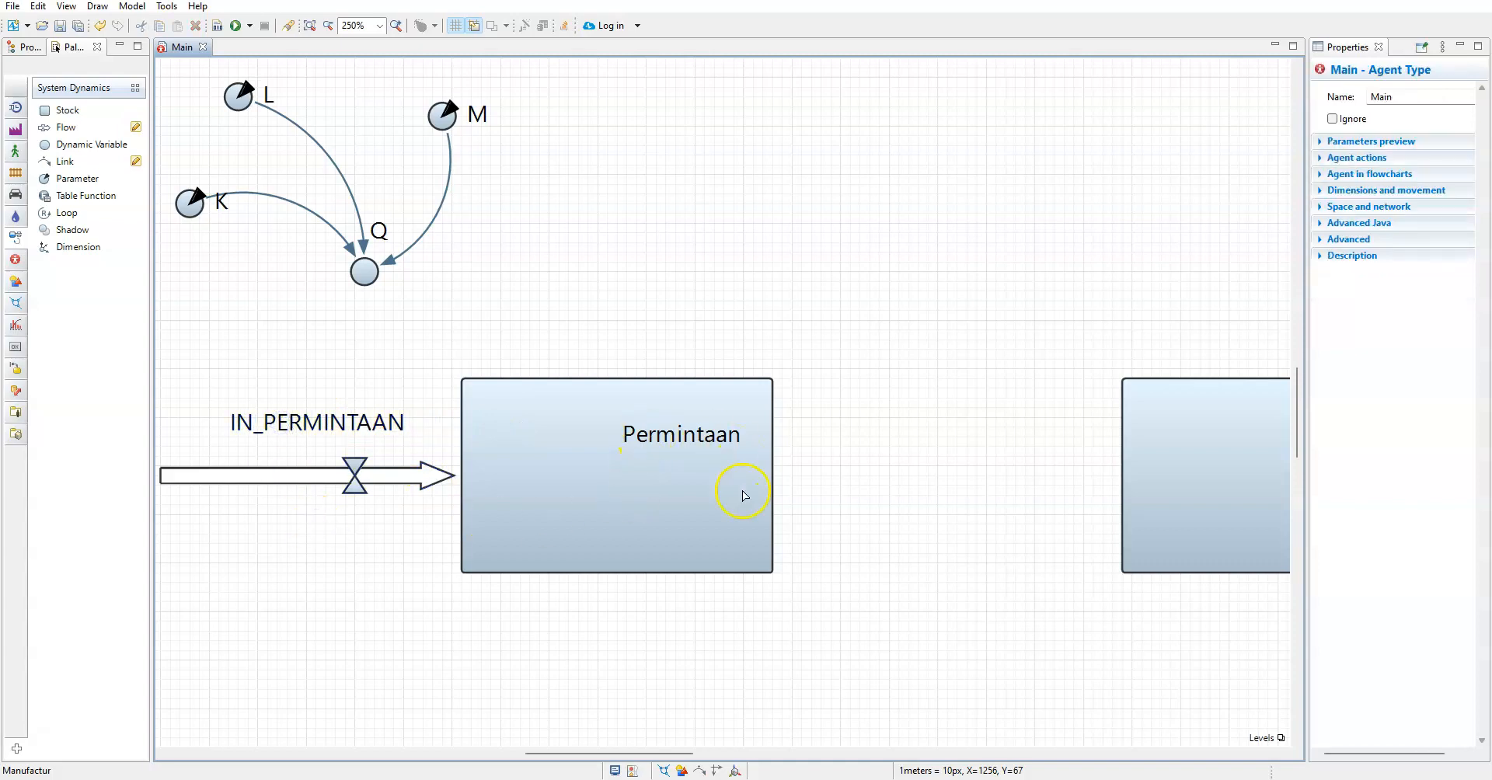
Link the Q dynamic variable to the IN_PERMINTAAN flow
drag(64, 161, 371, 277)
drag(562, 275, 367, 462)
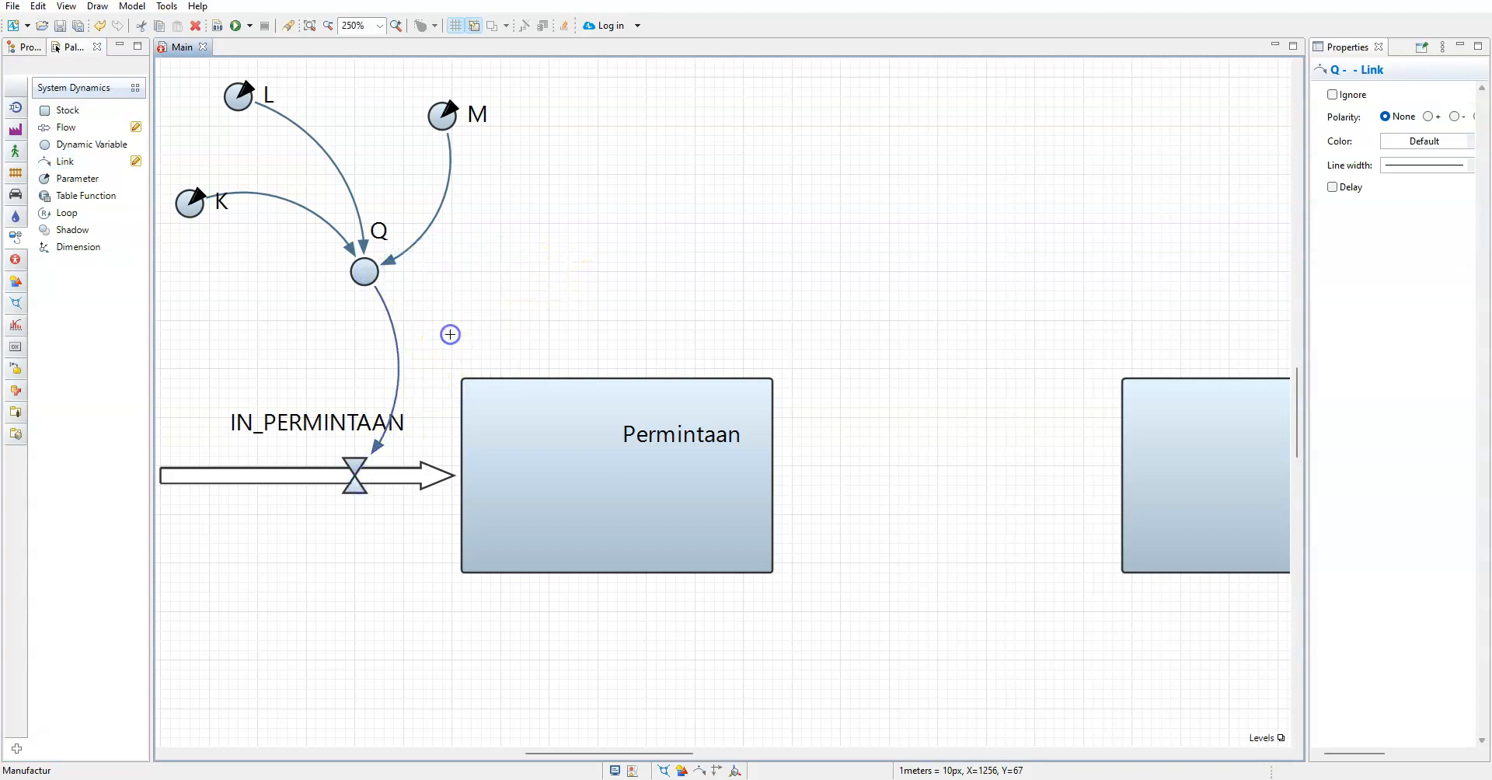
click(450, 334)
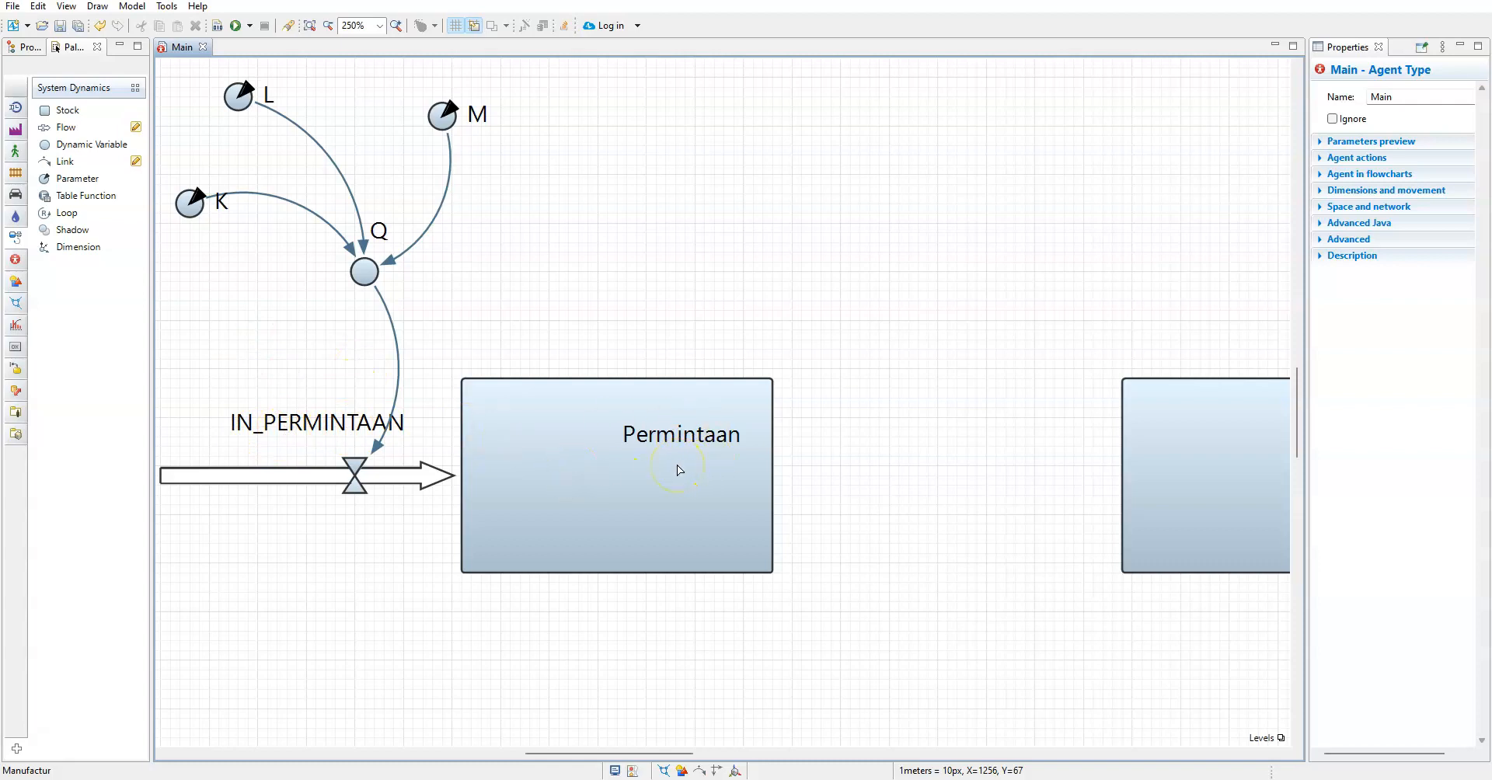
Add a dynamic variable below the IN_PERMINTAAN flow and try to name it with the words "pertumbuhan pasar"
ctrl+scroll(674, 462, down, 3)
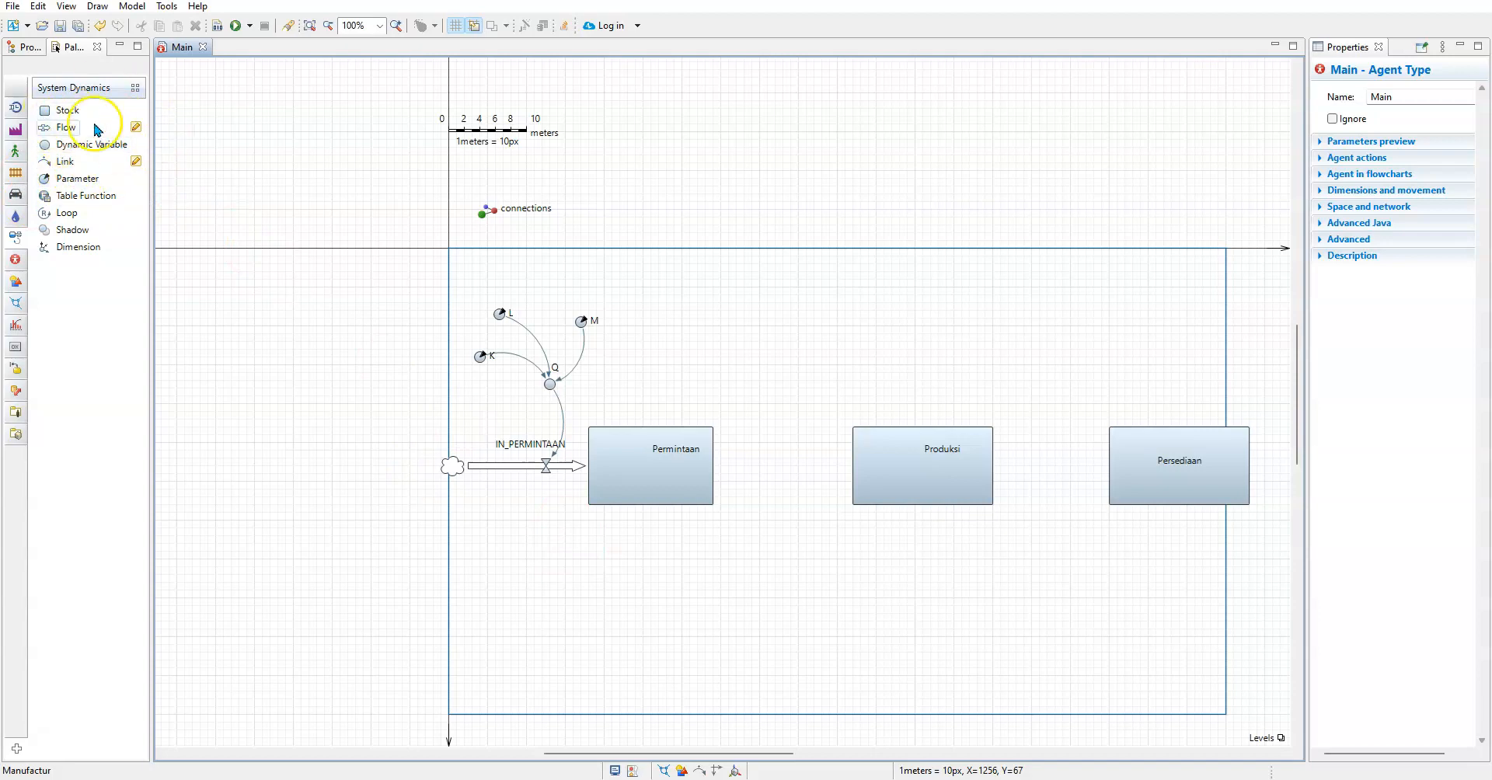
drag(75, 146, 466, 579)
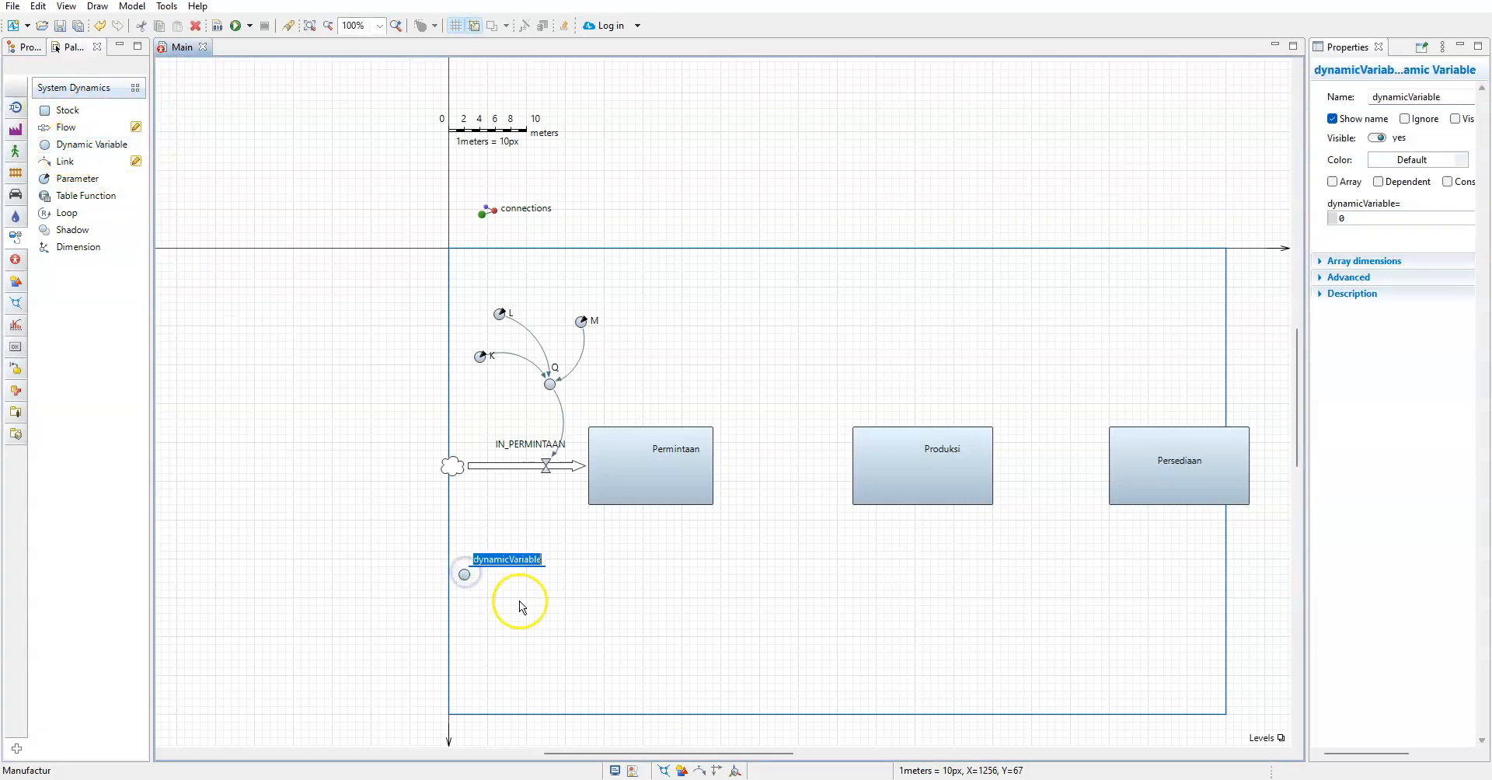
text(PERT)
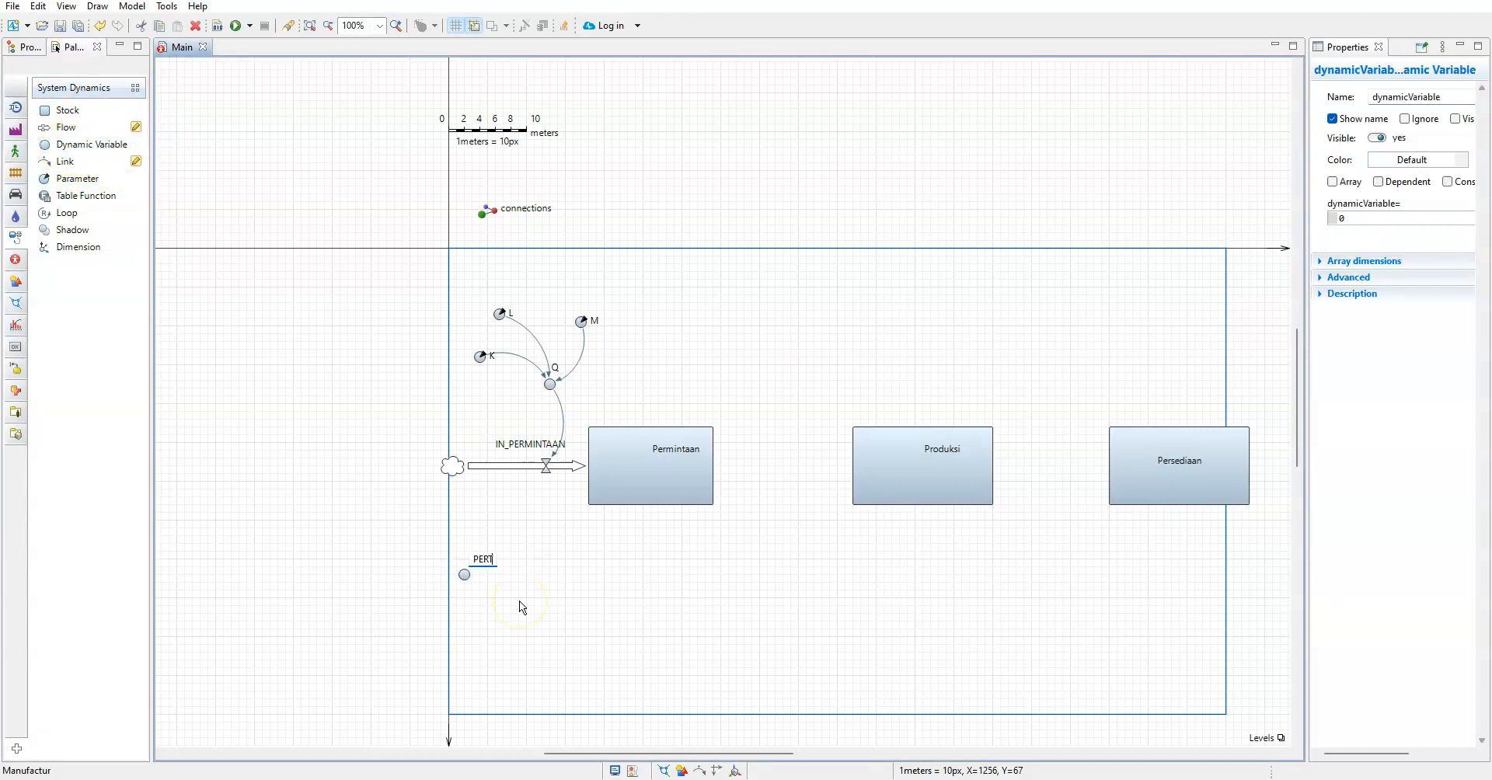
text(UMBUHAN)
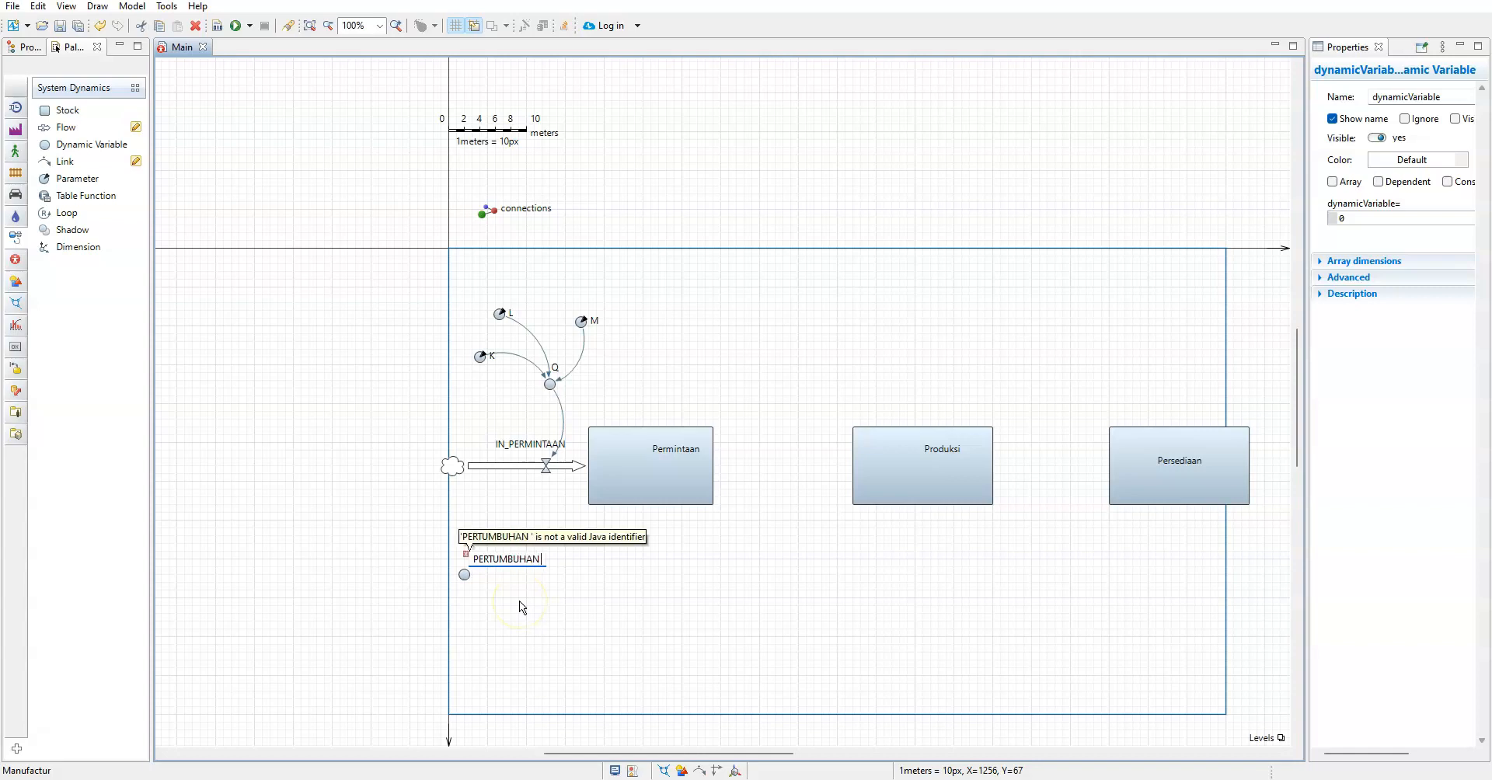
key(BackSpace)
key(BackSpace)
key(BackSpace)
key(BackSpace)
key(BackSpace)
key(BackSpace)
key(BackSpace)
key(BackSpace)
key(BackSpace)
key(BackSpace)
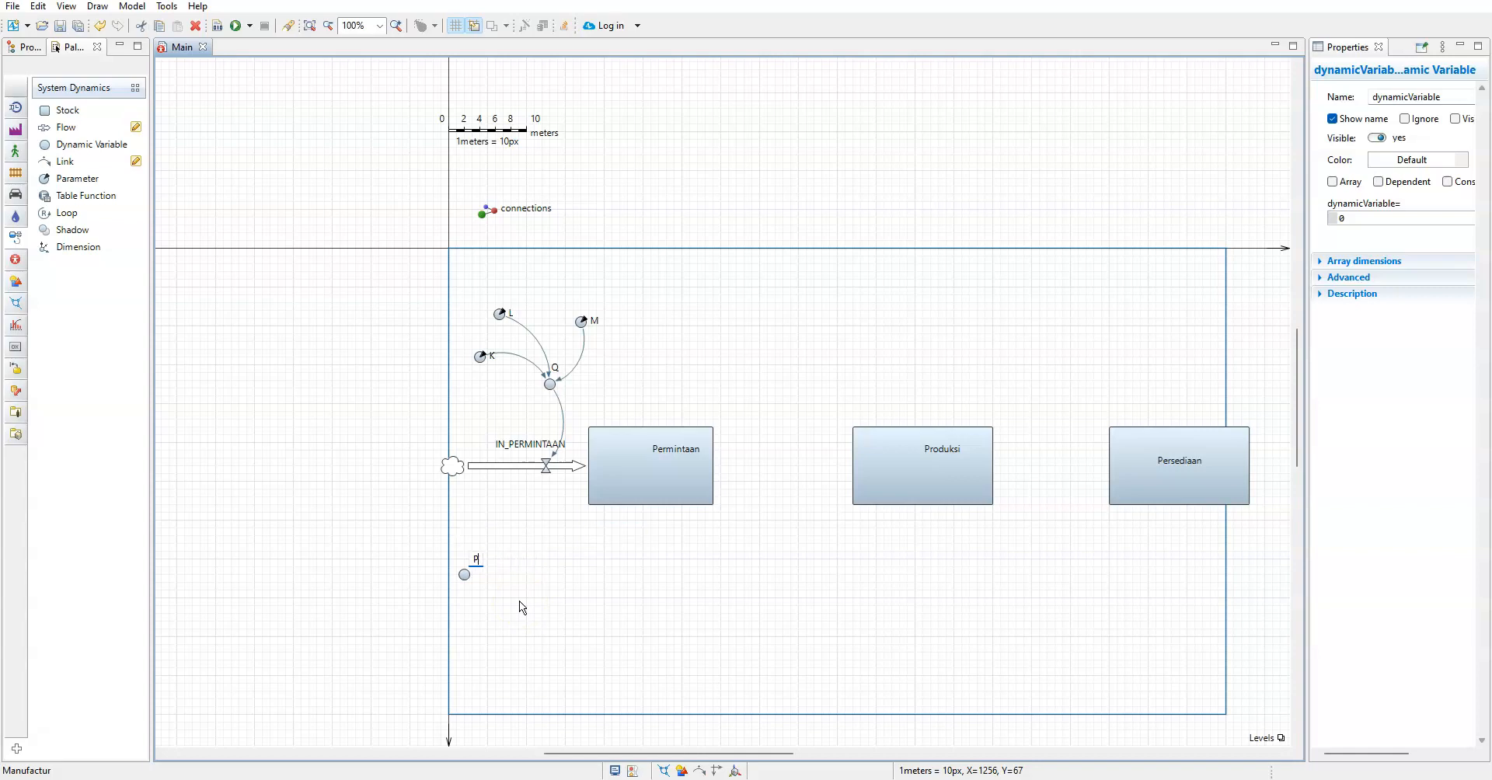
text(rtumbuhan pasar)
click(520, 606)
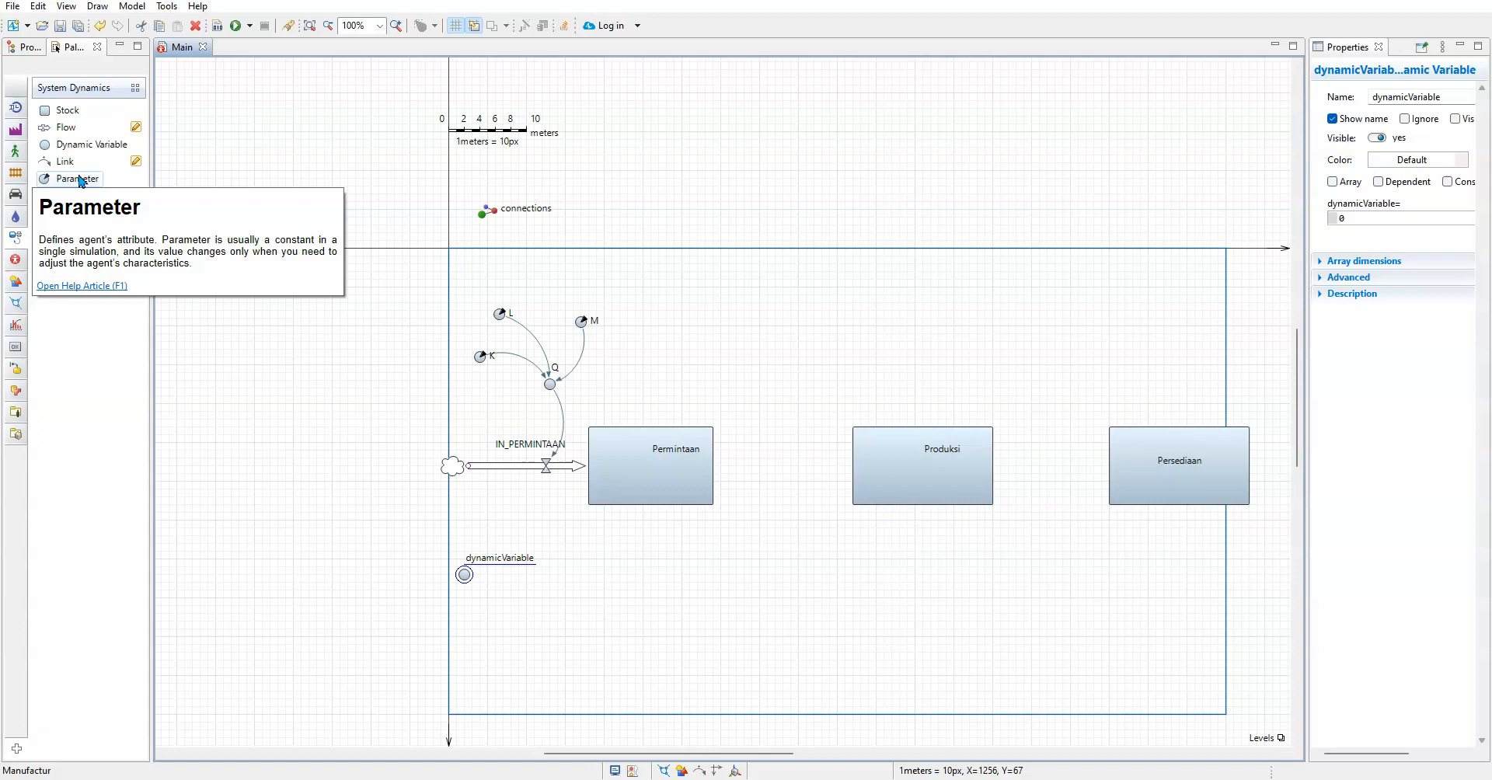
Add a parameter beside the unnamed dynamic variable, outside the model frame, and try to name it peresntasi_pasar%
drag(78, 179, 363, 546)
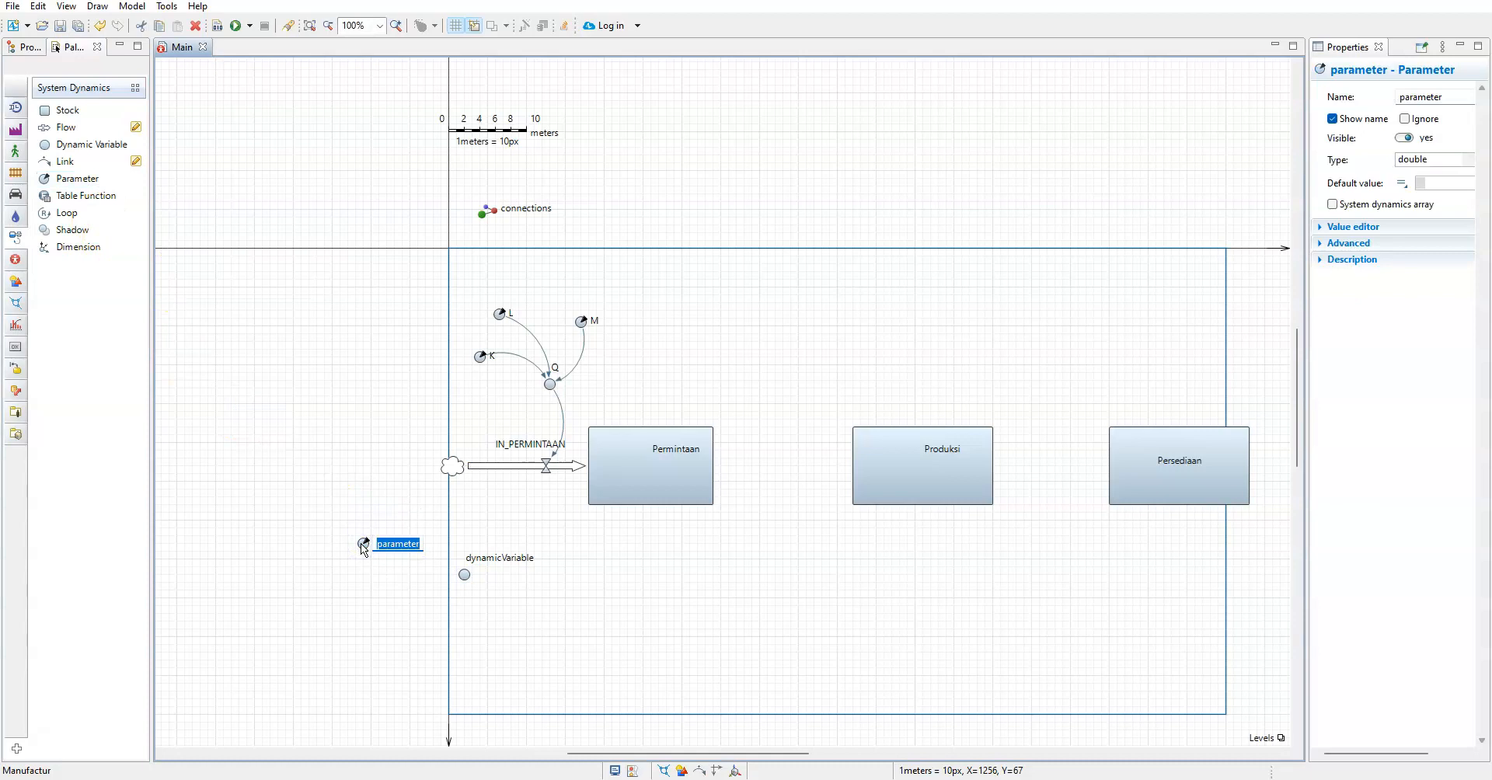
text(peresntasi_pasar%)
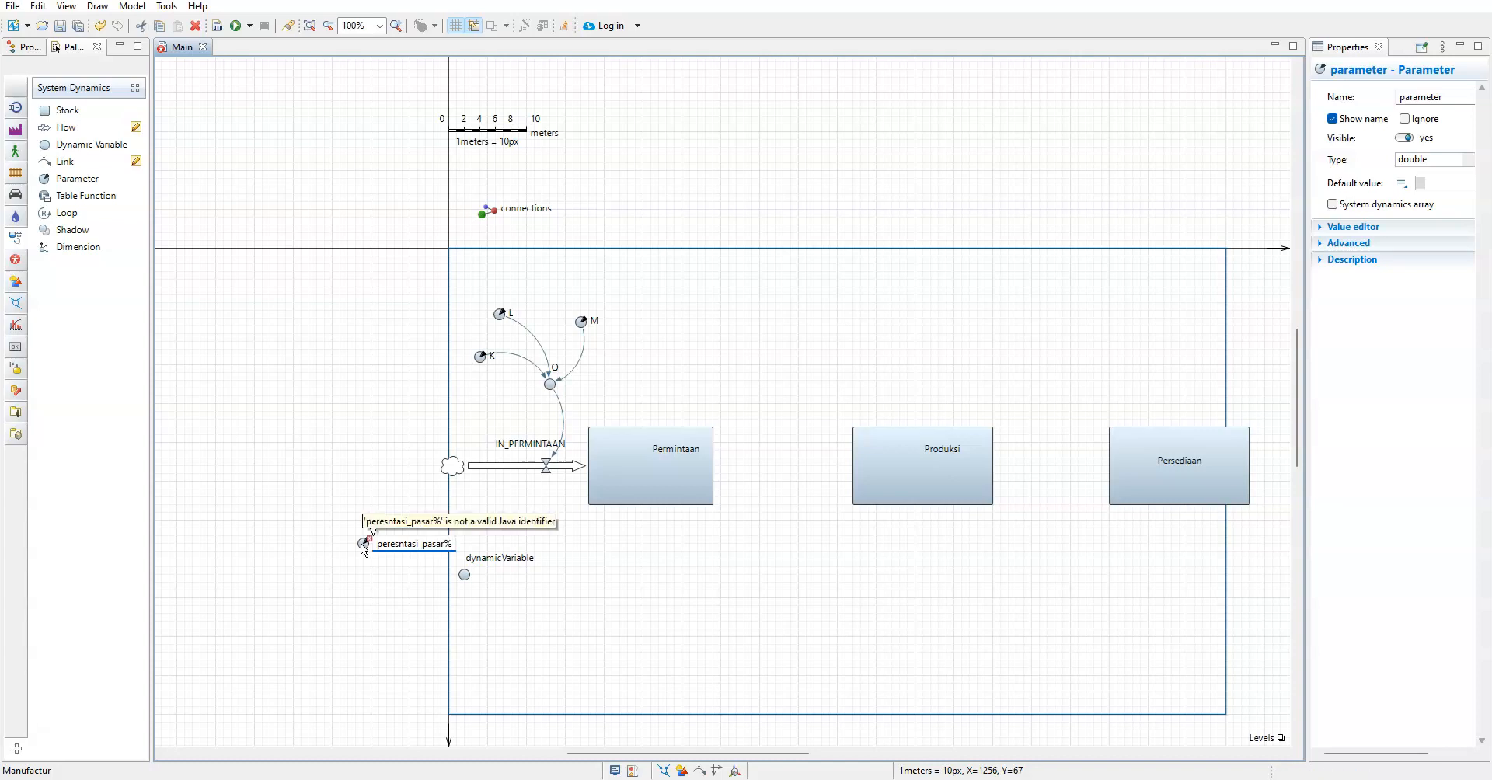
click(433, 612)
Name the new parameter persentasipasar
click(392, 543)
click(394, 546)
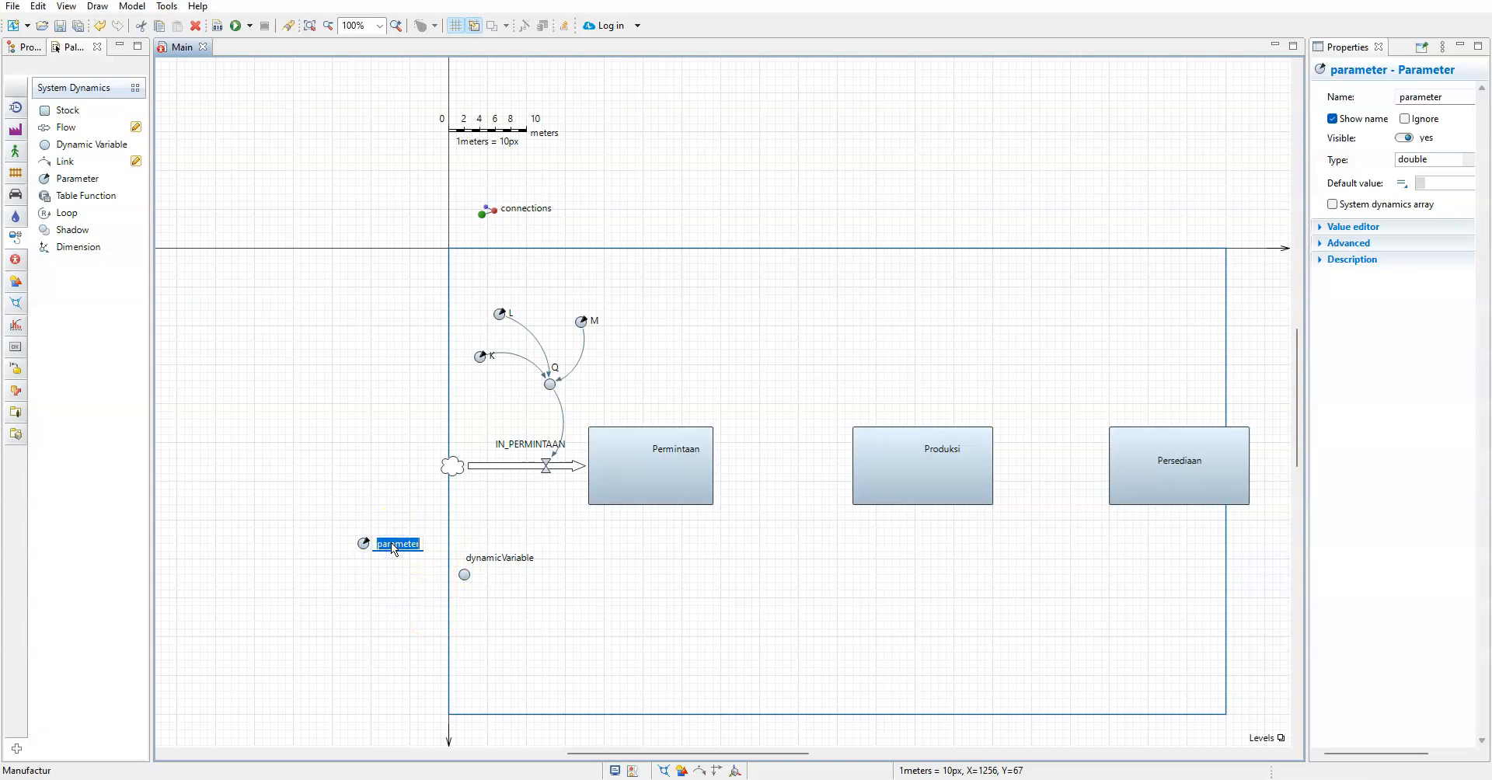
text(persentasipasar)
key(Return)
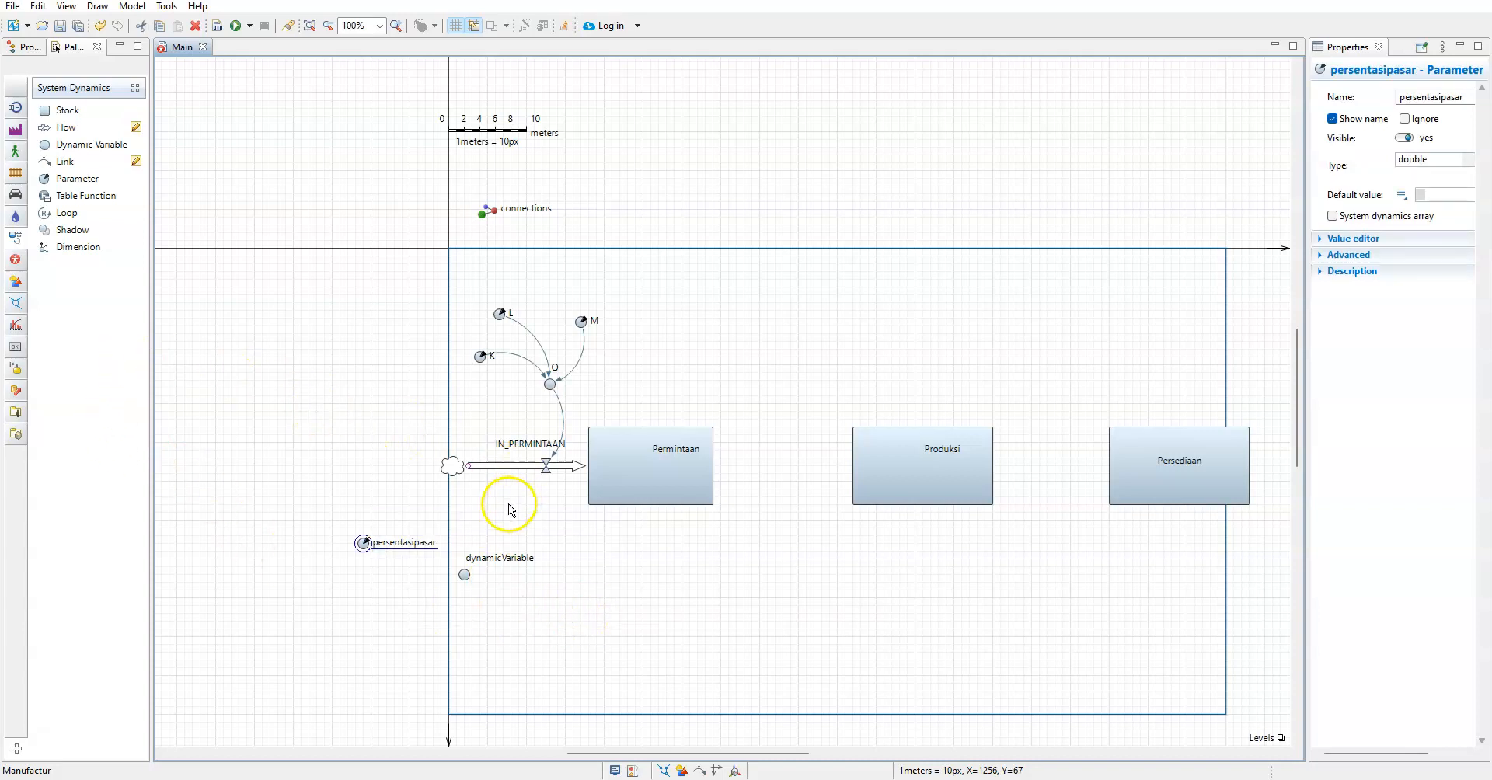
Rename the dynamic variable below the IN_PERMINTAAN flow as pertumbnuhan
scroll(480, 485, up, 3)
scroll(480, 491, down, 2)
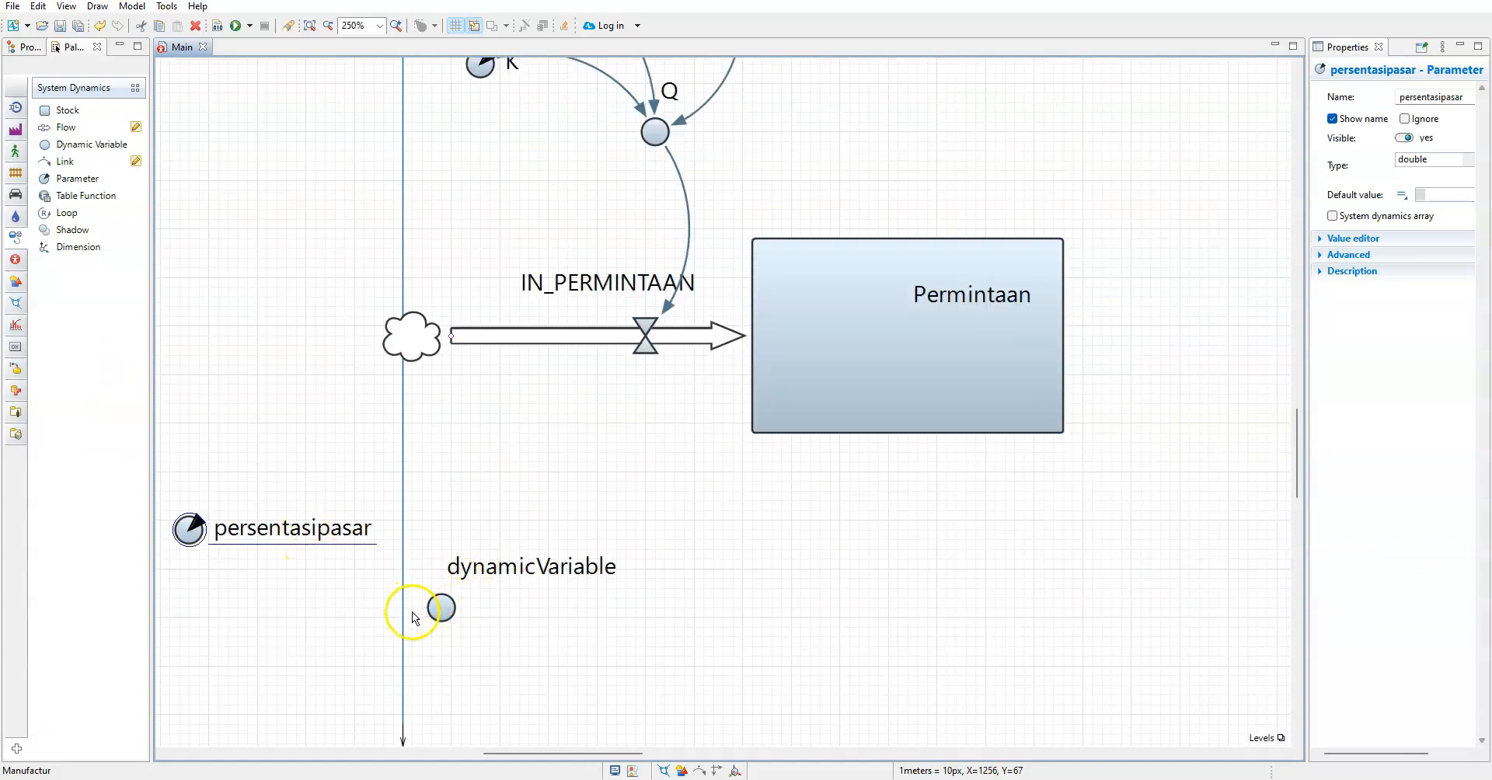
click(439, 612)
click(483, 572)
click(485, 575)
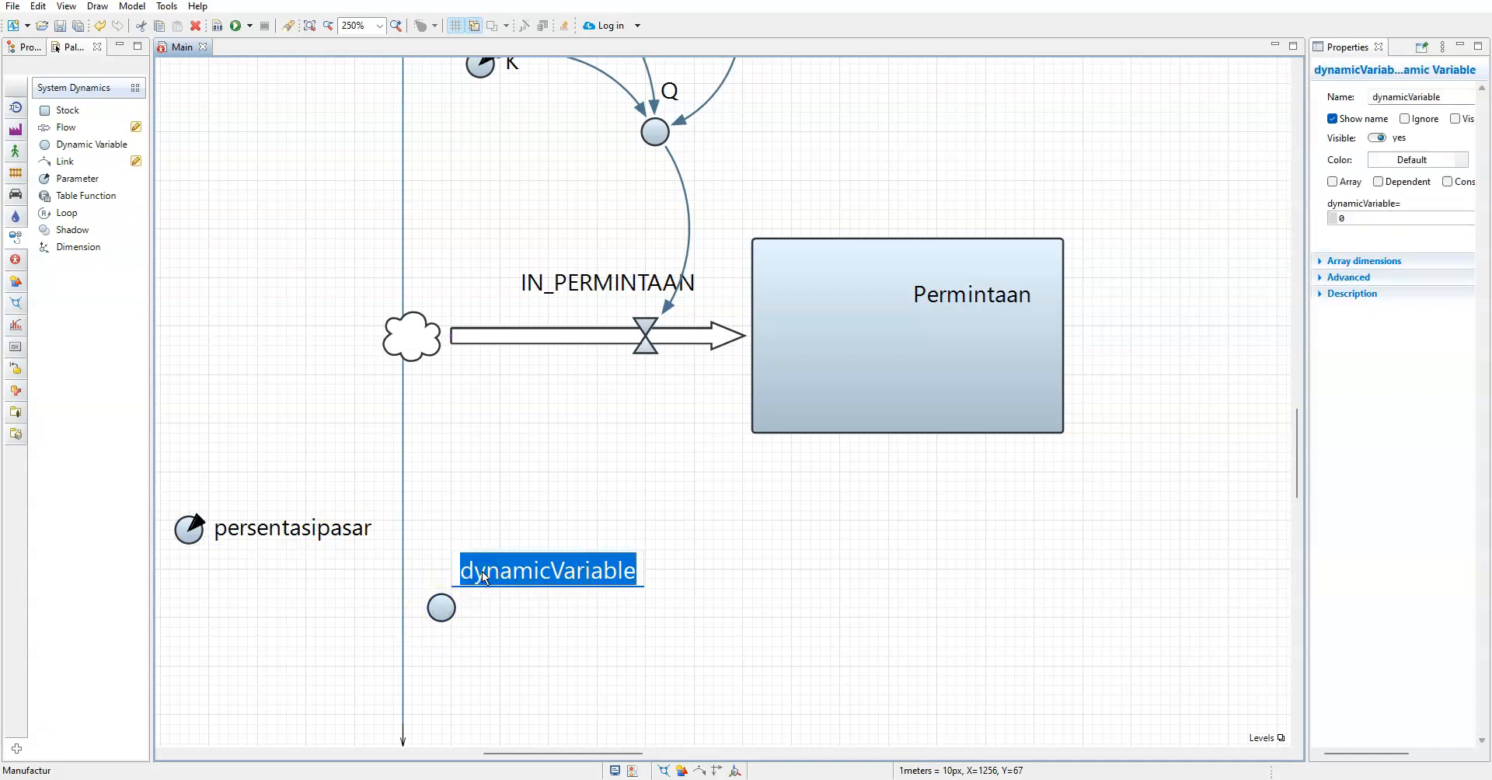
text(pertumbnuhan)
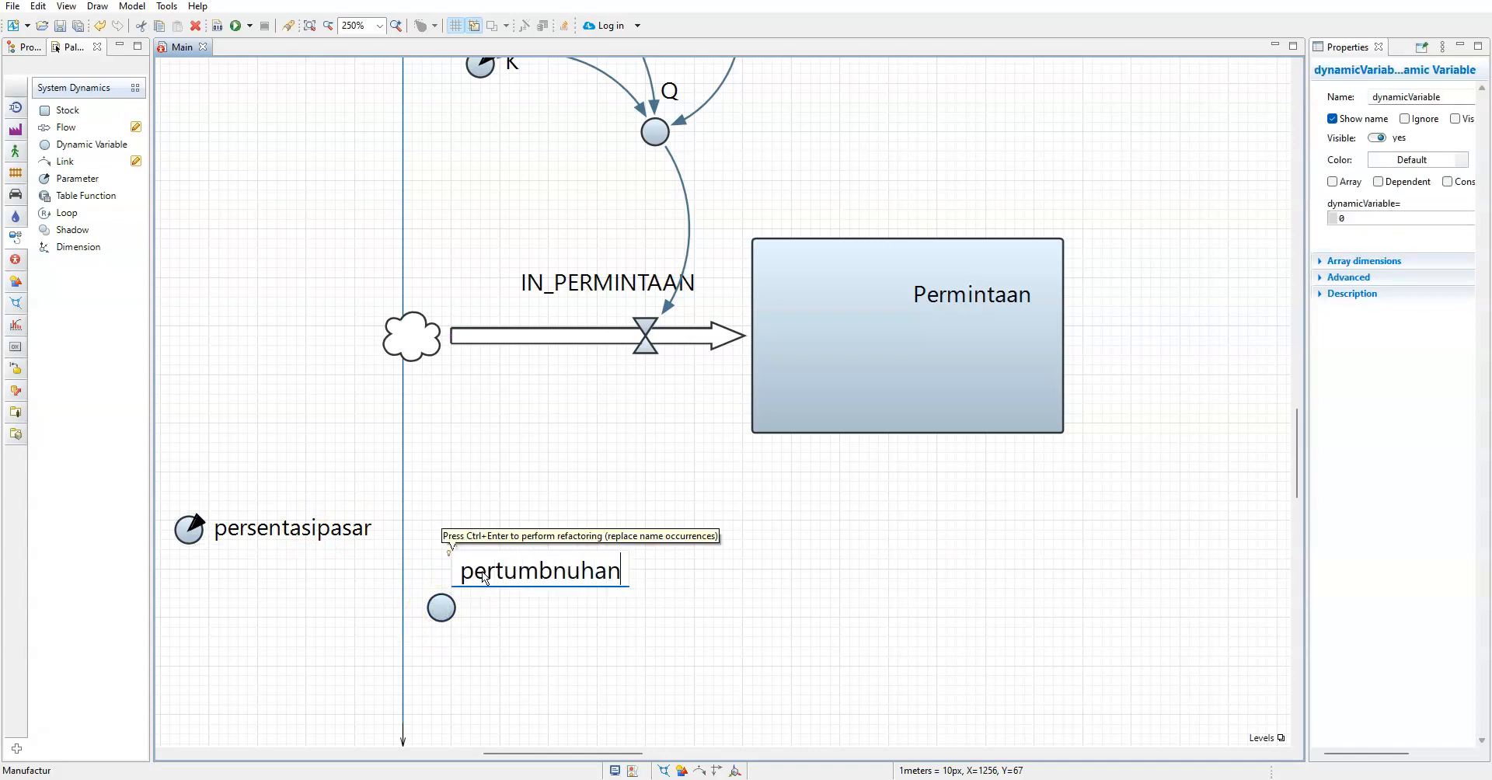
click(855, 665)
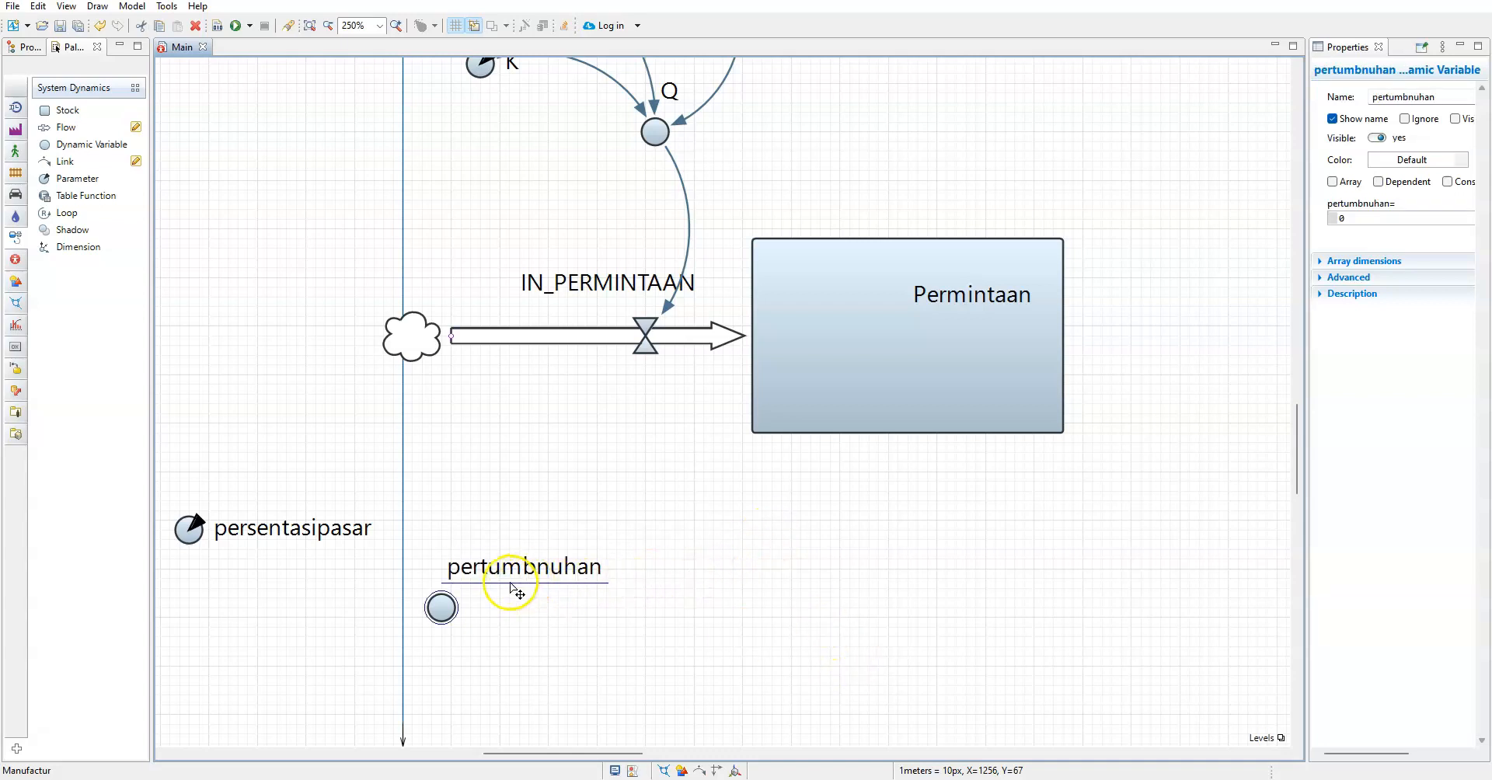
Correct the spelling of the dynamic variable's name to Pertumbuhan
click(533, 573)
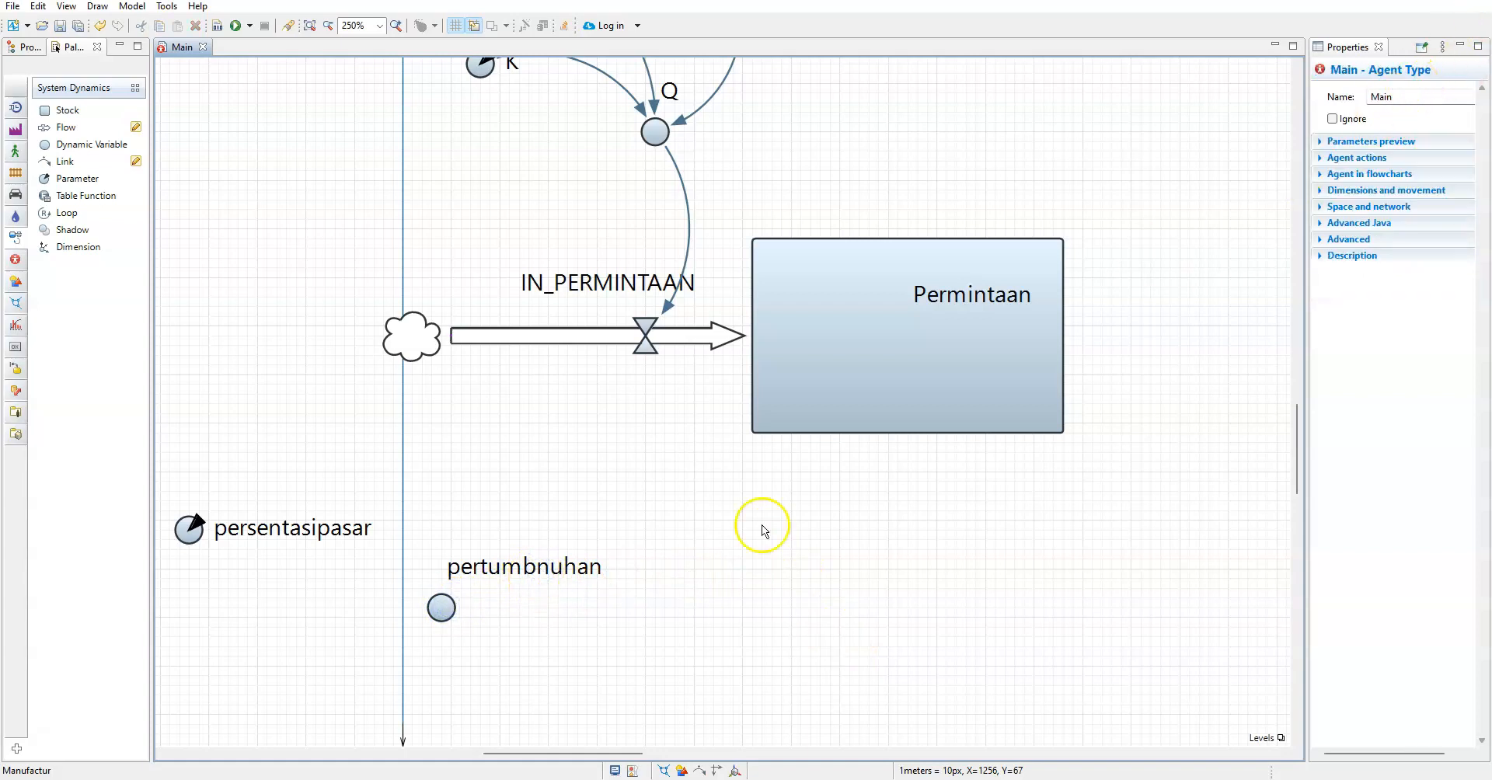
click(441, 608)
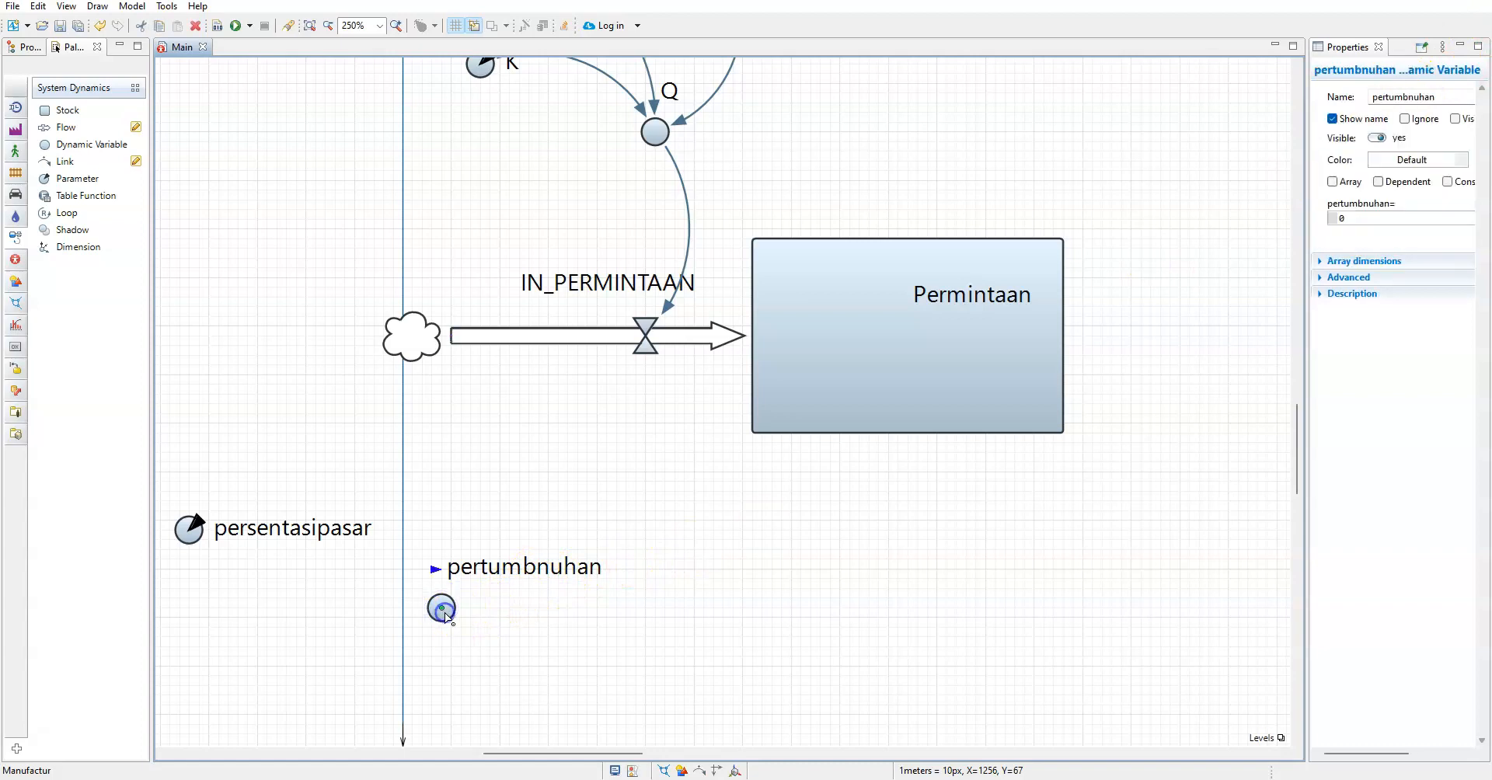
click(475, 565)
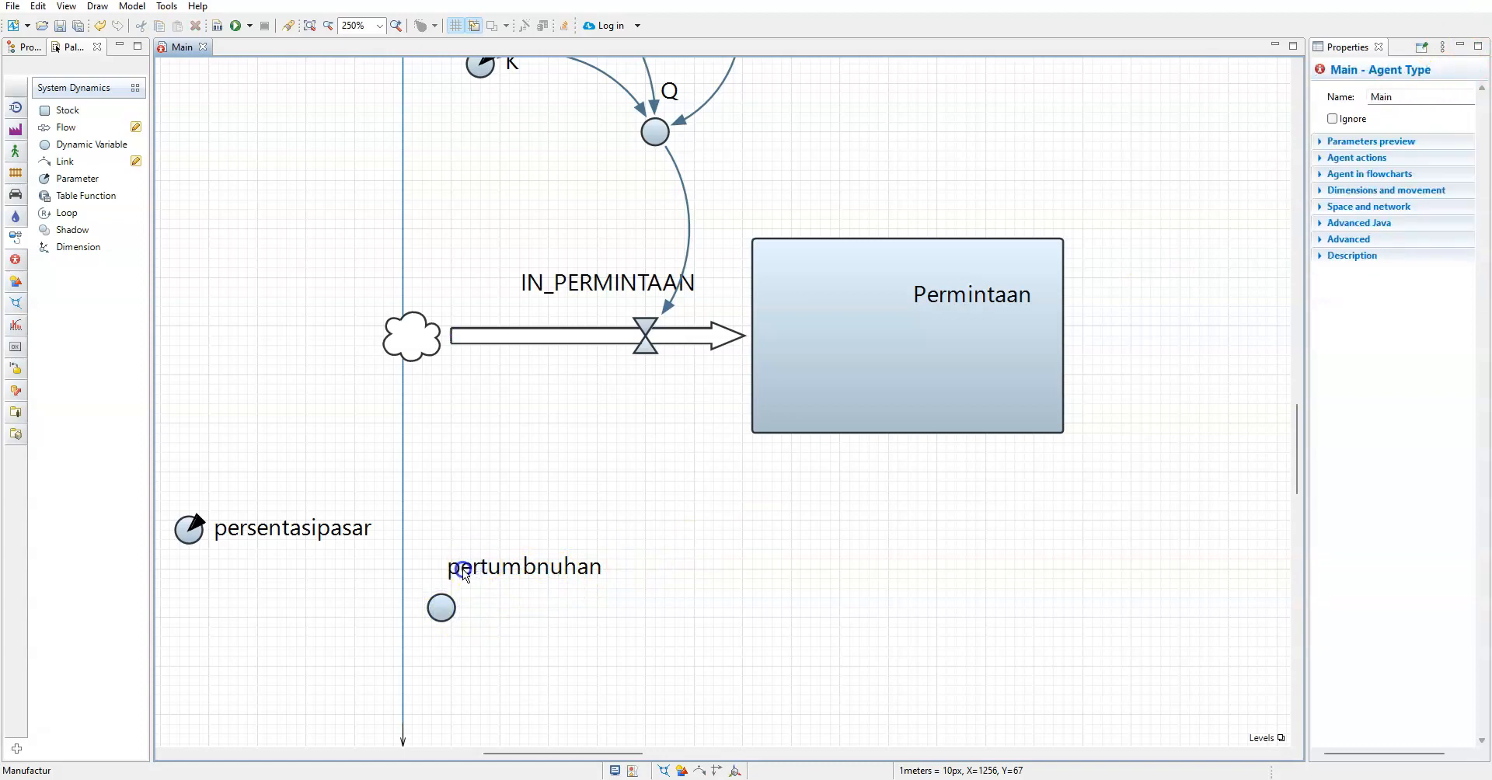
click(449, 618)
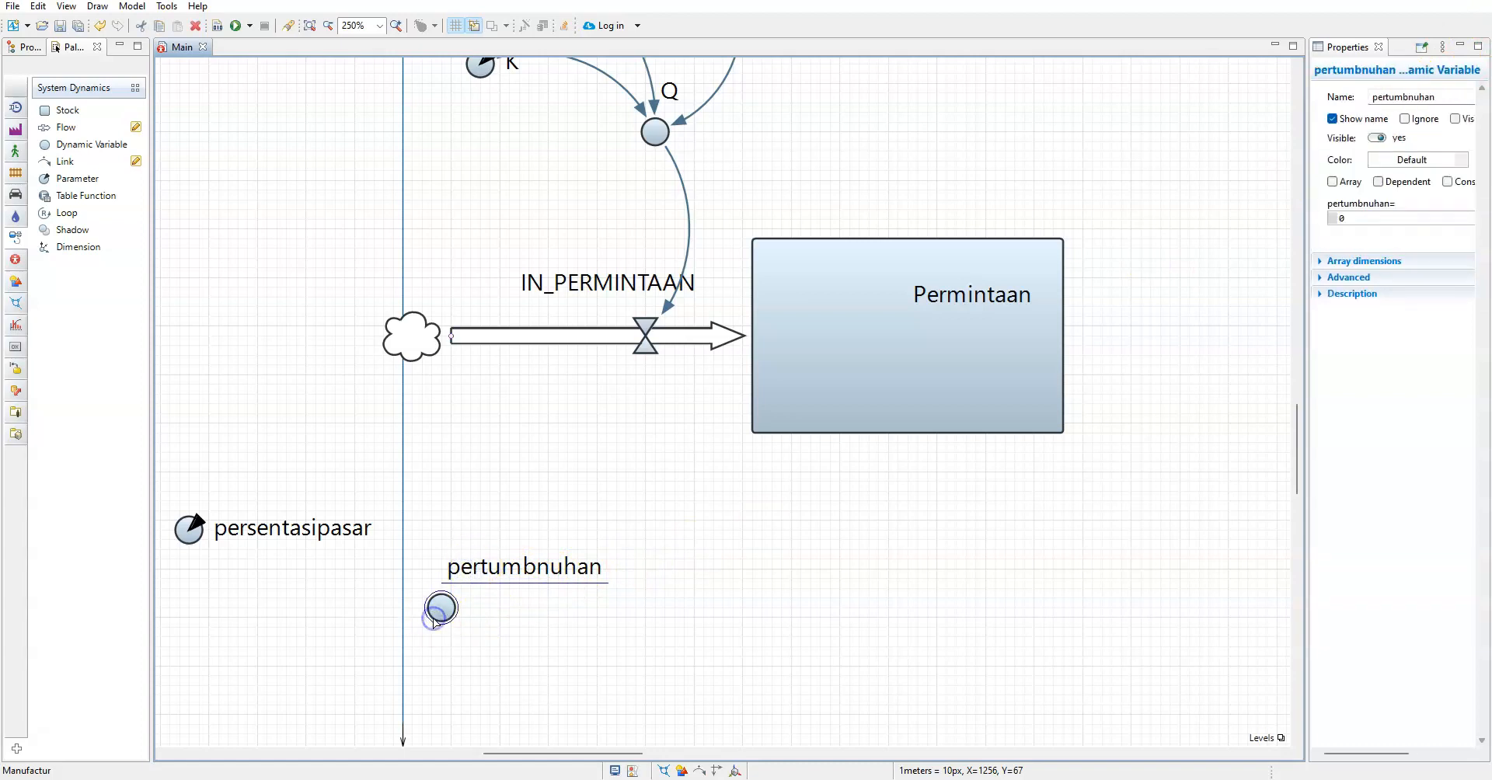
double_click(1418, 97)
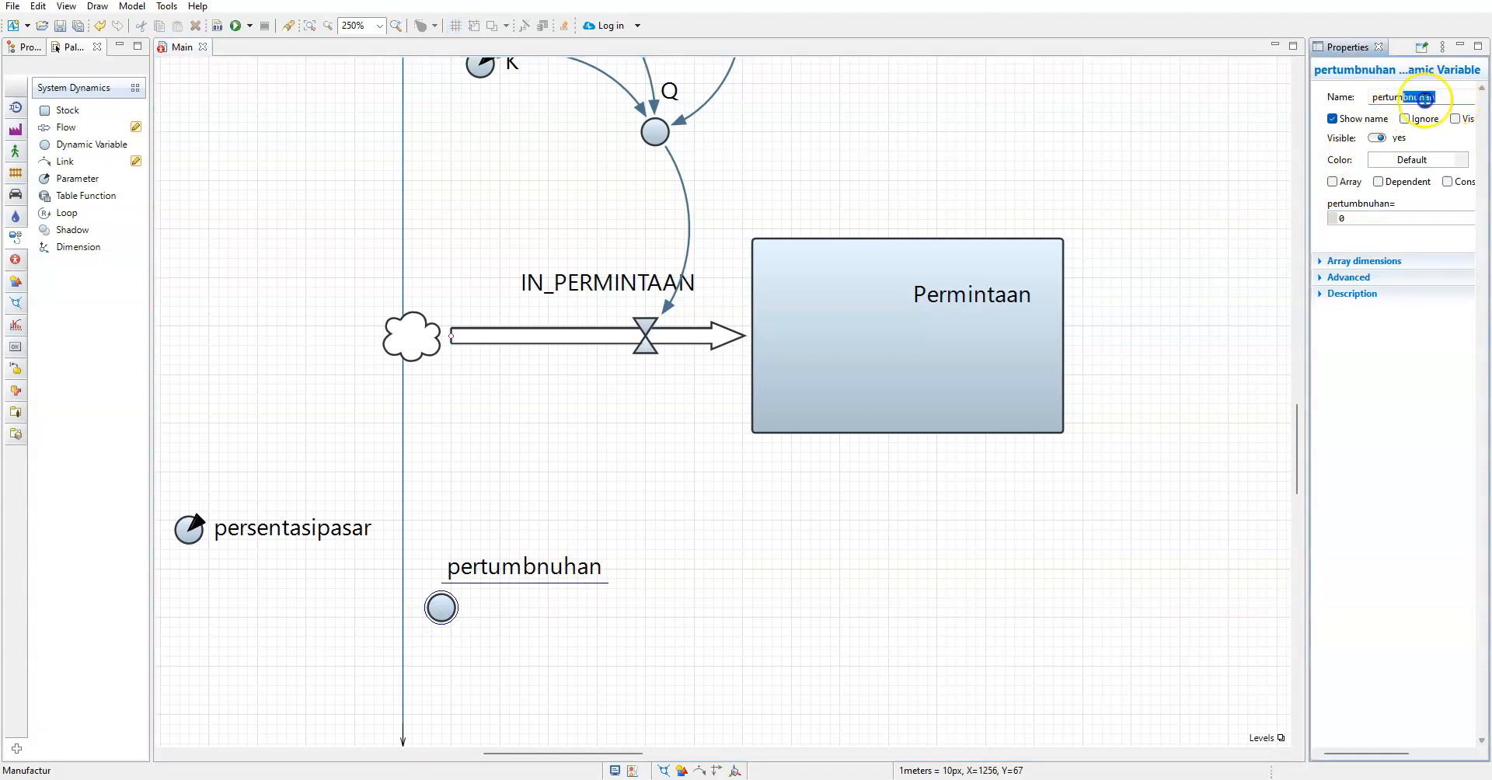
text(Pertumbuhan)
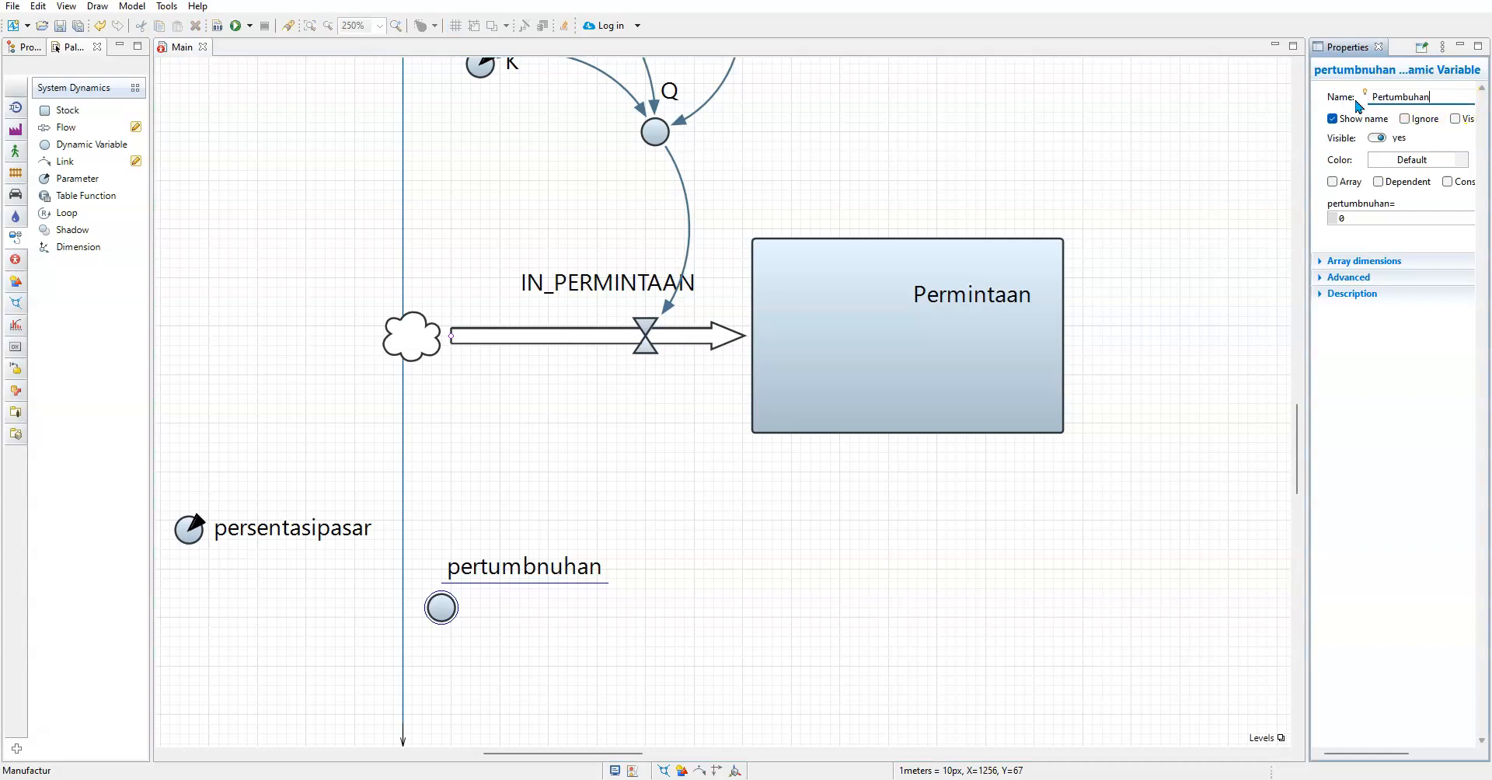
click(981, 536)
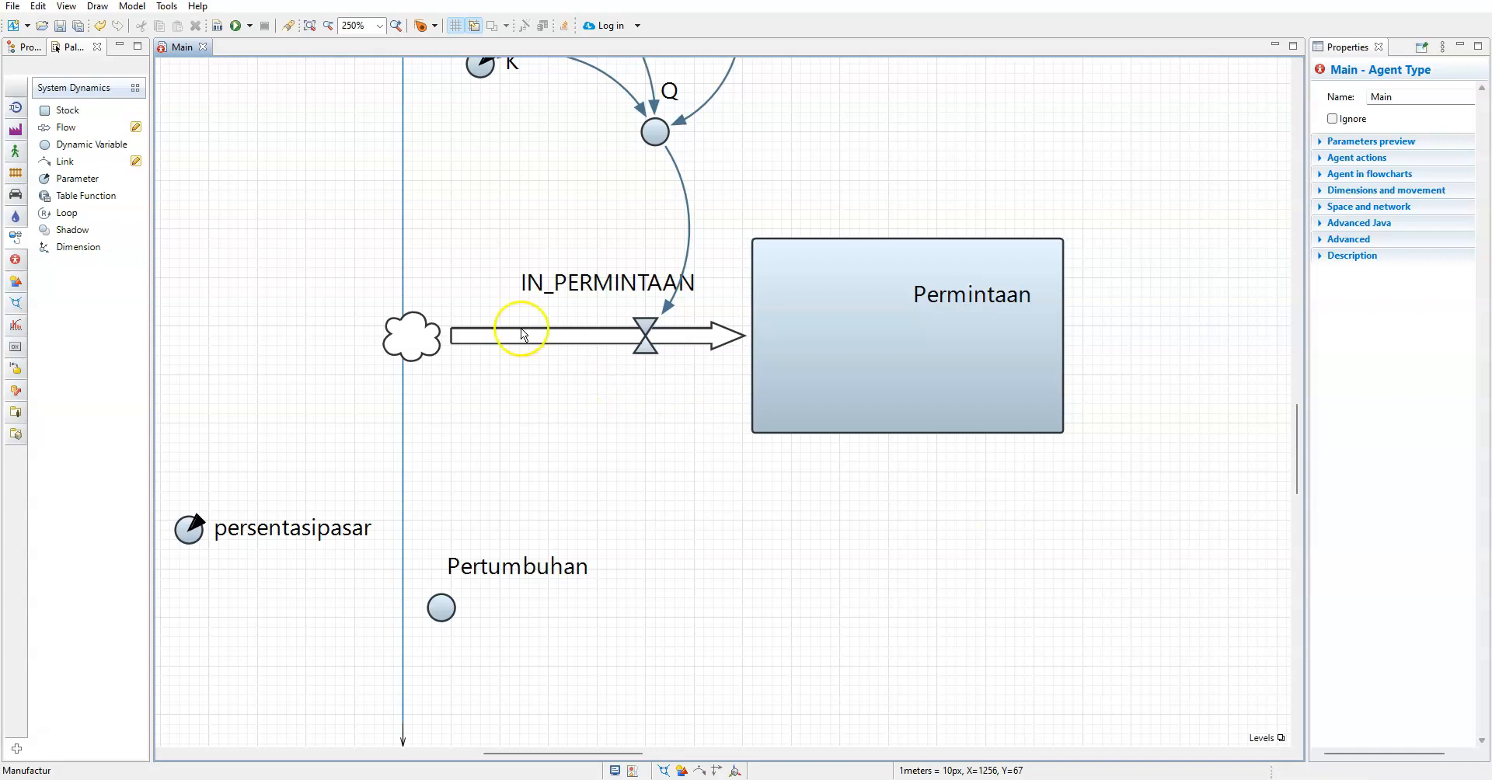
Draw a link from the Permintaan stock to the Pertumbuhan dynamic variable
click(65, 161)
click(1053, 435)
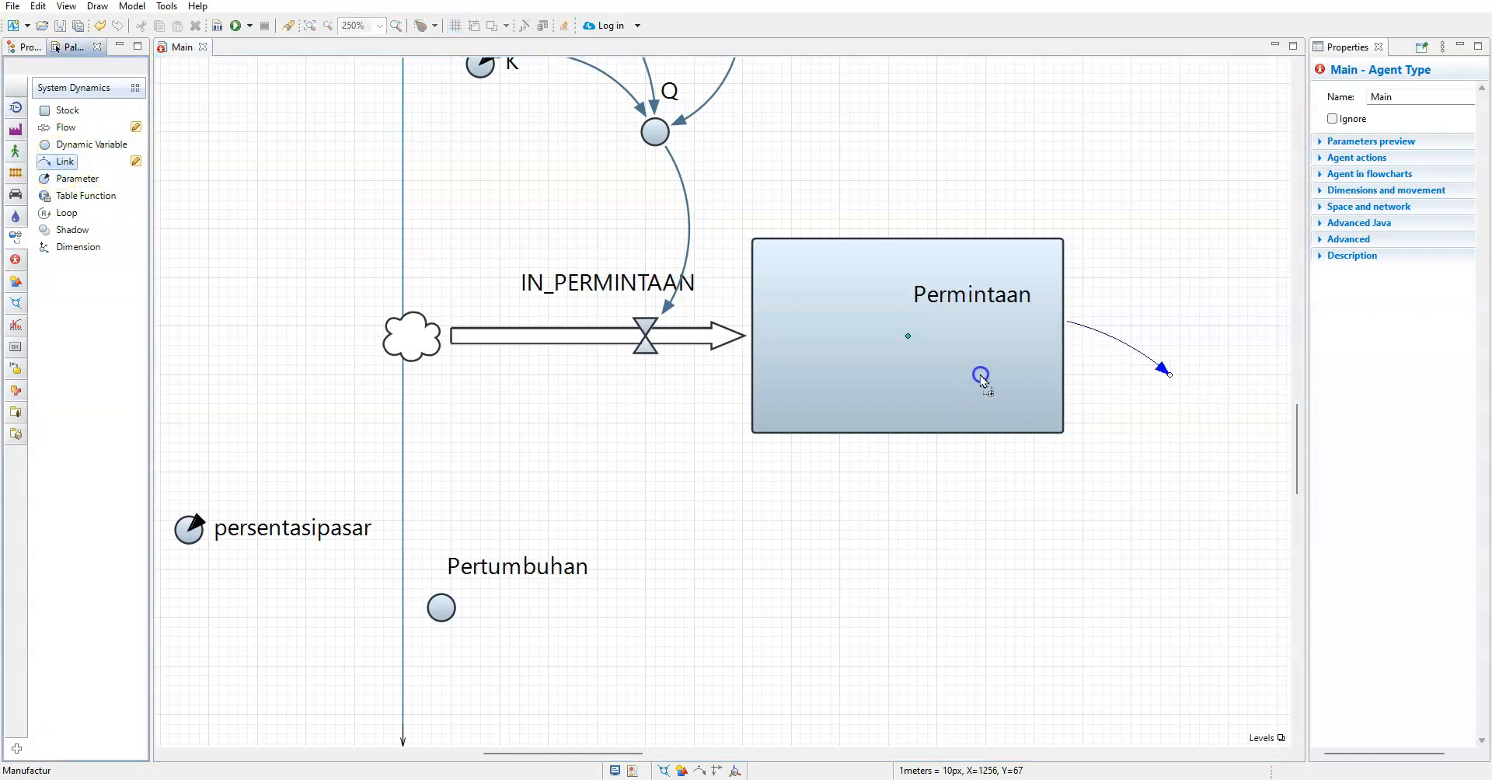
click(1175, 387)
click(1053, 427)
click(470, 602)
click(470, 603)
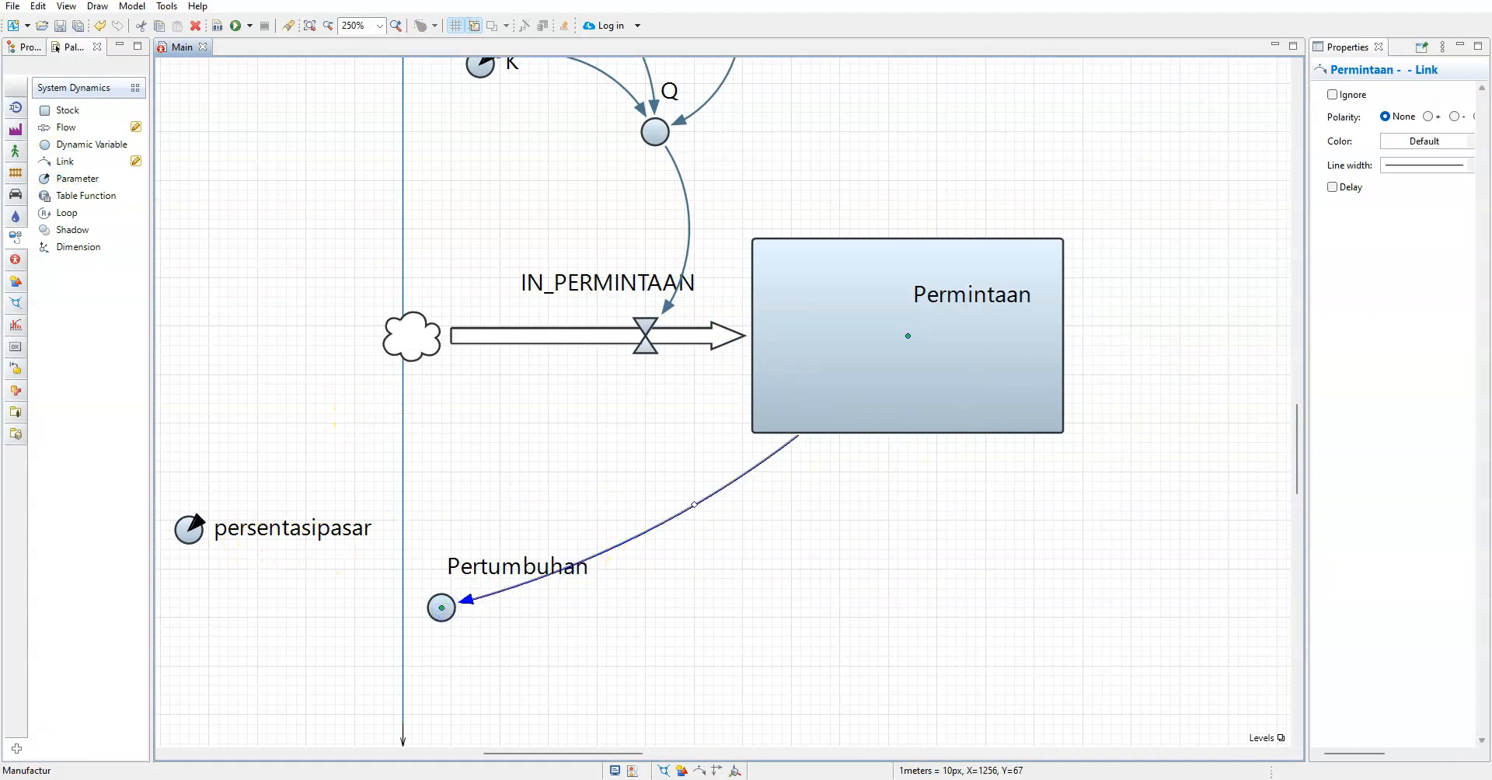
Switch to the Calculator app and divide 5 by 12
key(super+s)
text(cal)
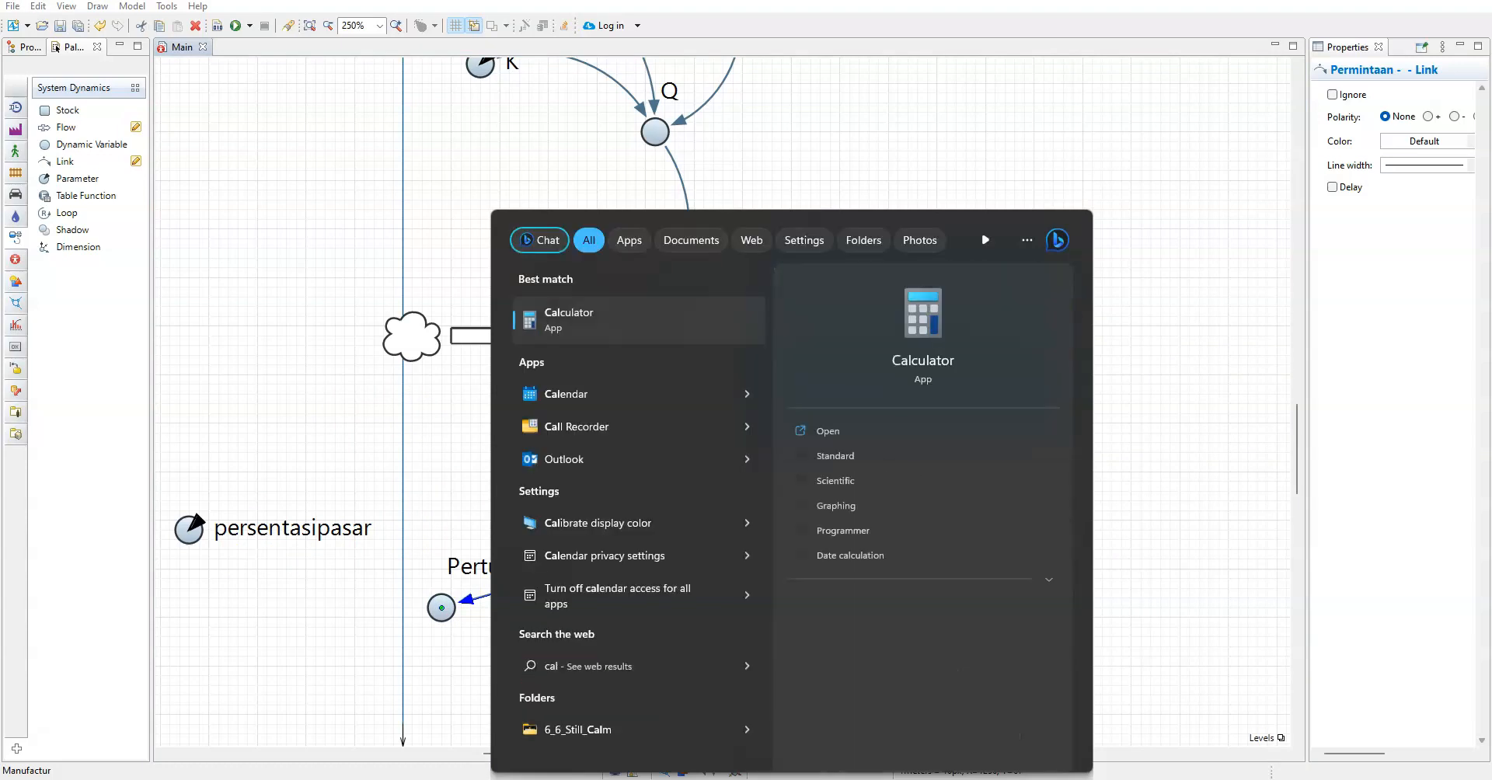
click(575, 330)
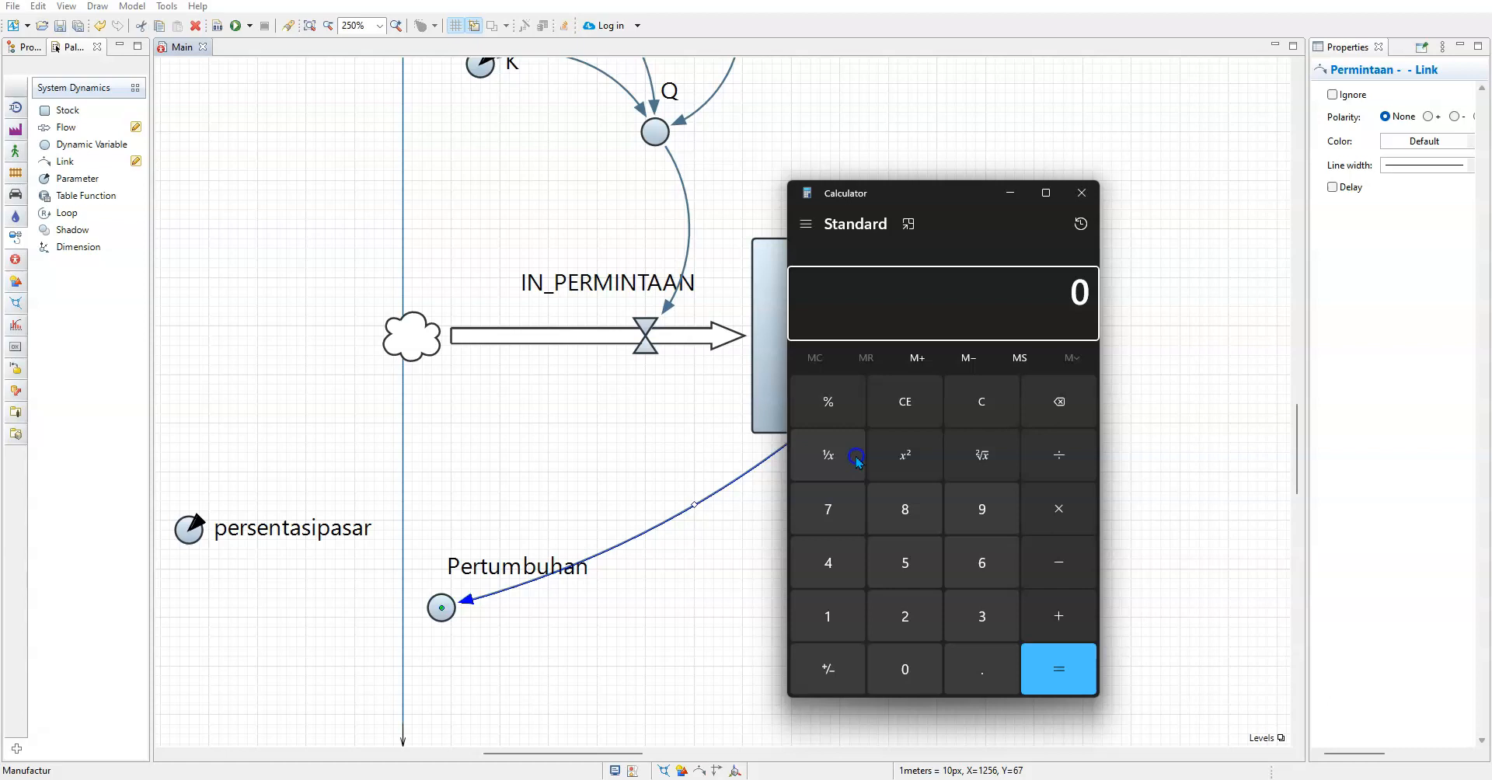
text(5/12)
key(Return)
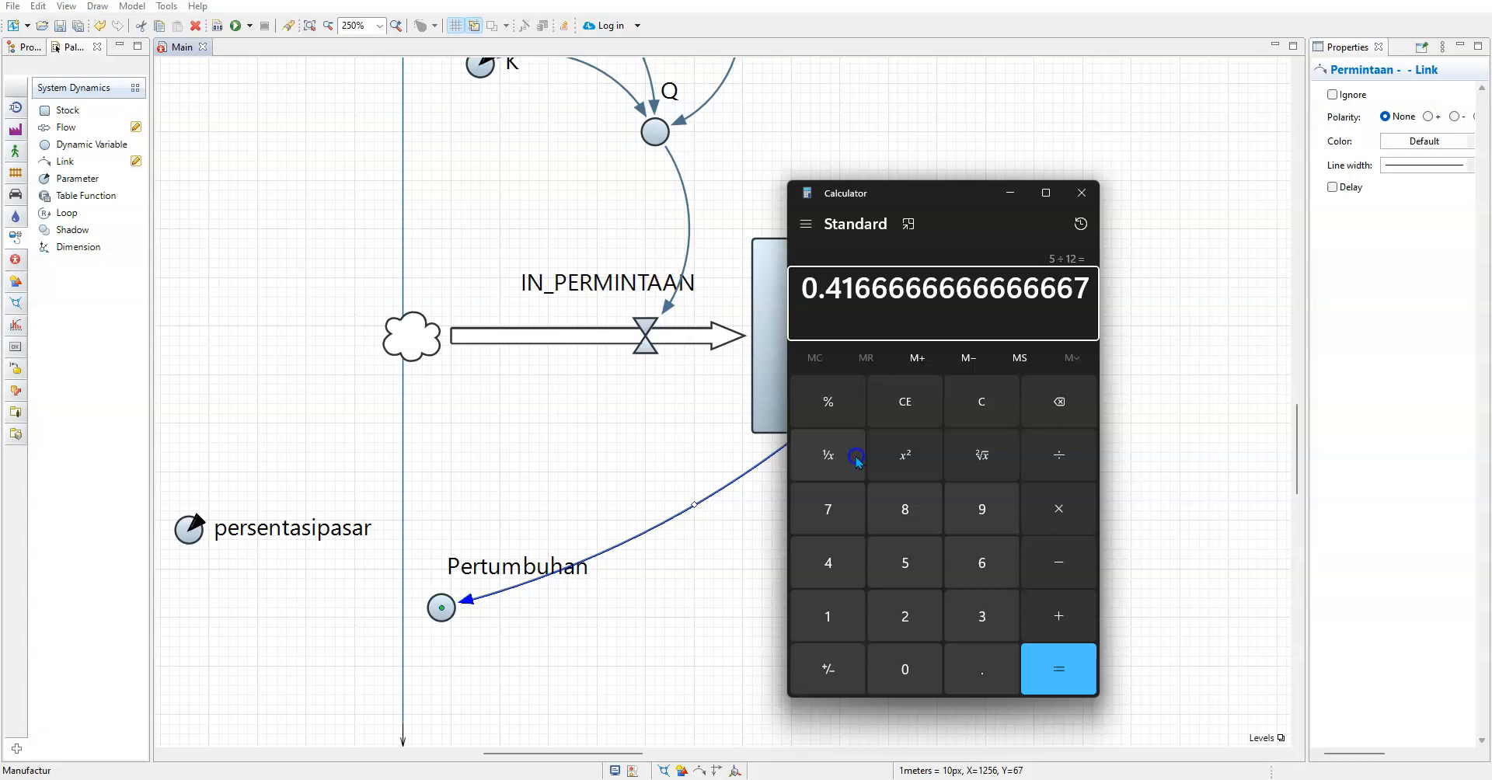